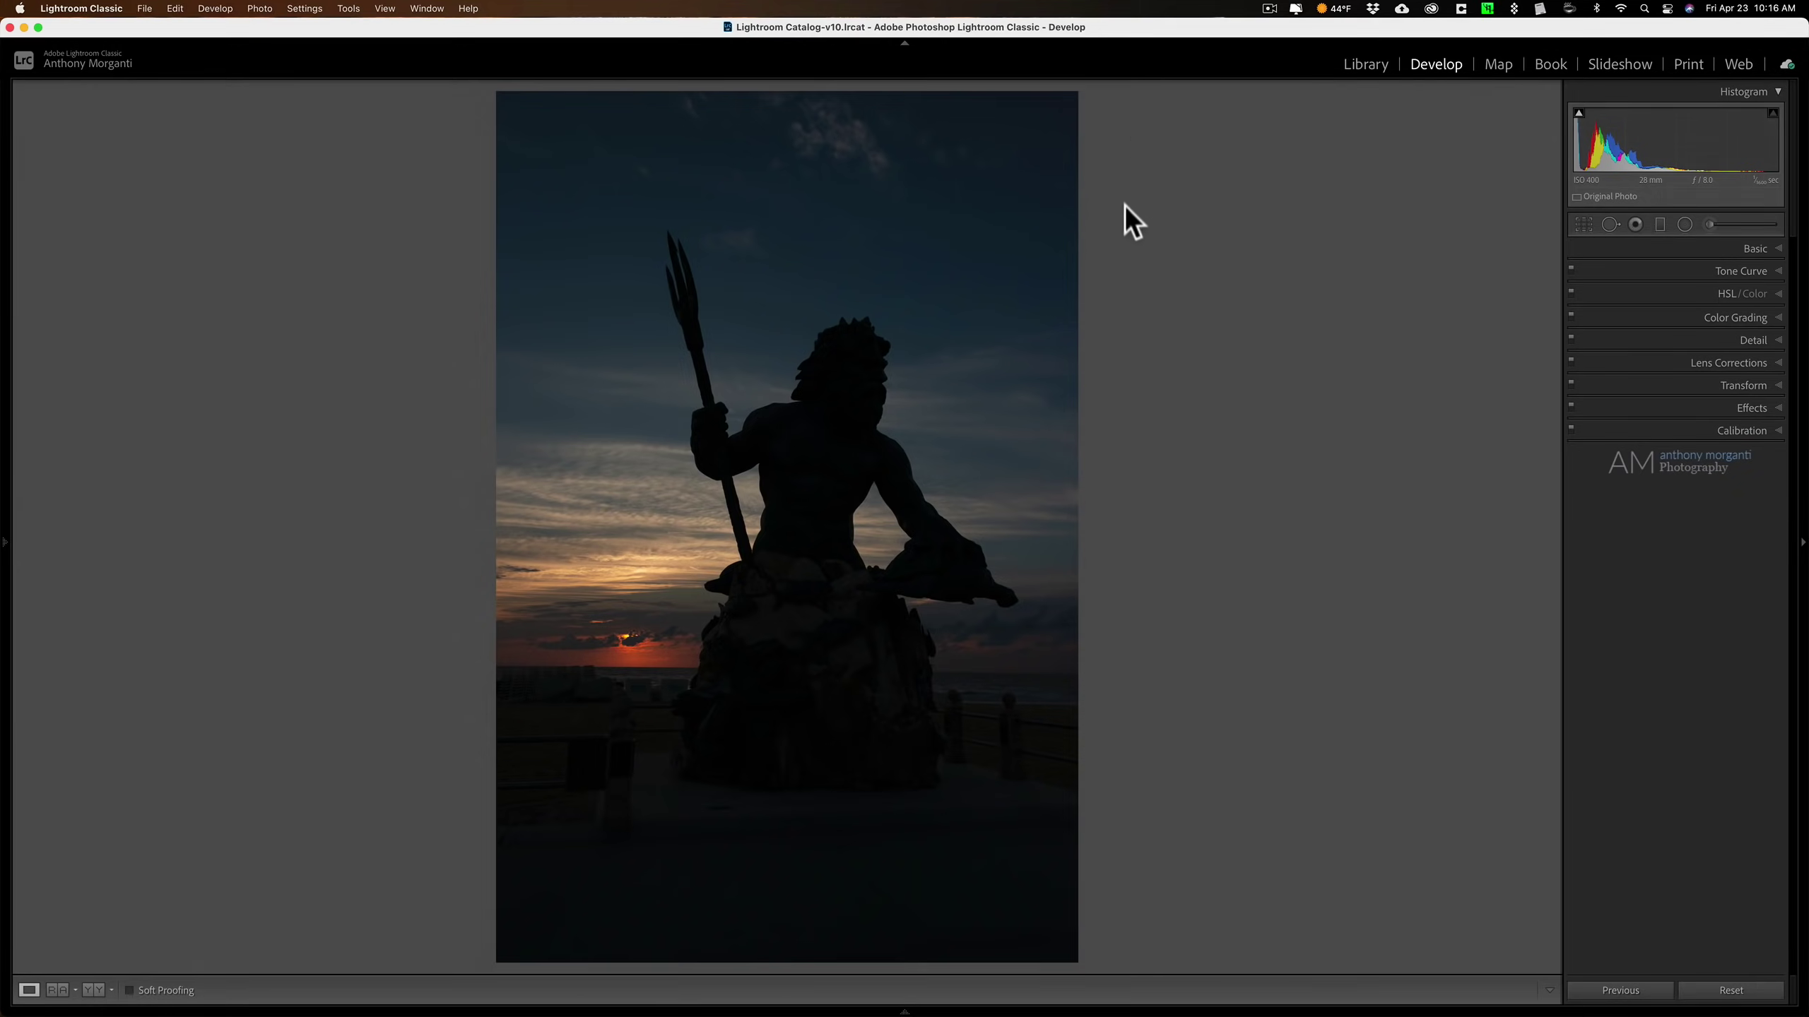
- Review the Lens Corrections settings, then bring up the Basic tone and colour adjustments
left_click(1713, 362)
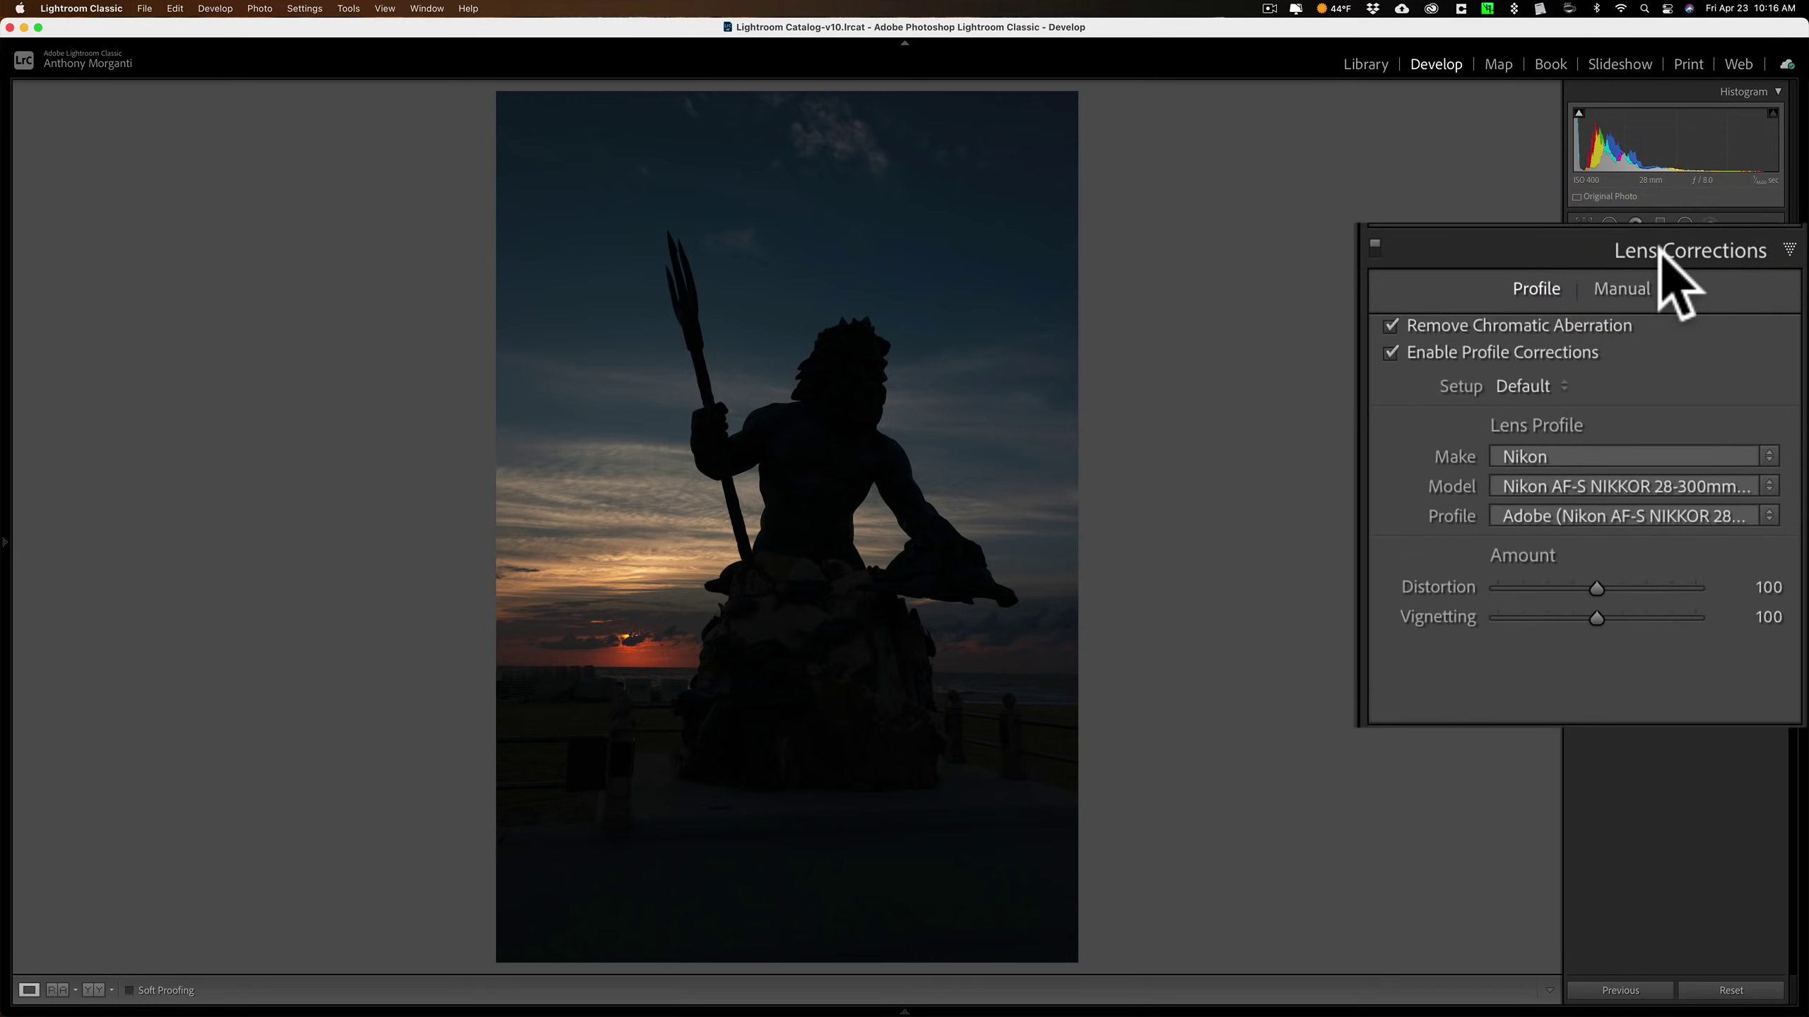
left_click(1716, 310)
left_click(1755, 247)
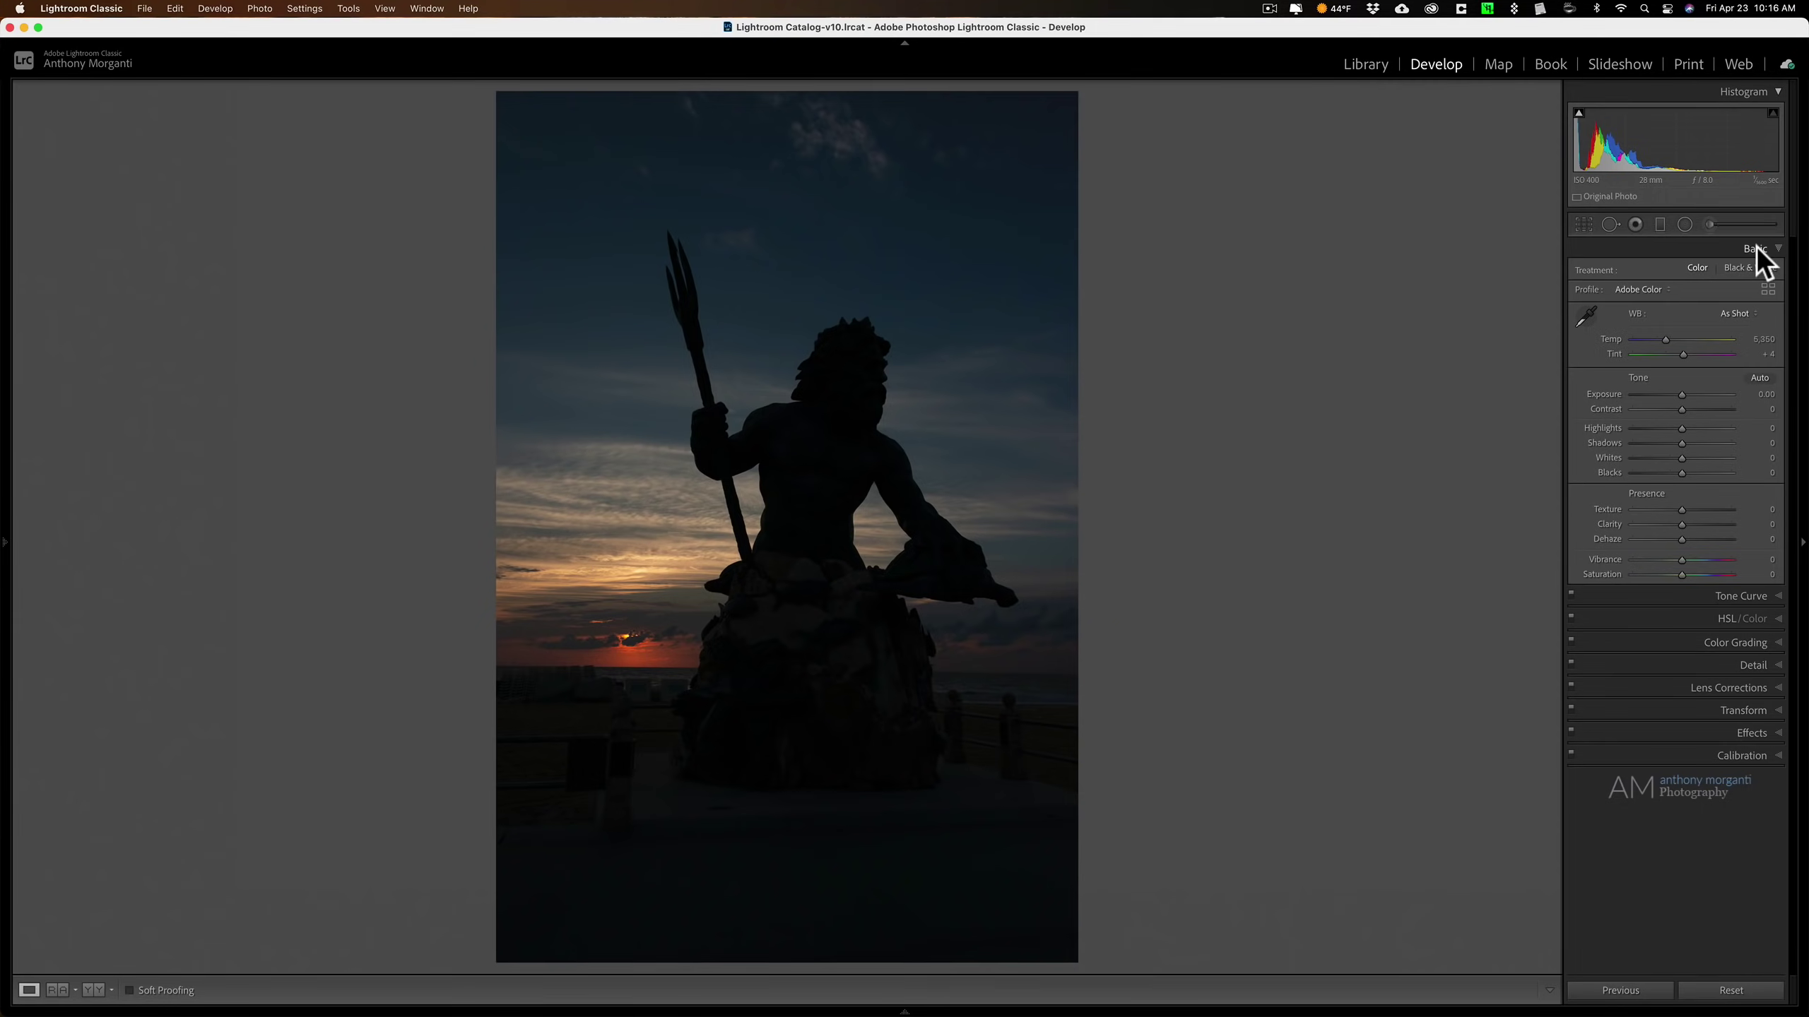
- Straighten the photo along the sea horizon to about -0.85 degrees and apply the crop
left_click(1585, 224)
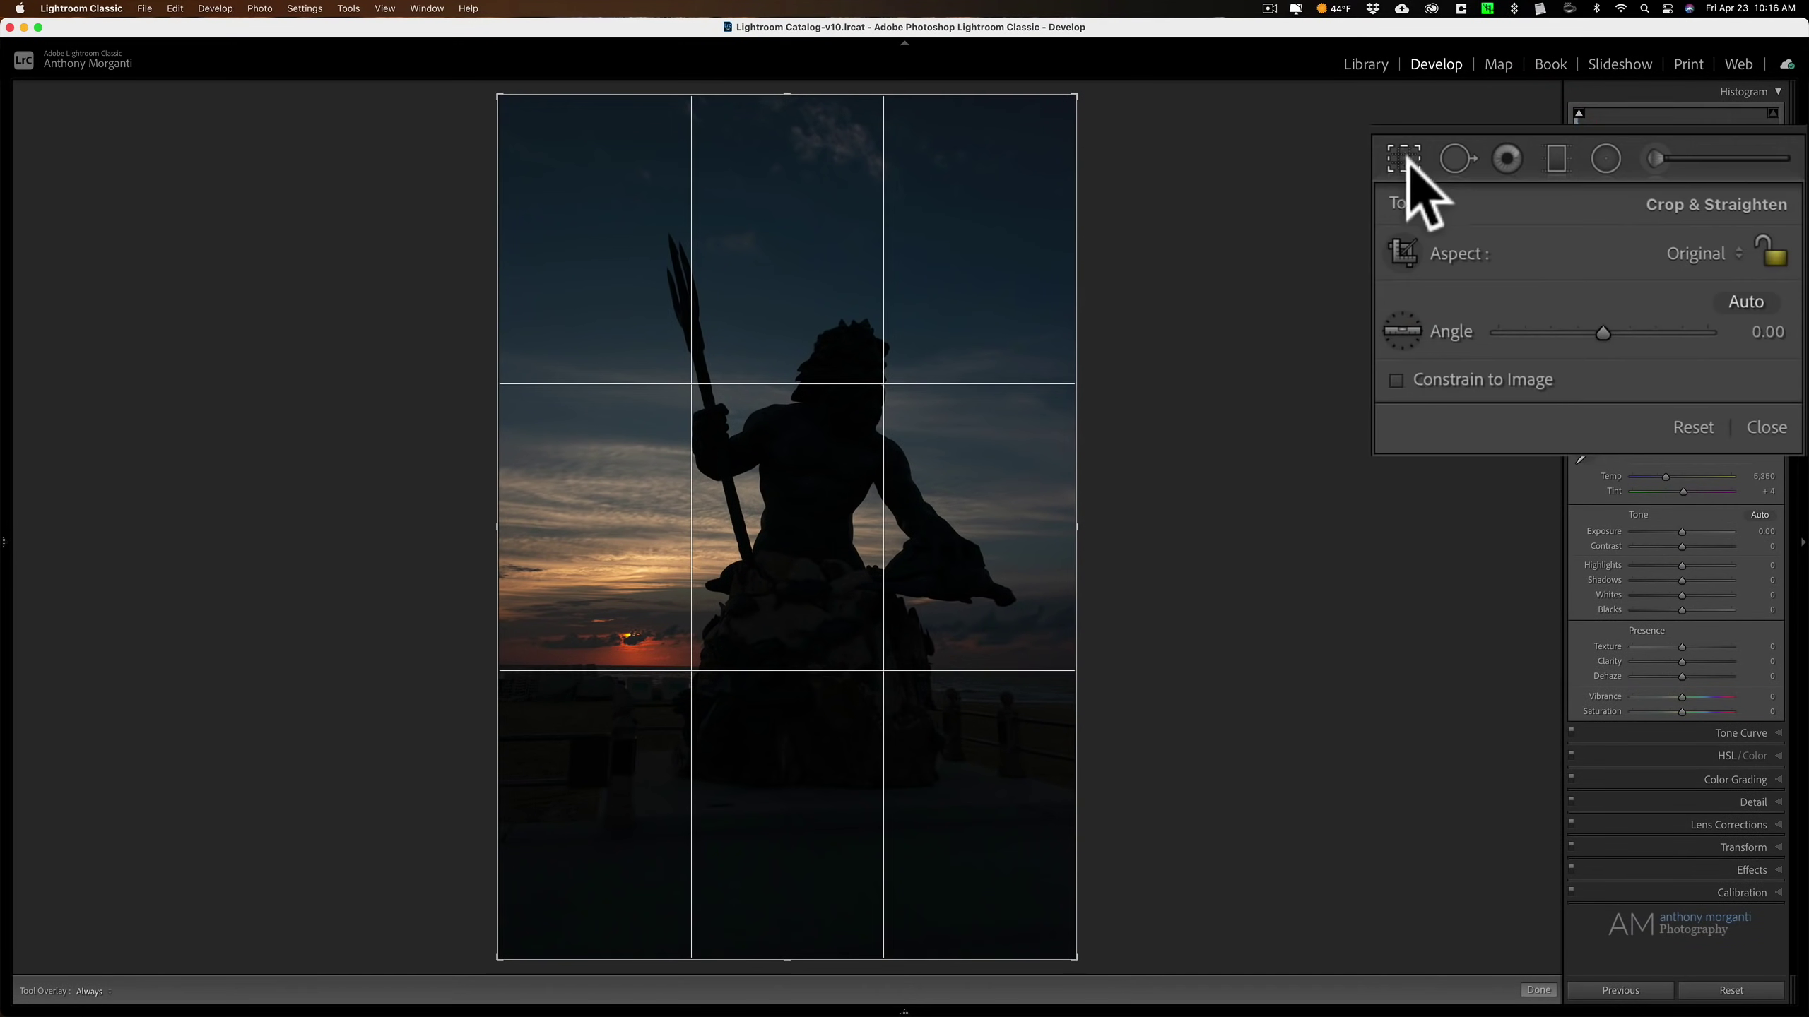
left_click(1403, 332)
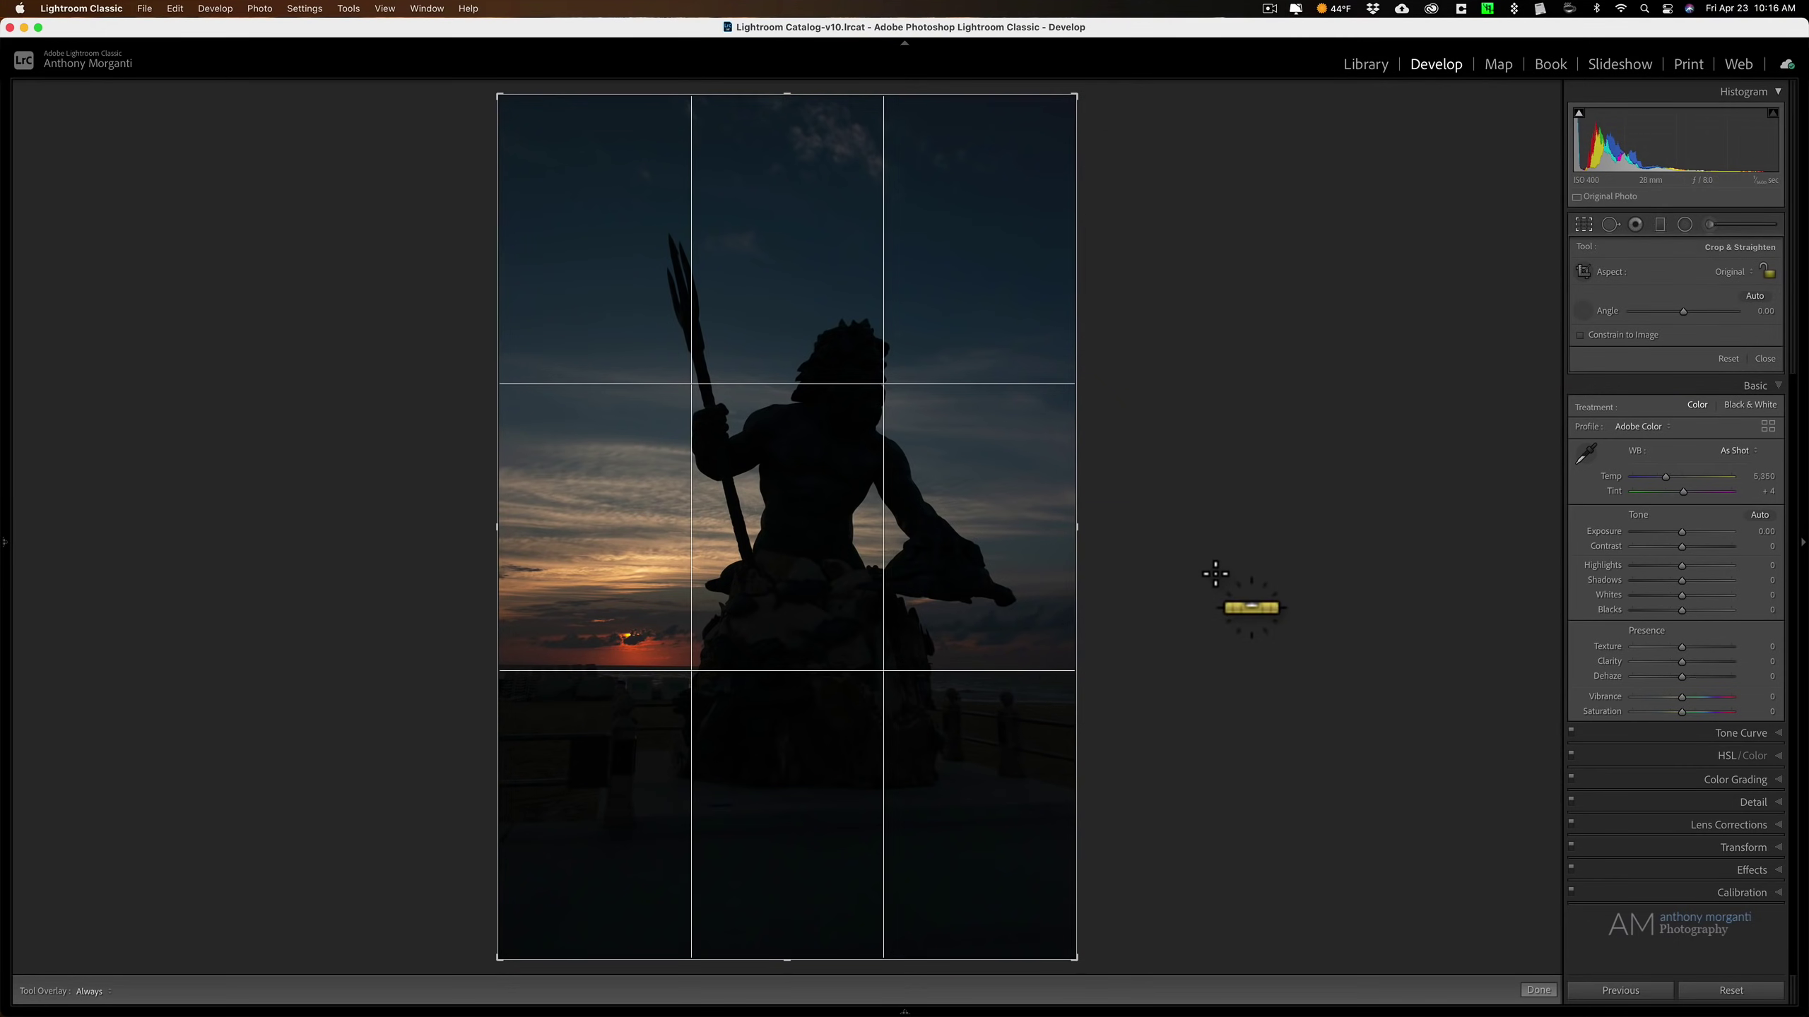
key("o")
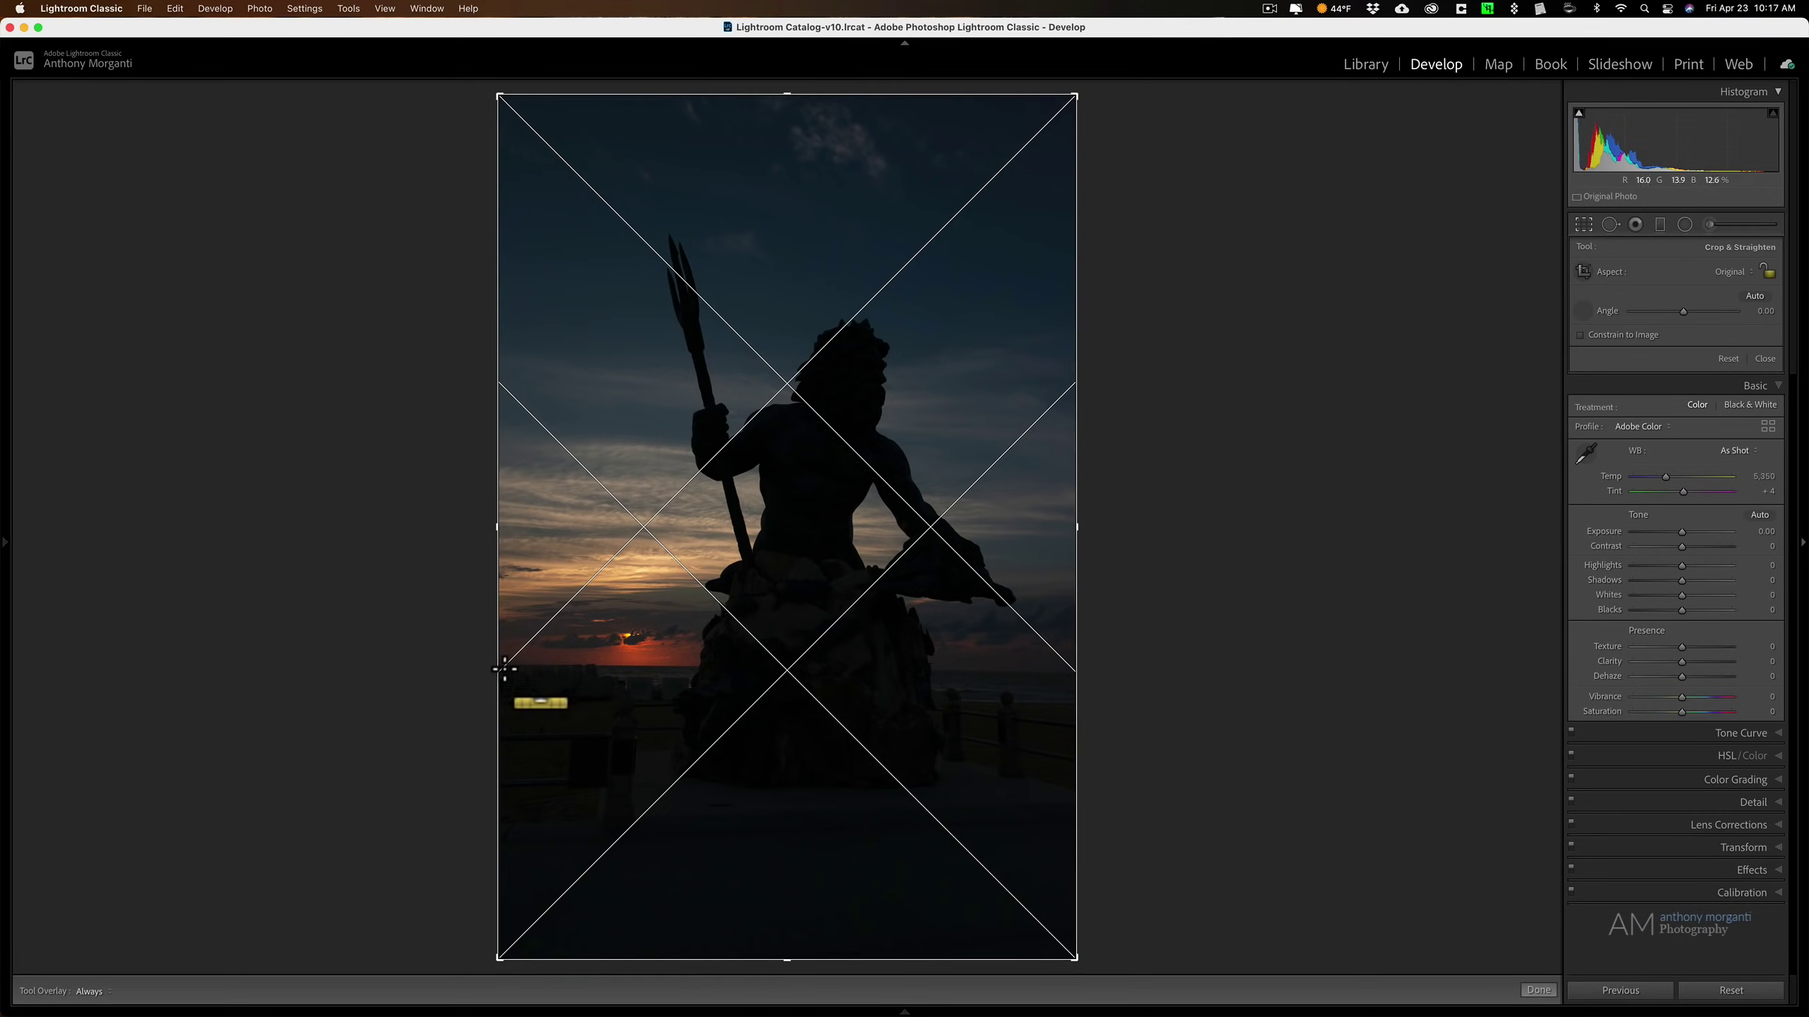
left_click_drag(502, 667, 1077, 669)
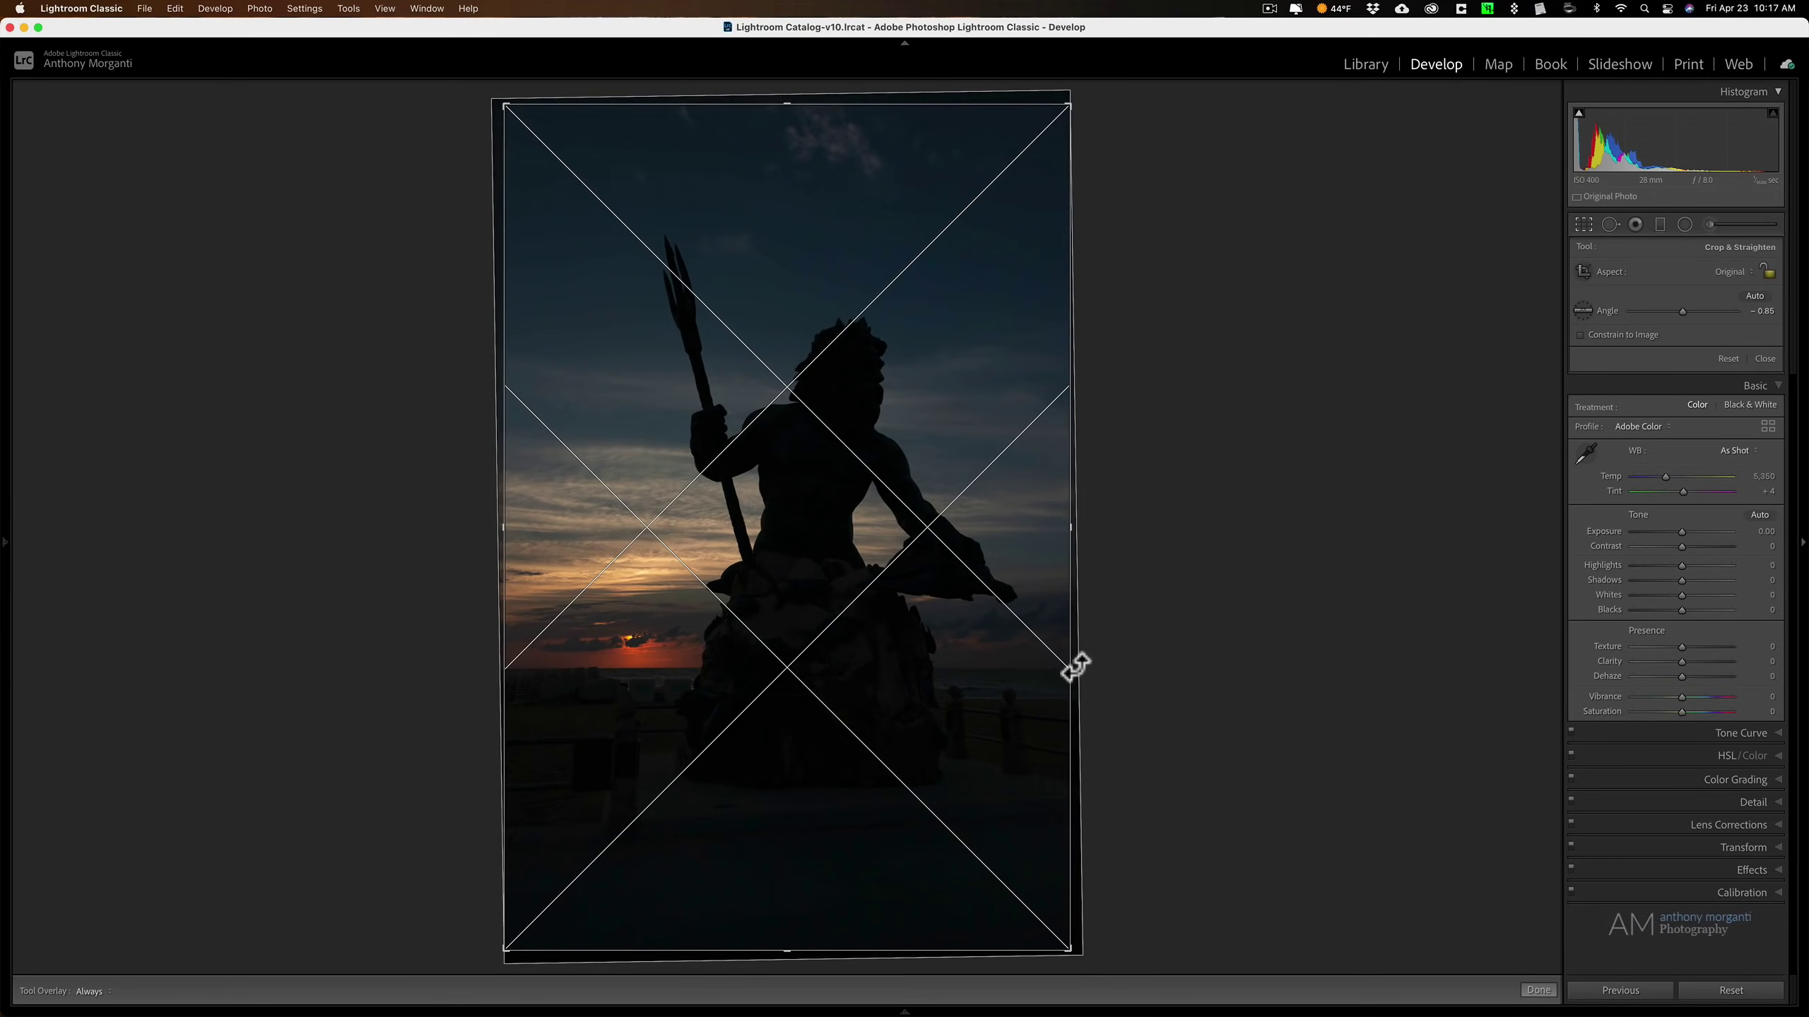
left_click(1585, 223)
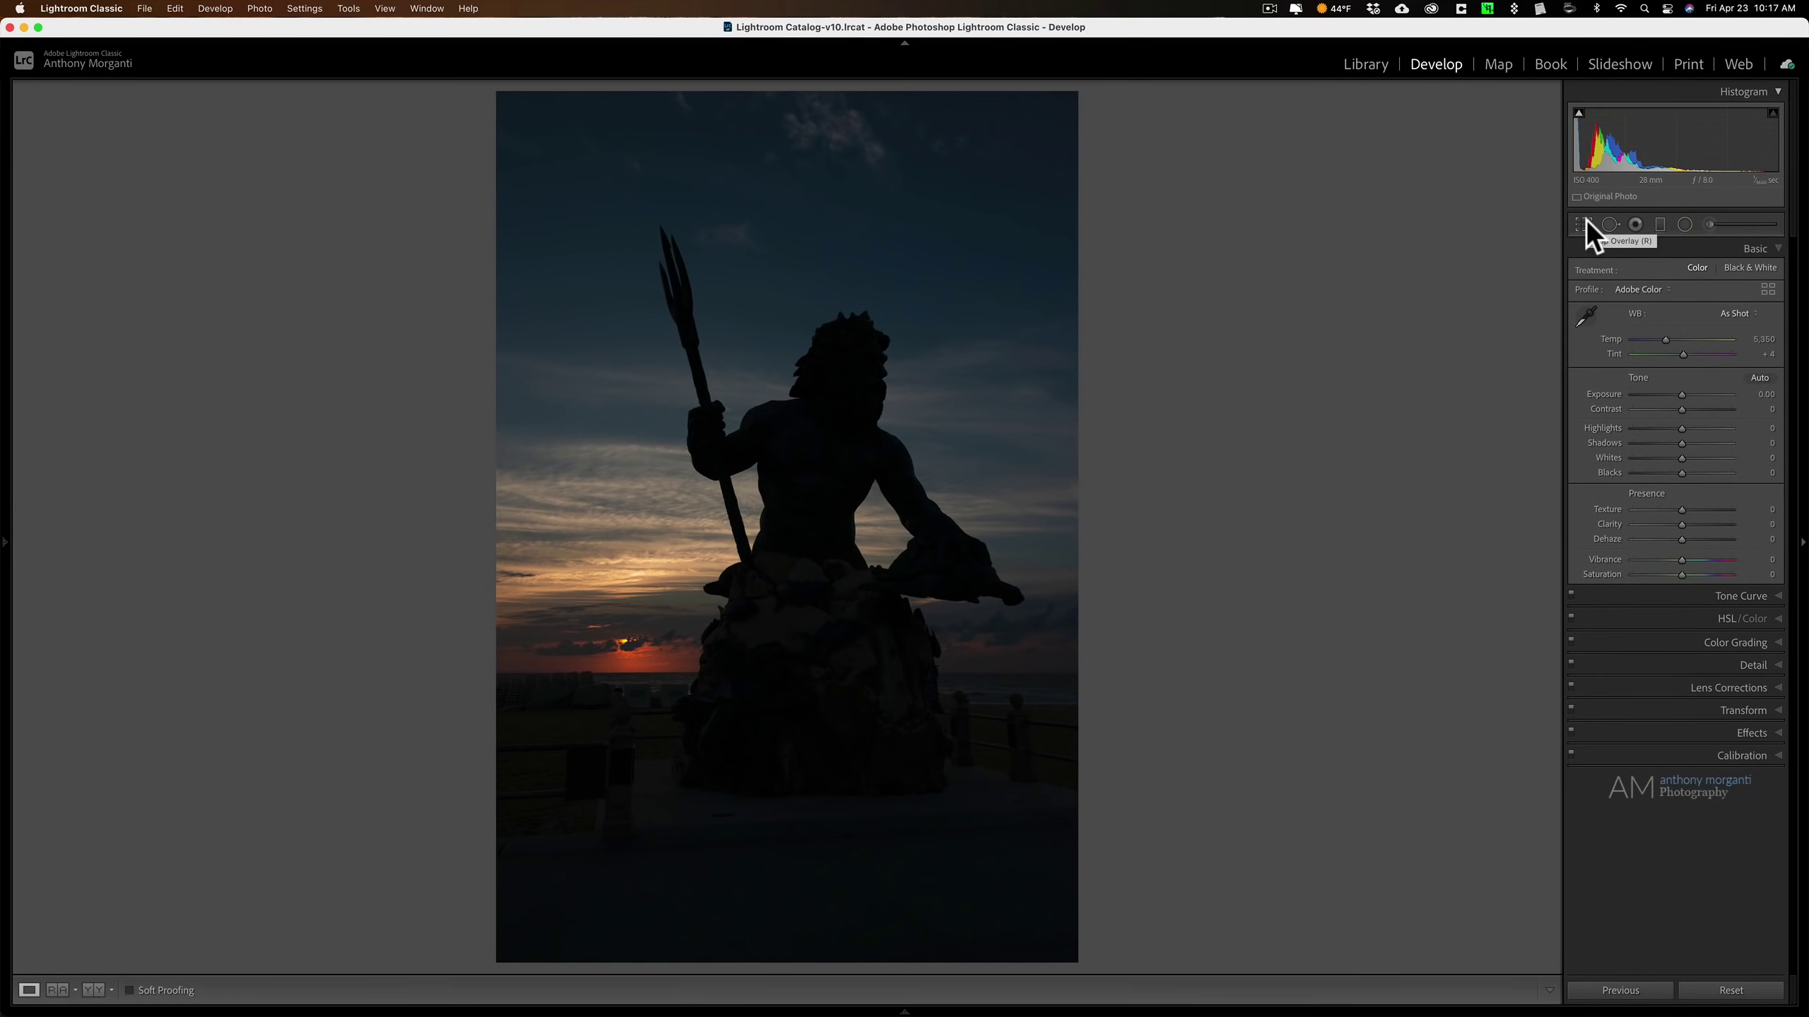
- Cycle through the crop guide overlays, then close the crop tool
left_click(1585, 221)
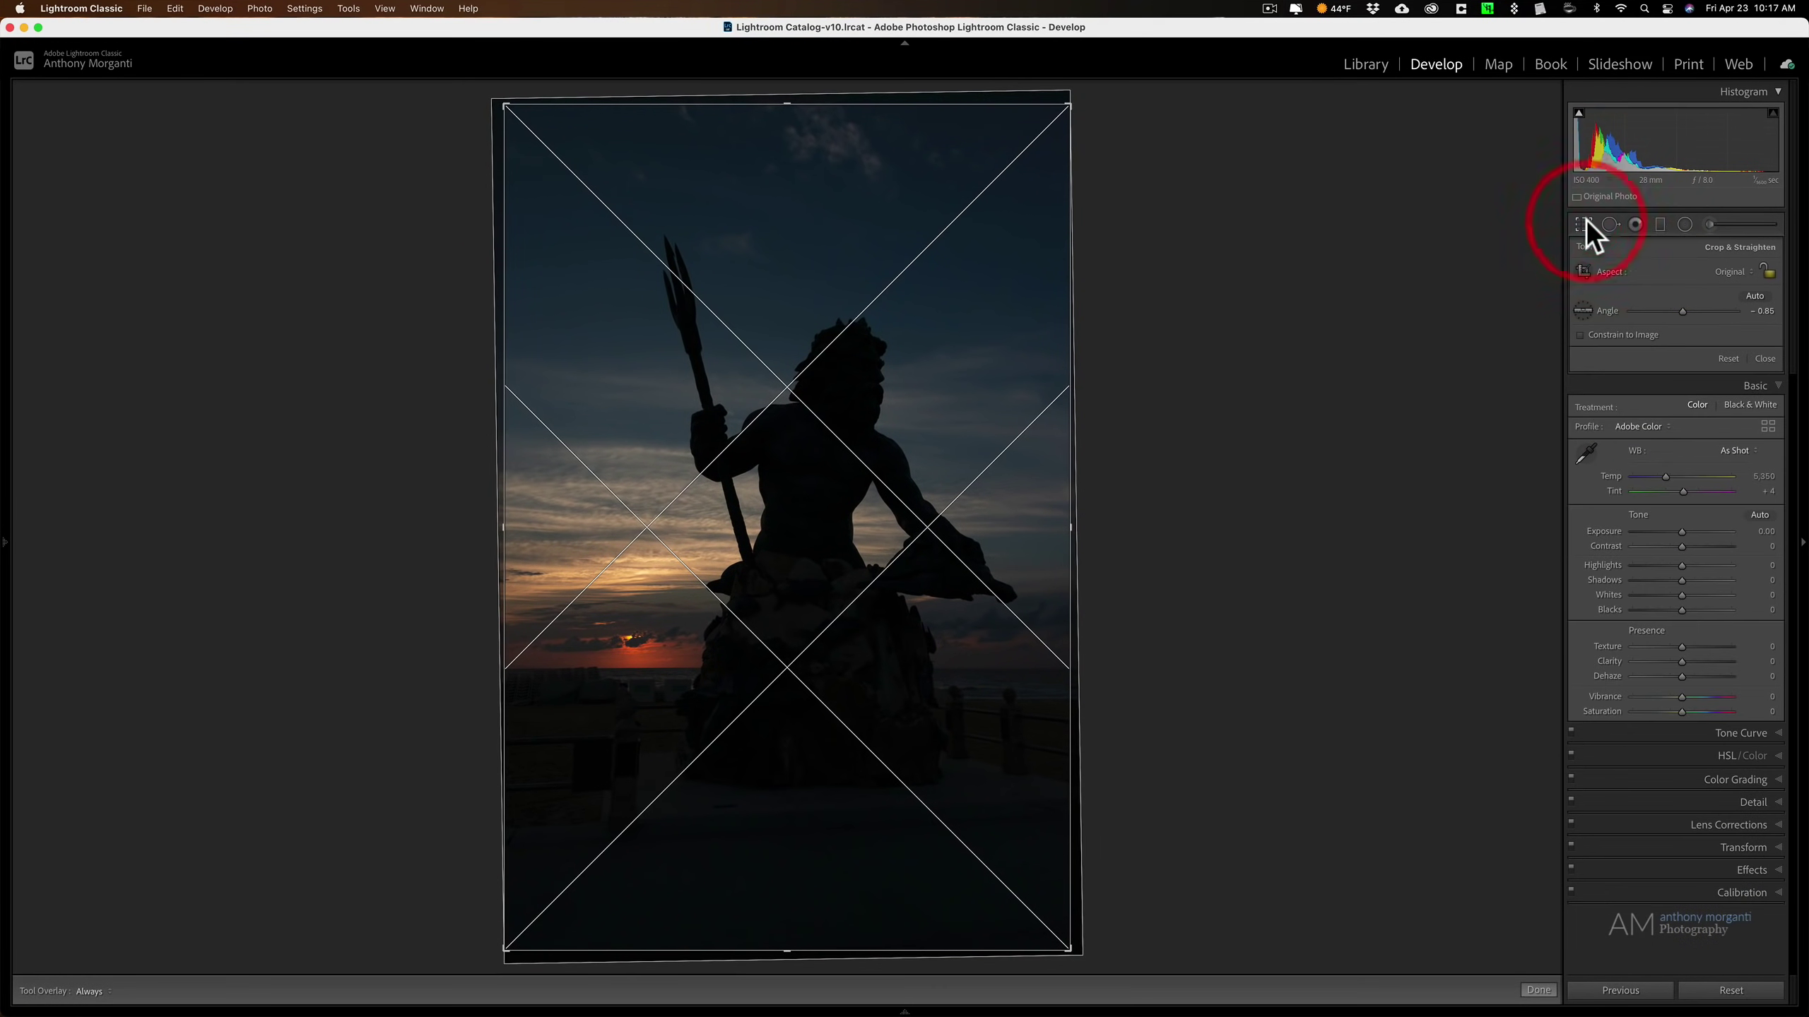
key("o")
key("o")
key("o")
key("o")
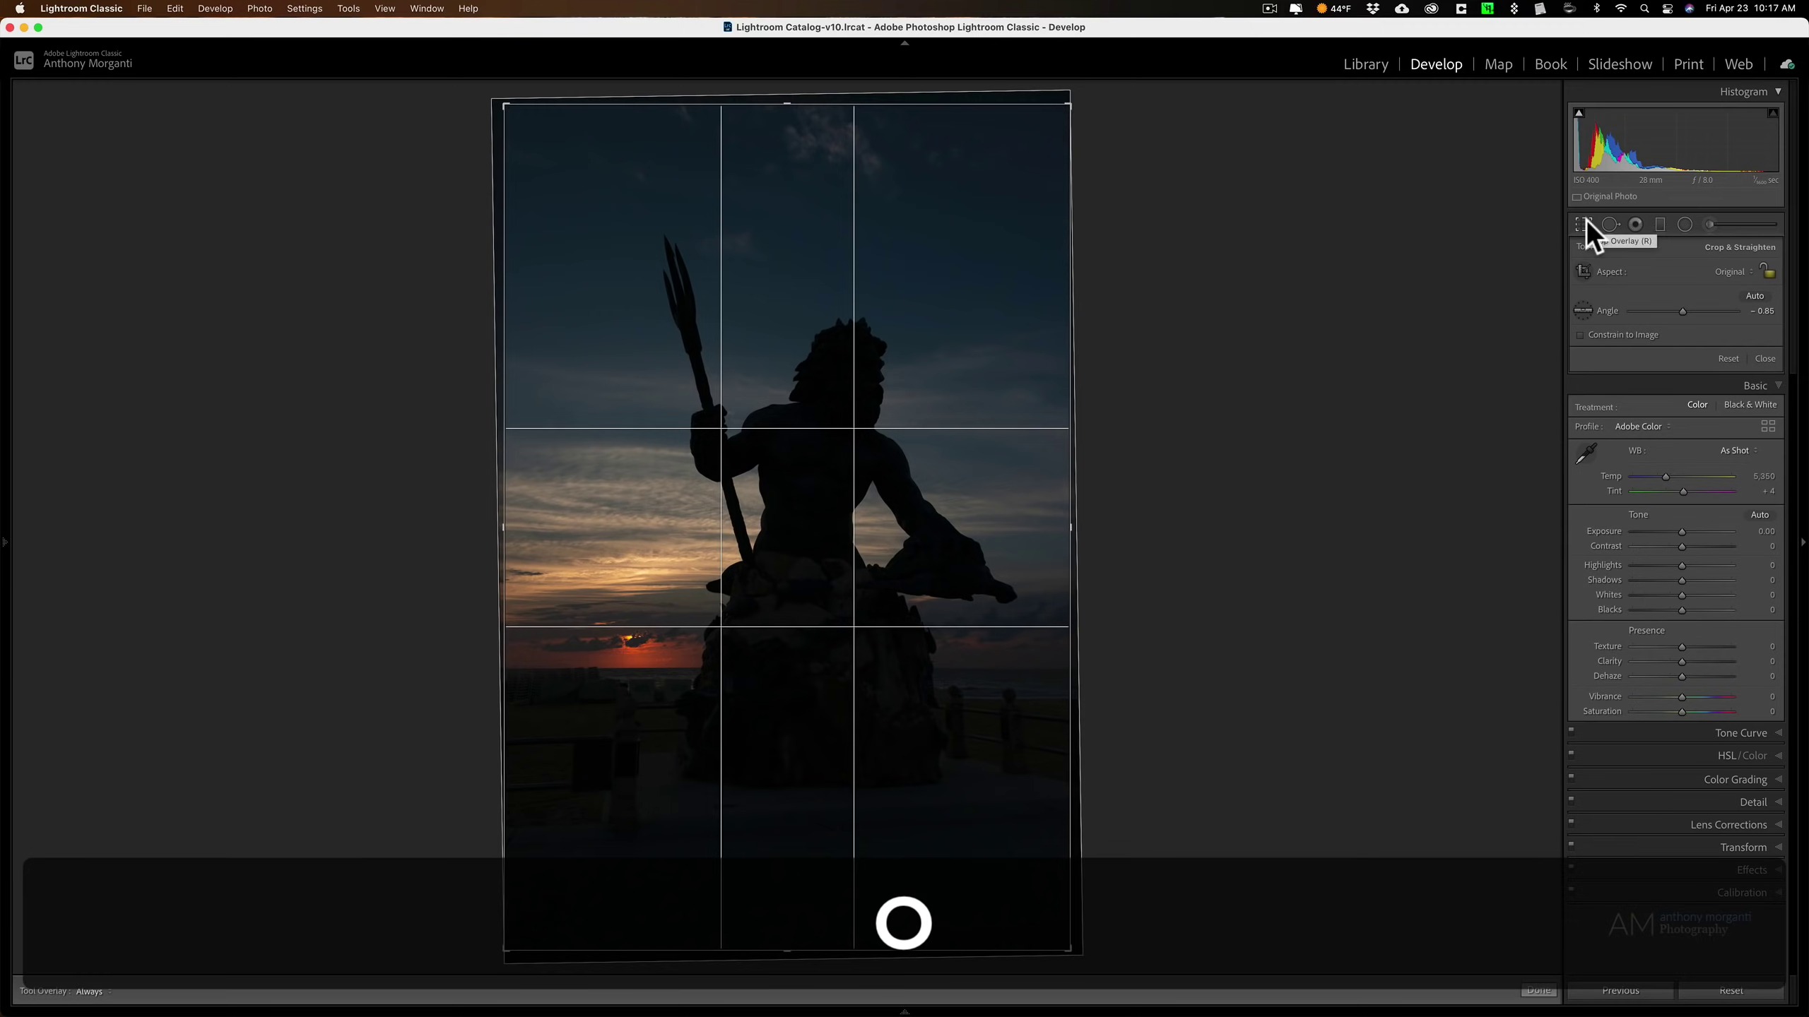
key("o")
key("o")
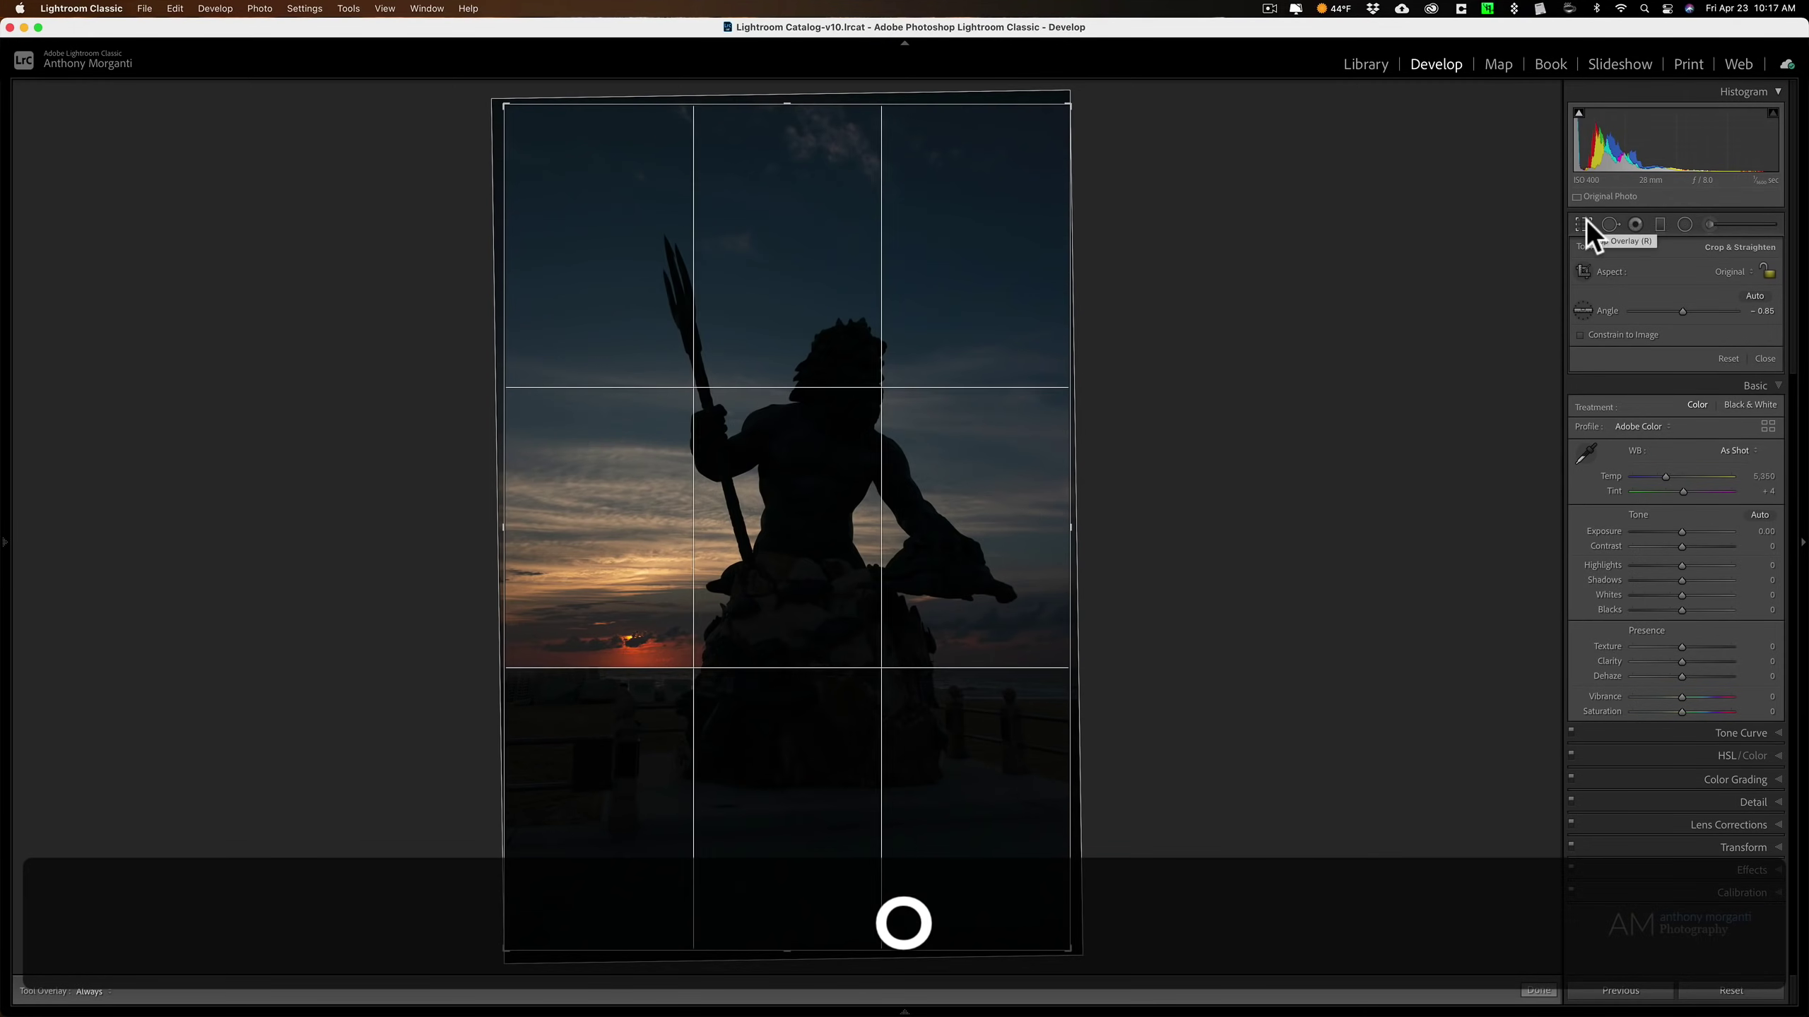
left_click(1586, 224)
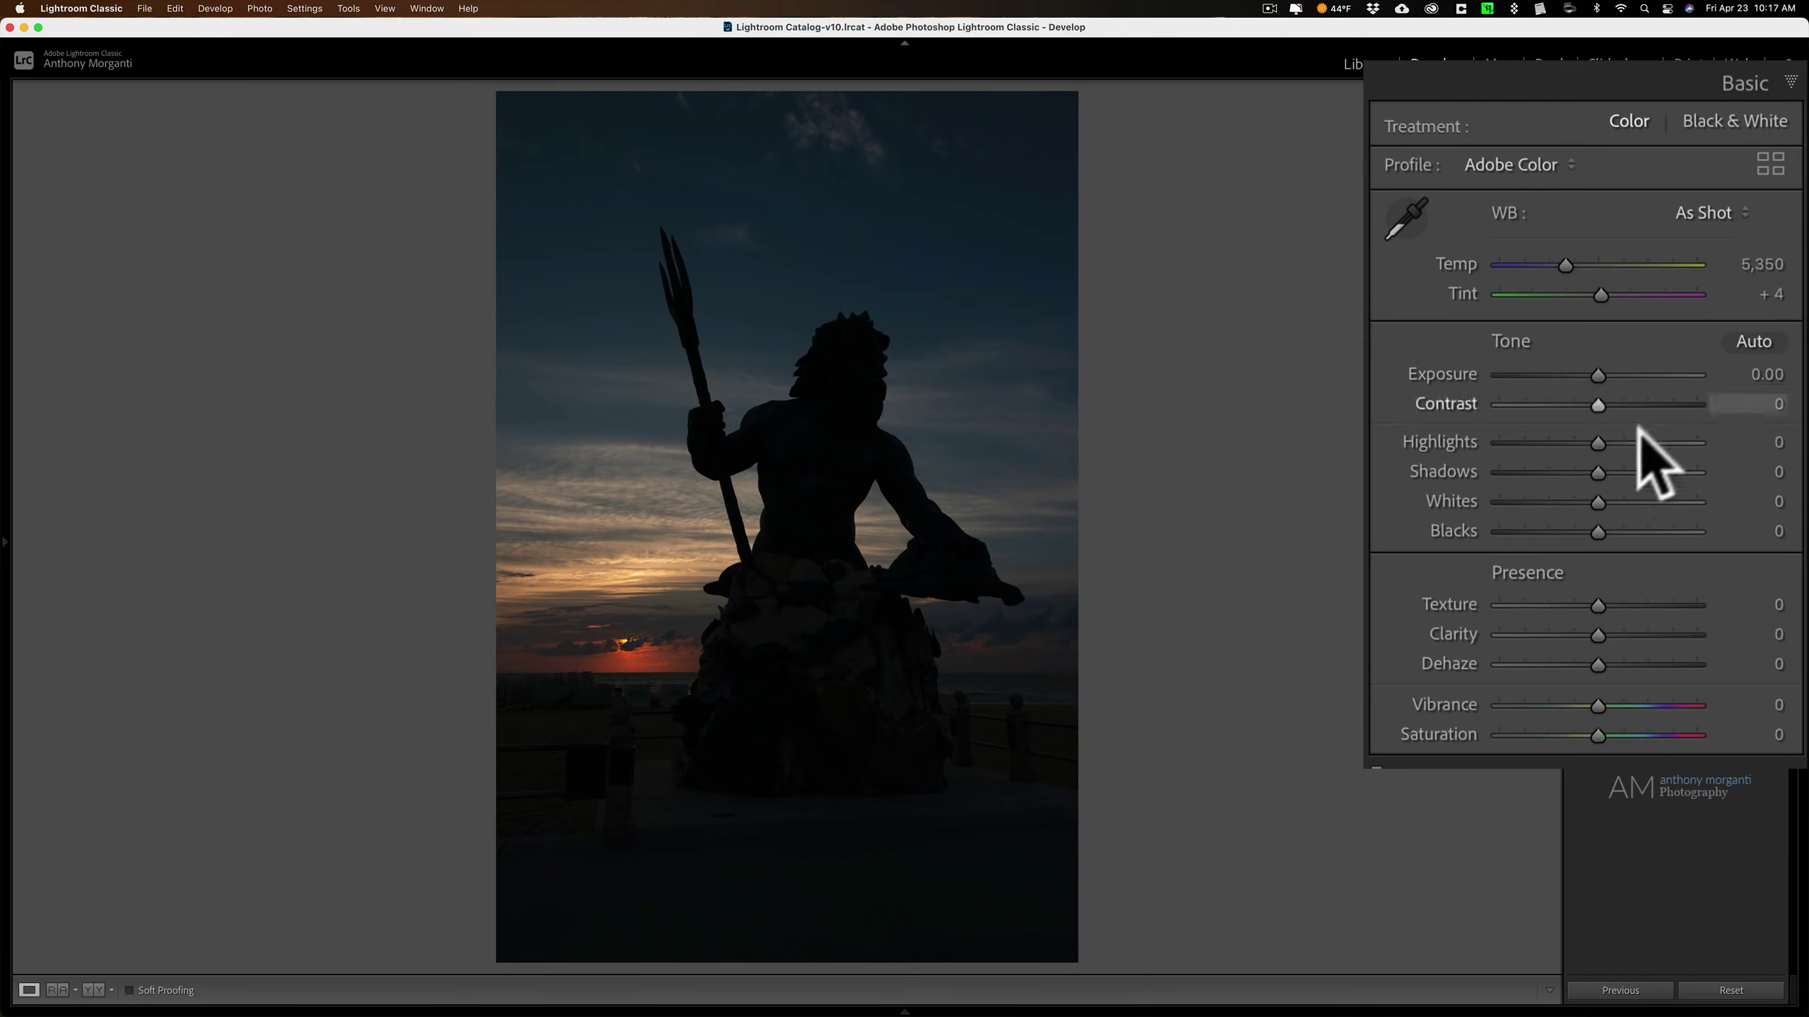
- Set Shadows to +100, Exposure to +2.20 and Highlights to -100
left_click_drag(1604, 467, 1780, 476)
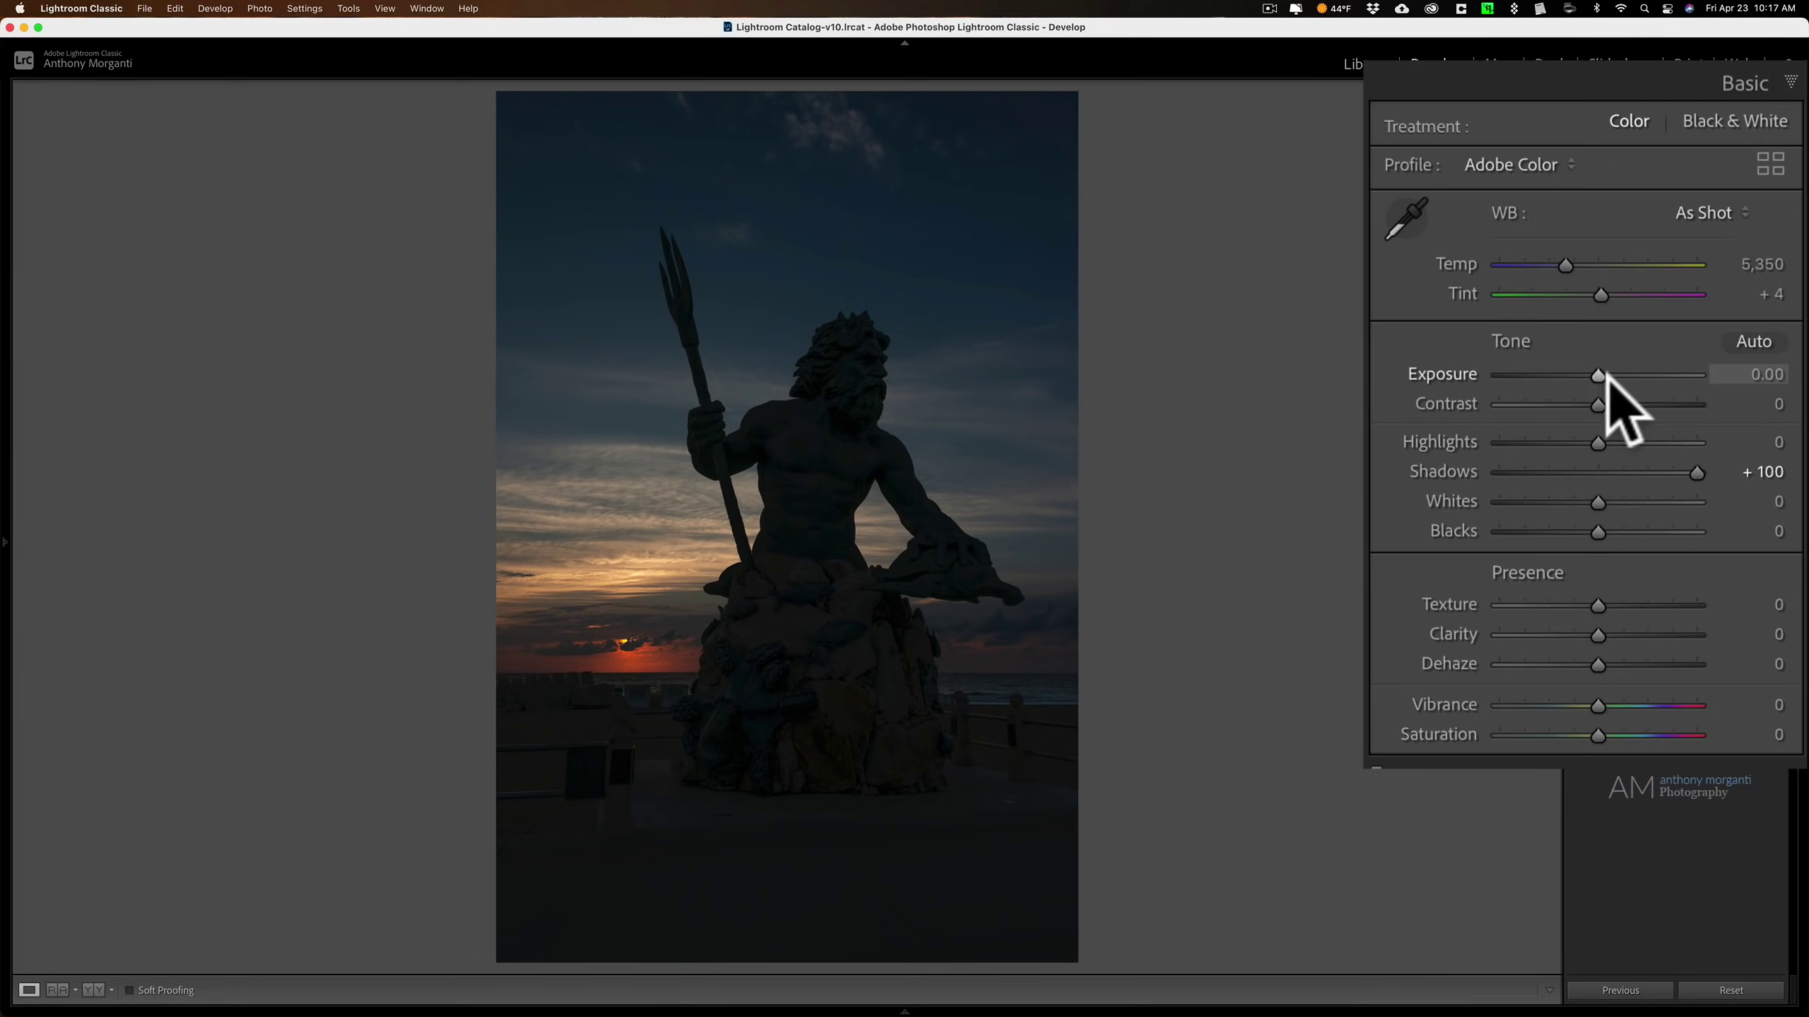
left_click_drag(1600, 369, 1642, 370)
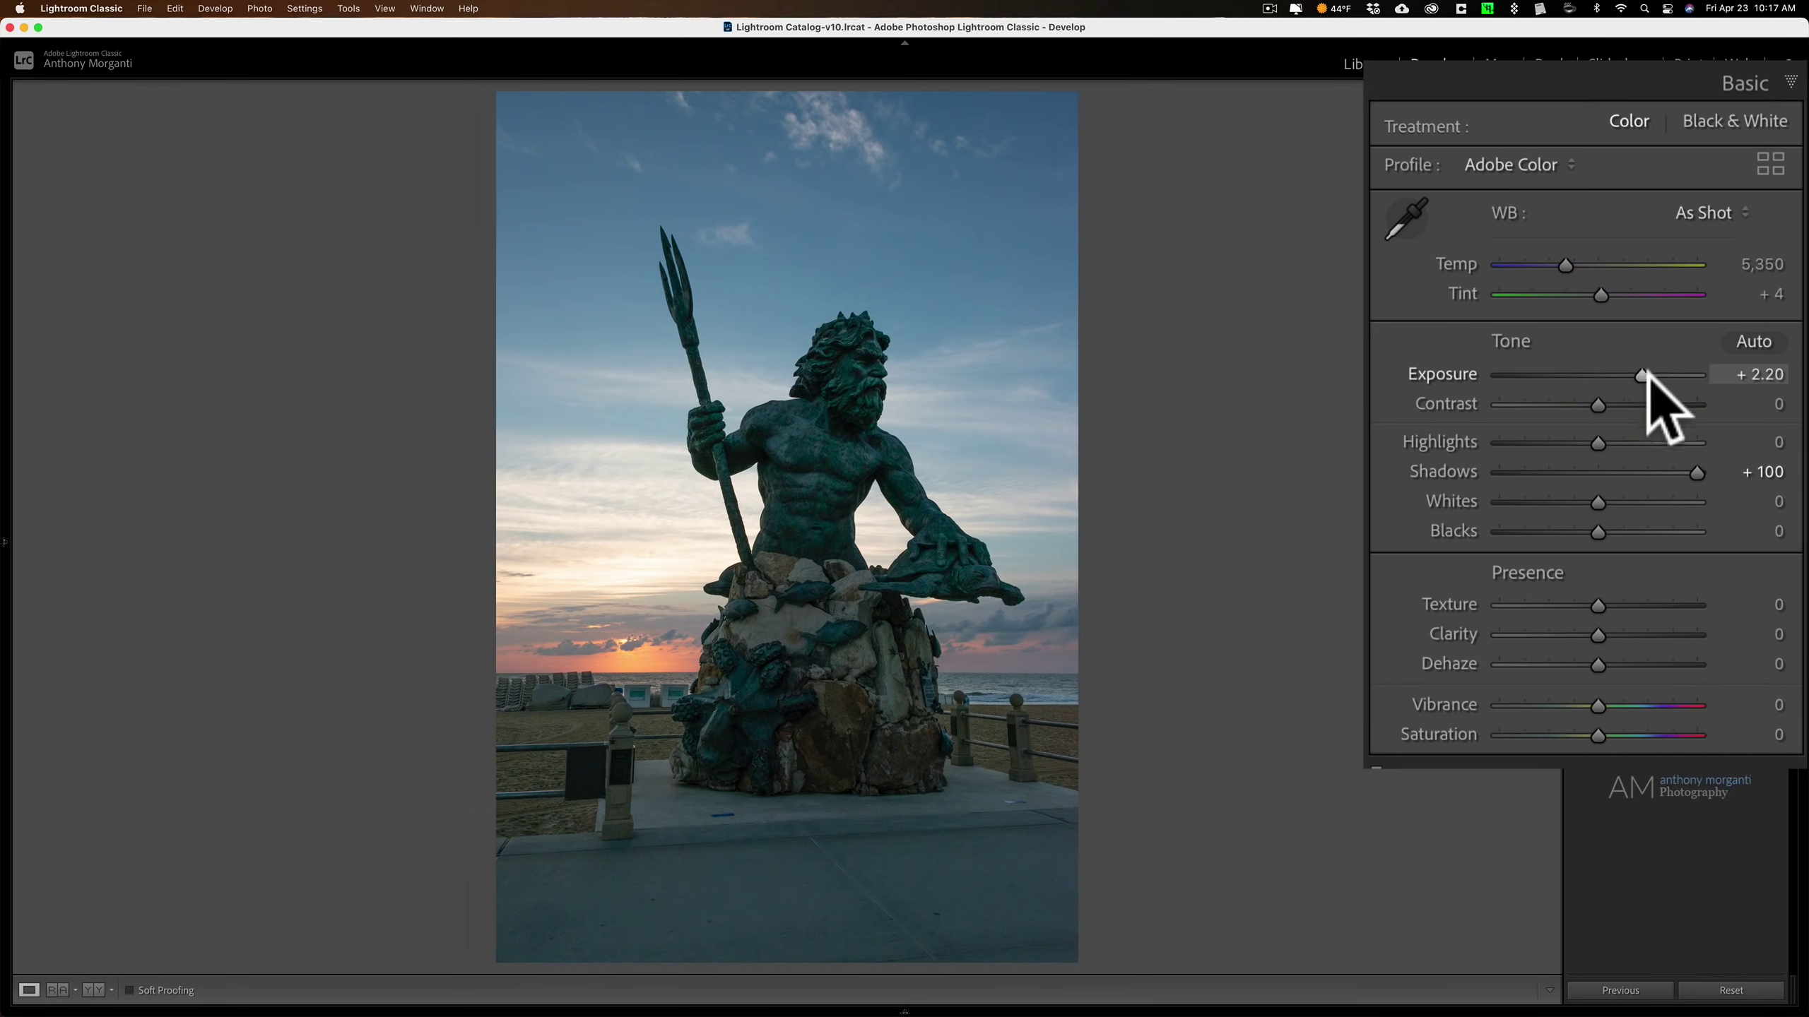
left_click_drag(1595, 442, 1449, 438)
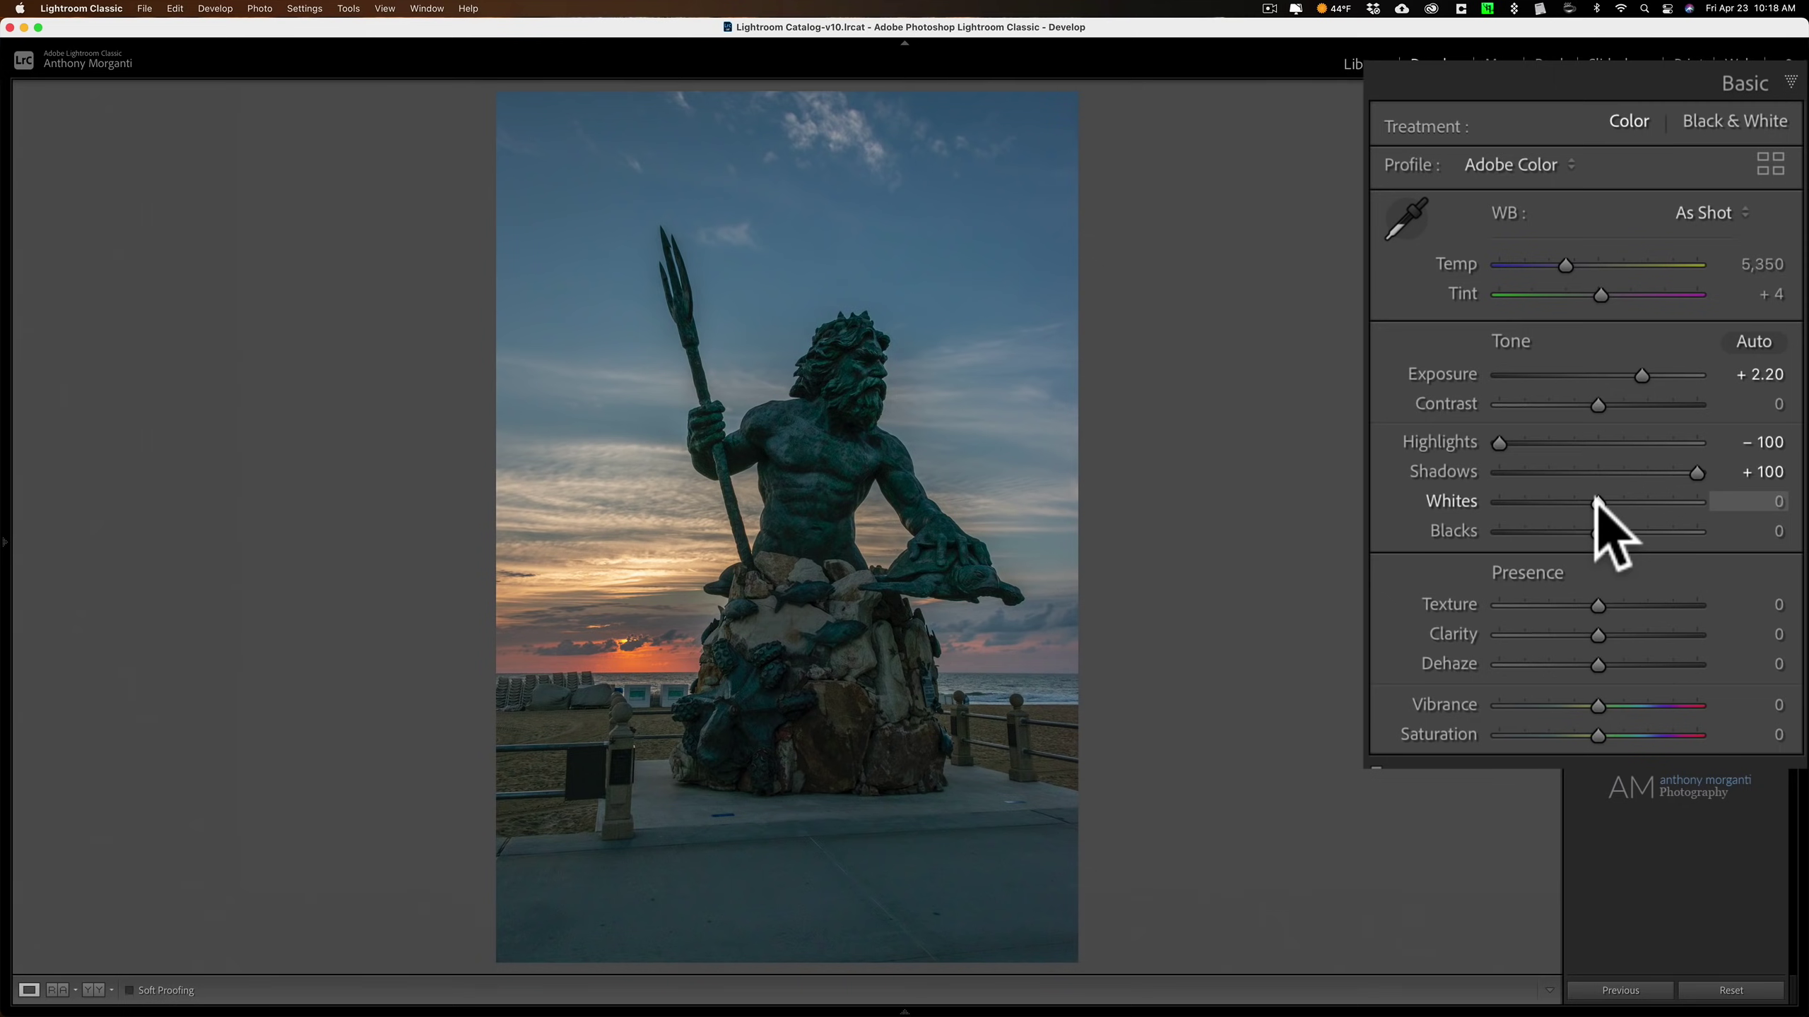
- Raise Whites to +34 while watching the Option-held clipping preview
key("alt")
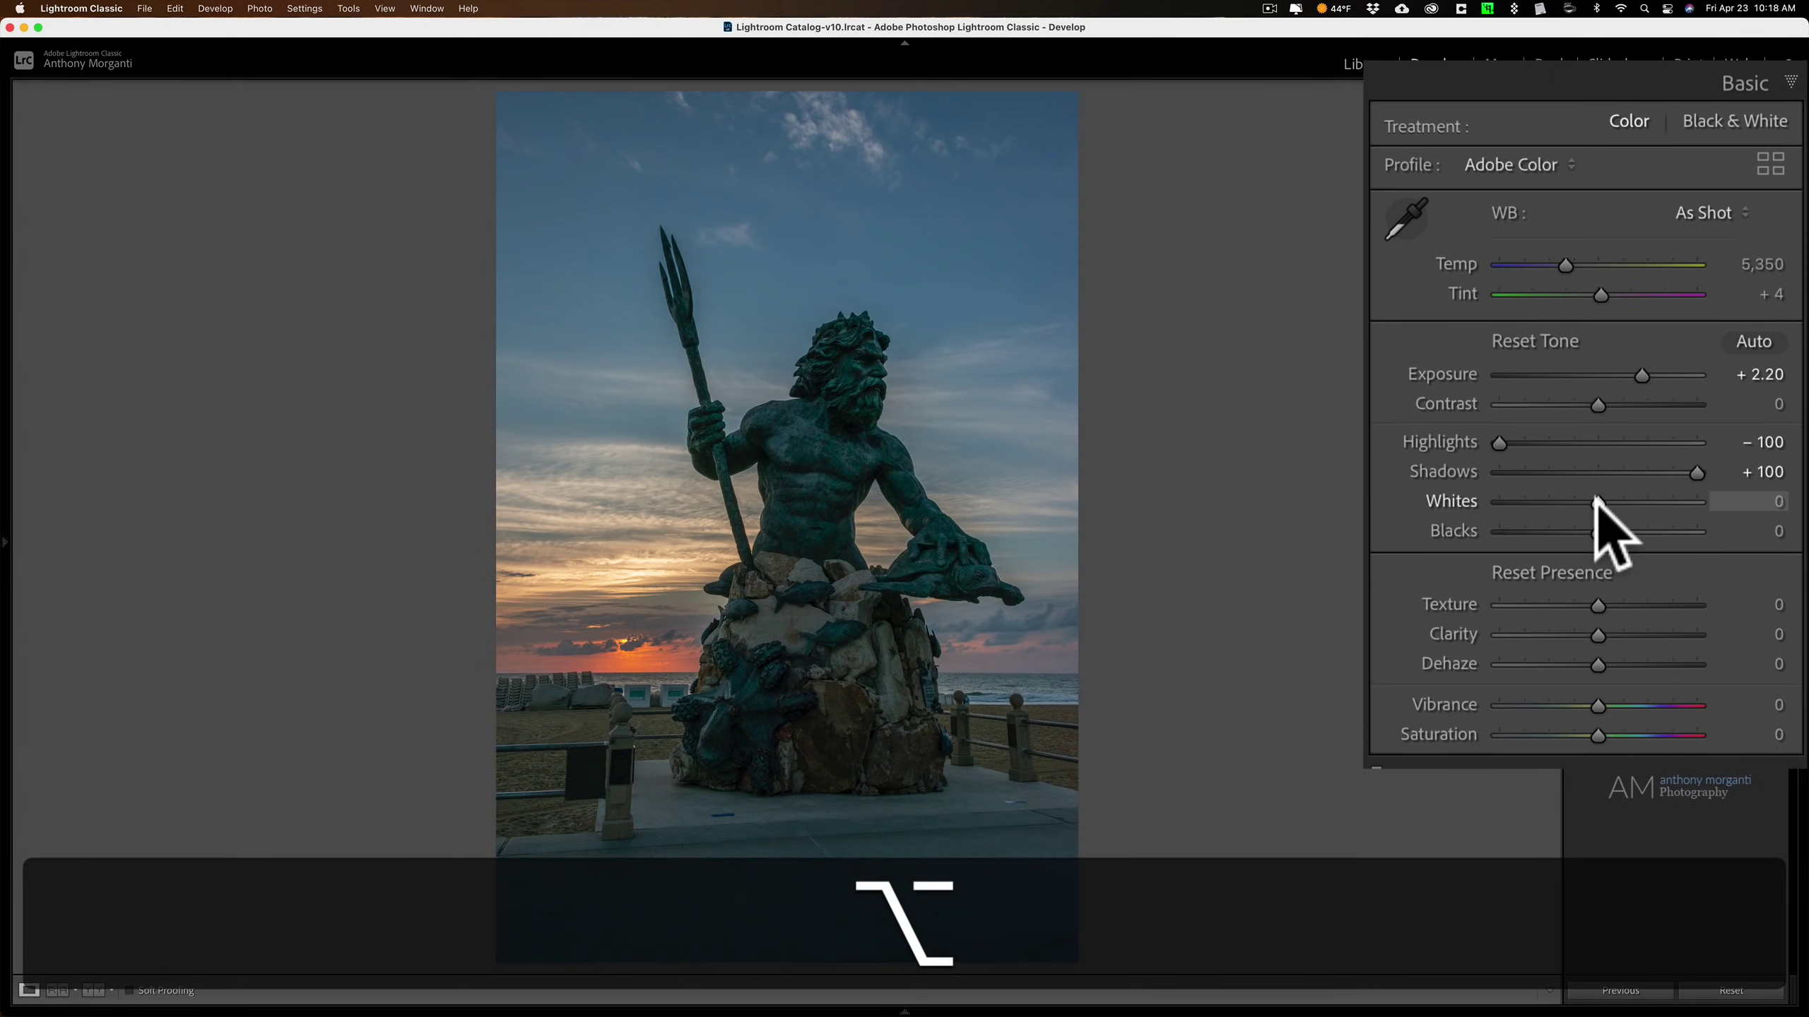
left_click(1597, 501, "alt")
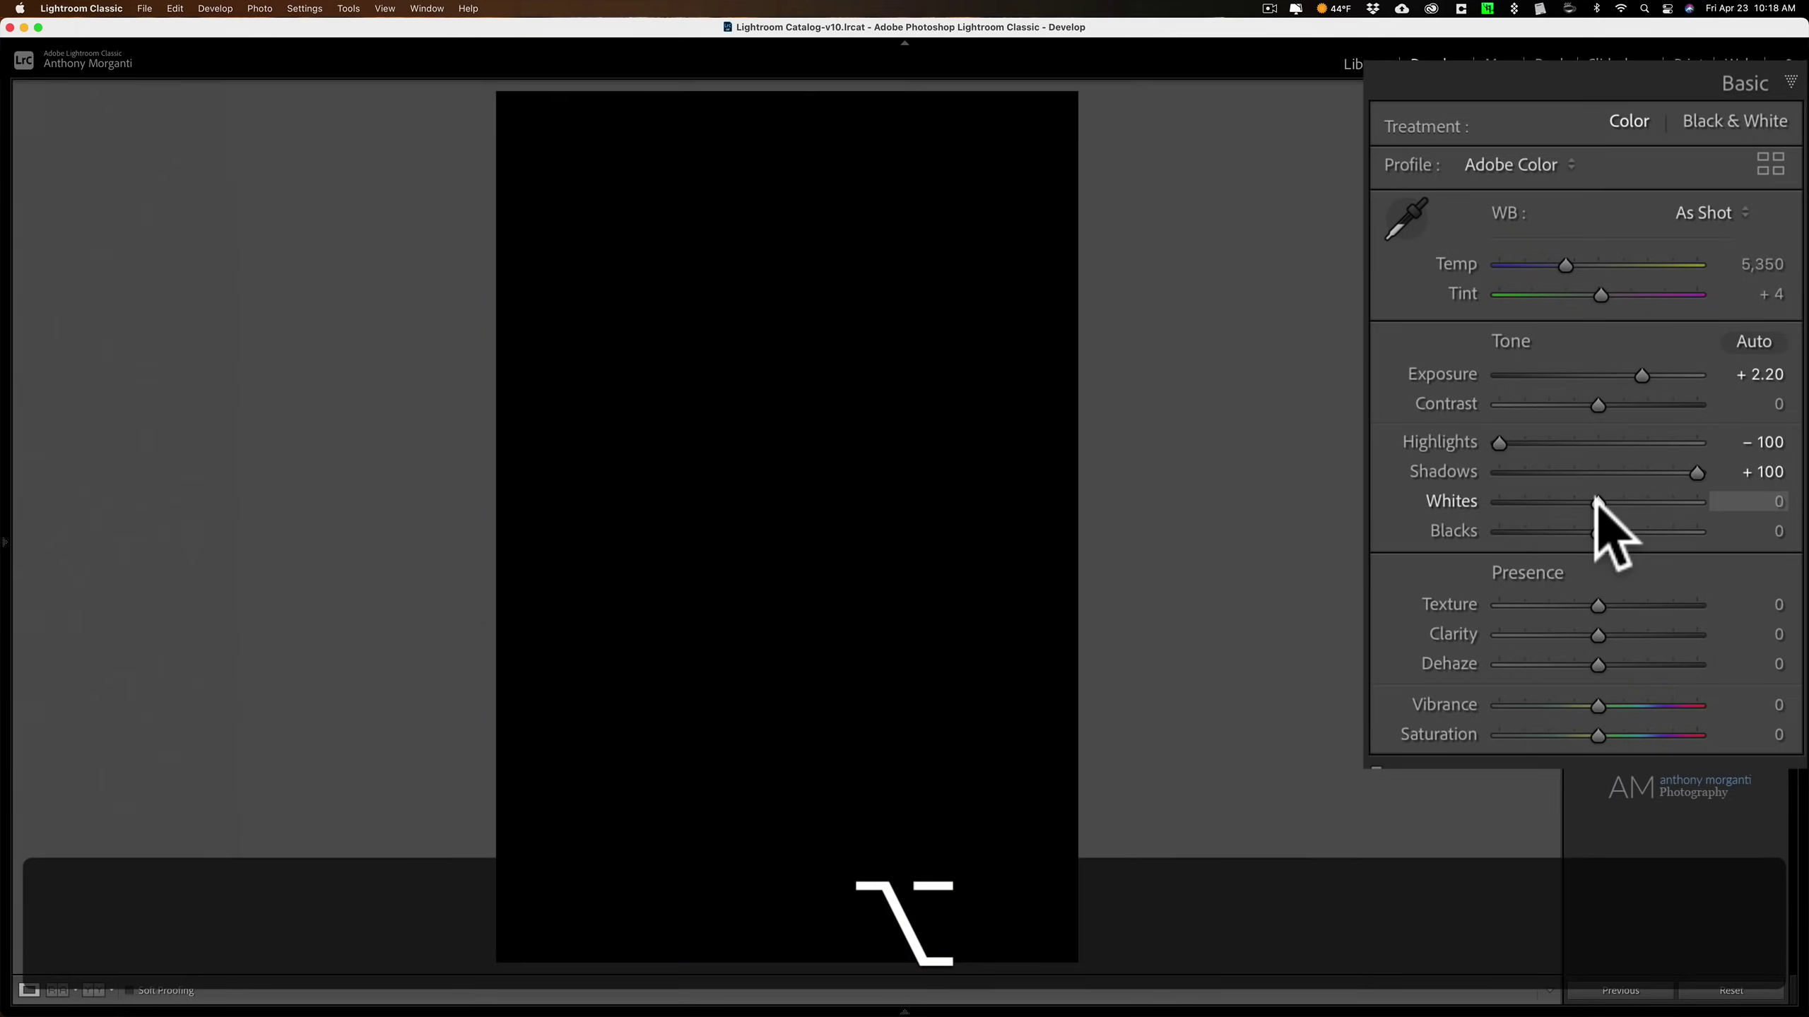
mouse_move(1596, 501)
left_mouse_down()
mouse_move(1652, 501)
mouse_move(1631, 501)
left_mouse_up()
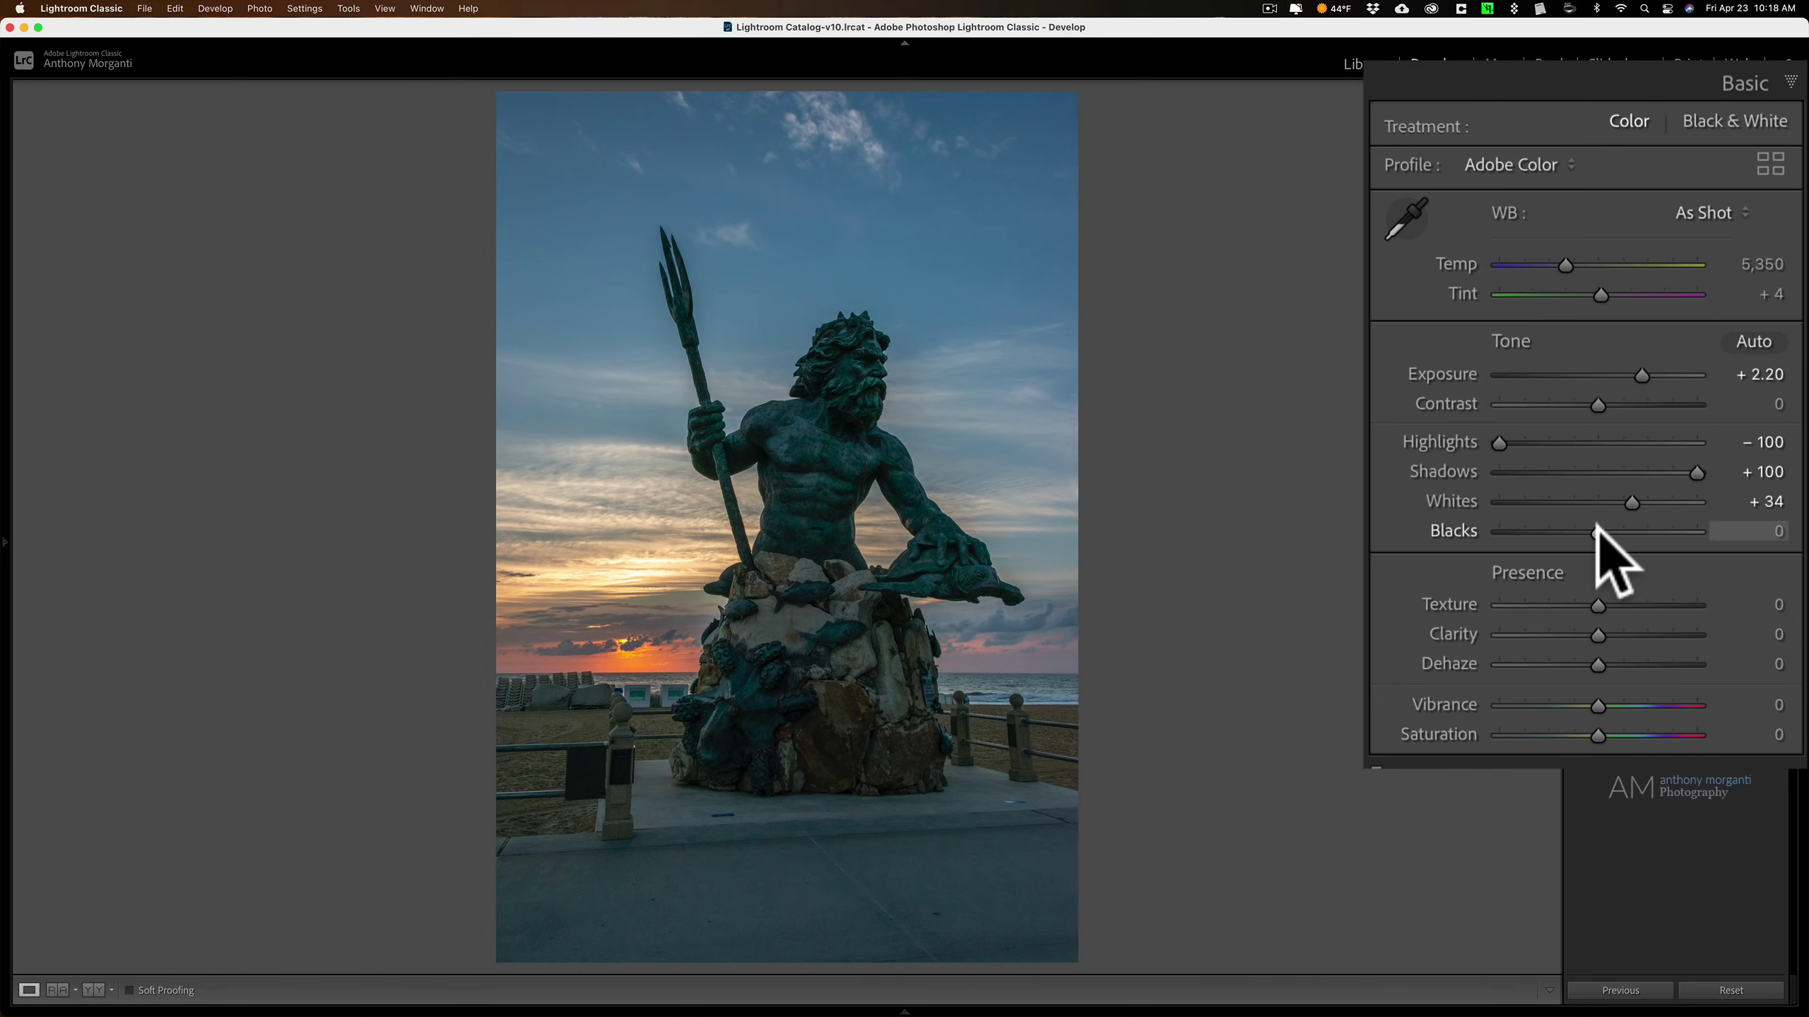
- Lower Blacks to -10 without clipping, using the clipping preview
key("alt")
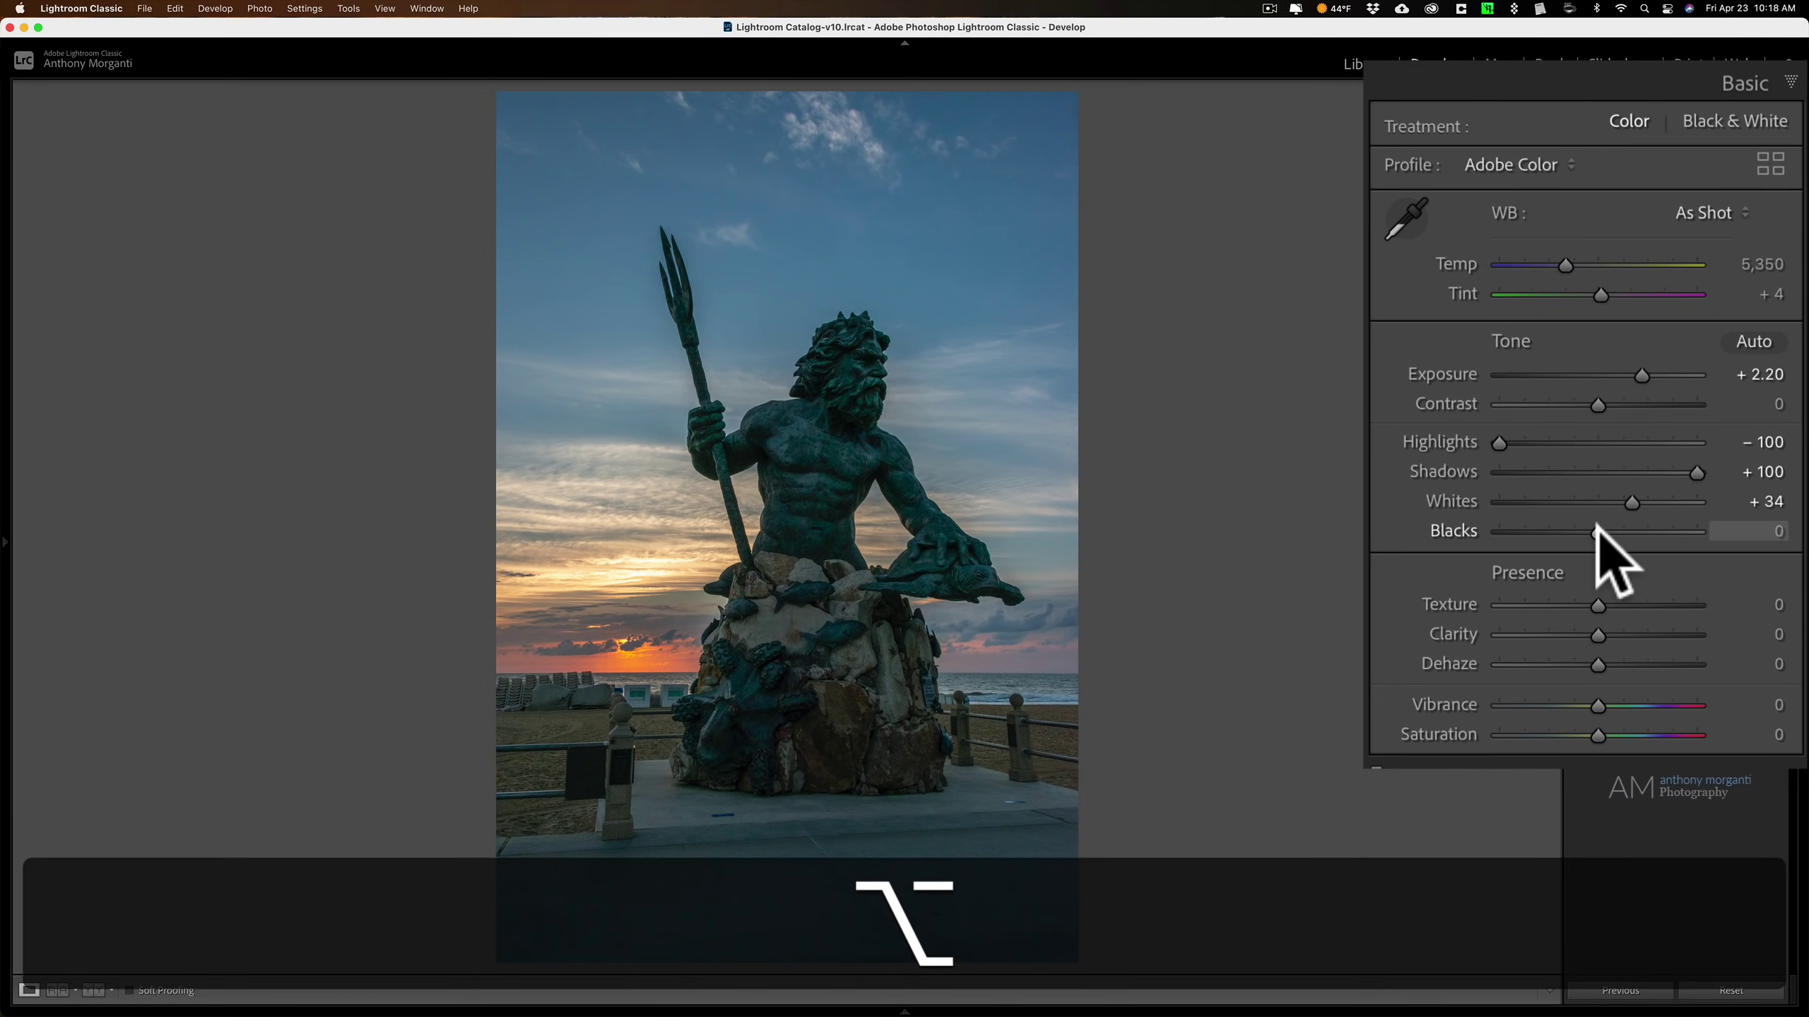
left_click(1596, 532, "alt")
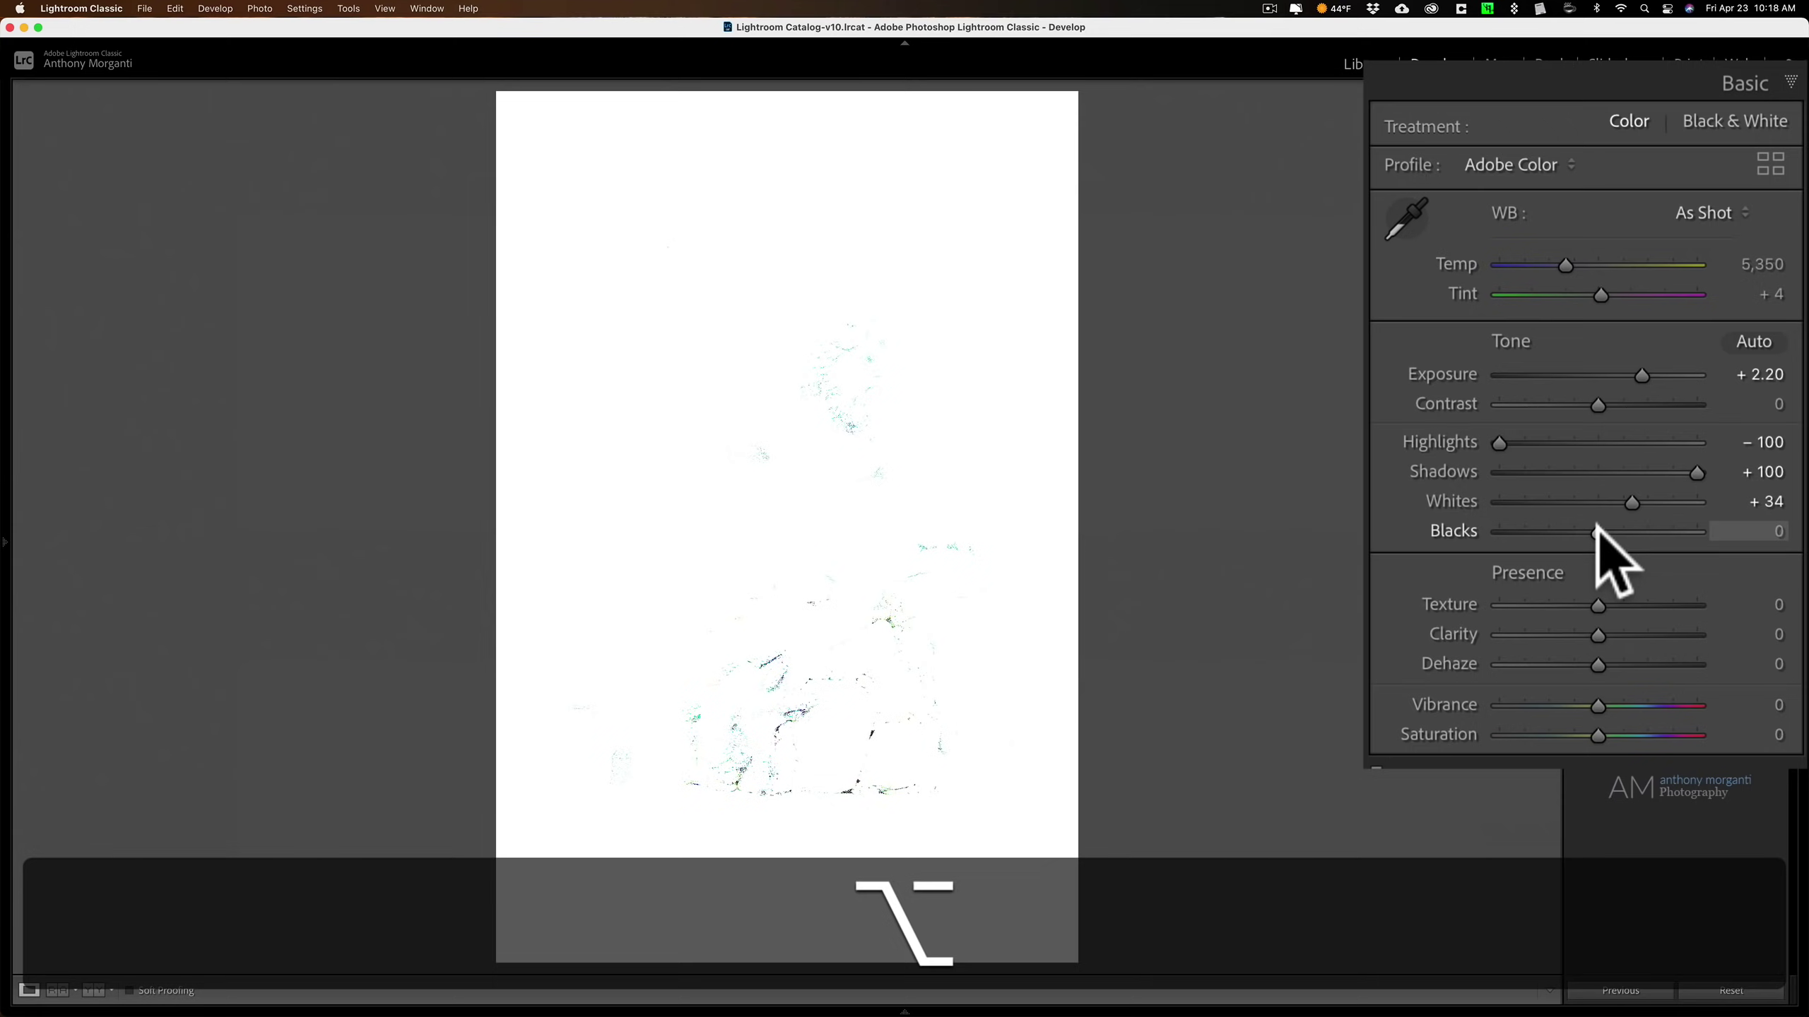
left_click_drag(1597, 530, 1587, 529)
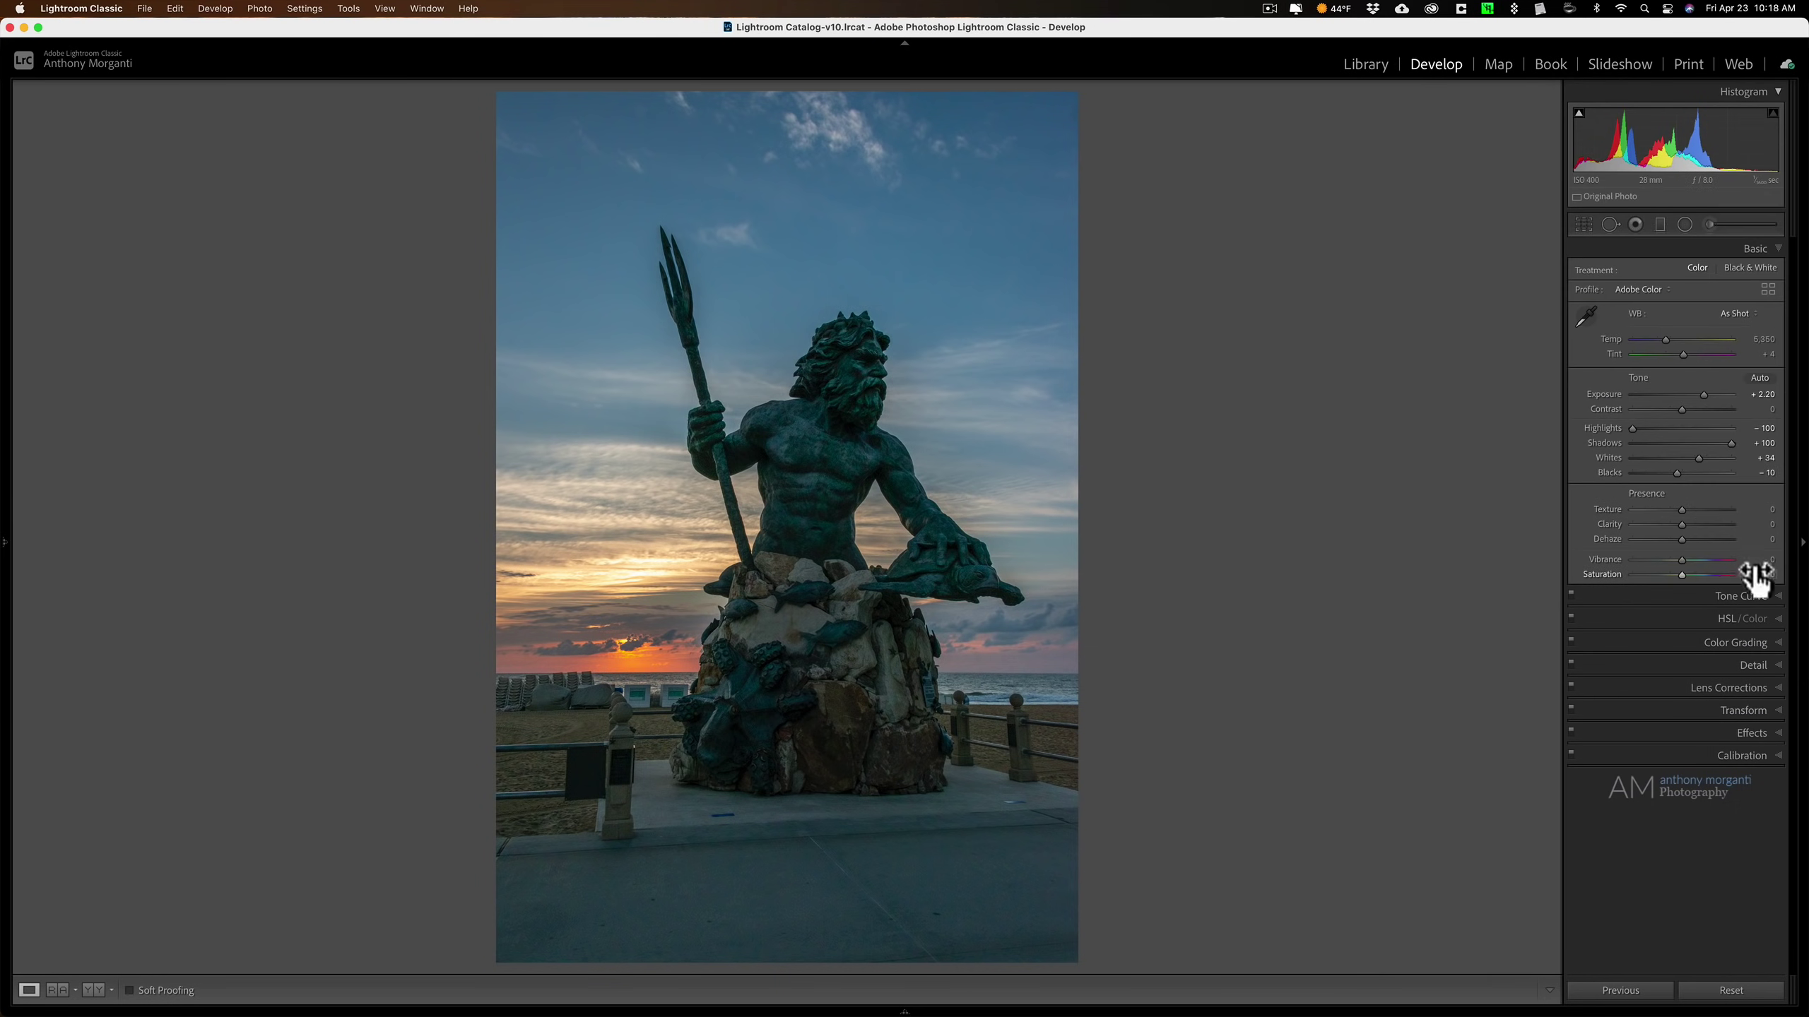
- Raise HSL saturation to Orange +13 and Yellow +22
left_click(1778, 619)
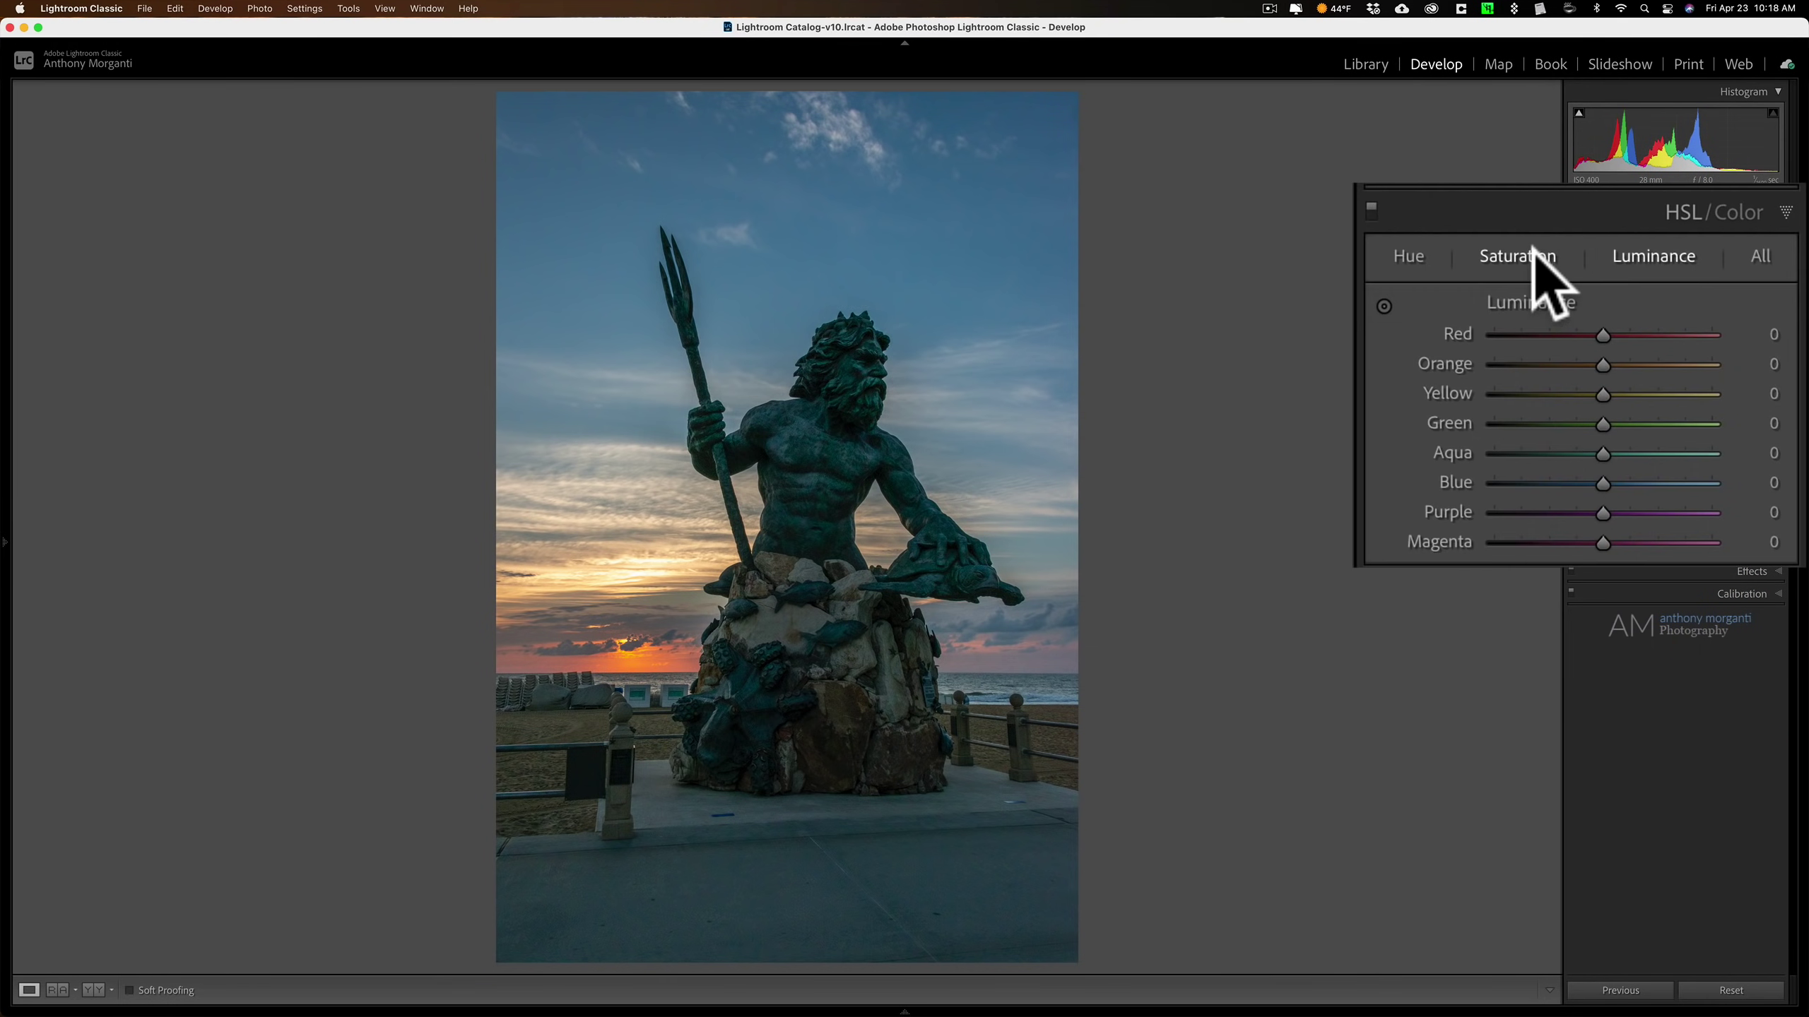
left_click(1644, 316)
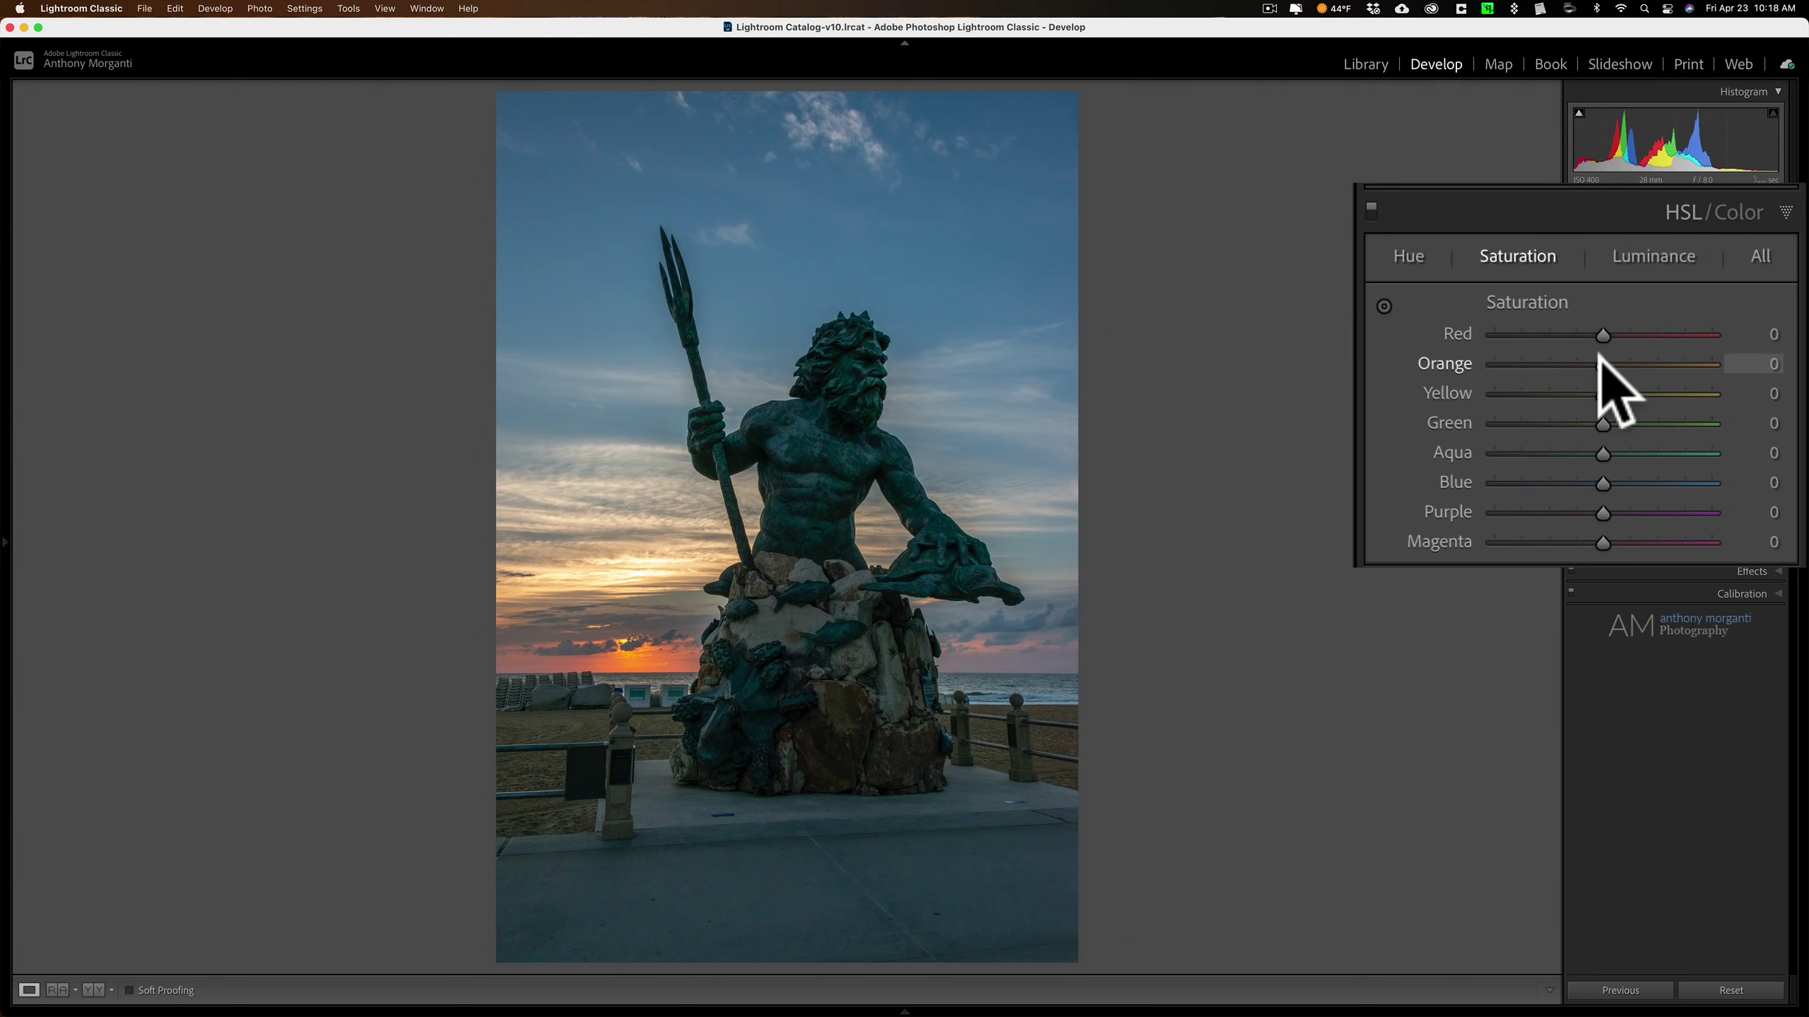
left_click_drag(1600, 360, 1620, 383)
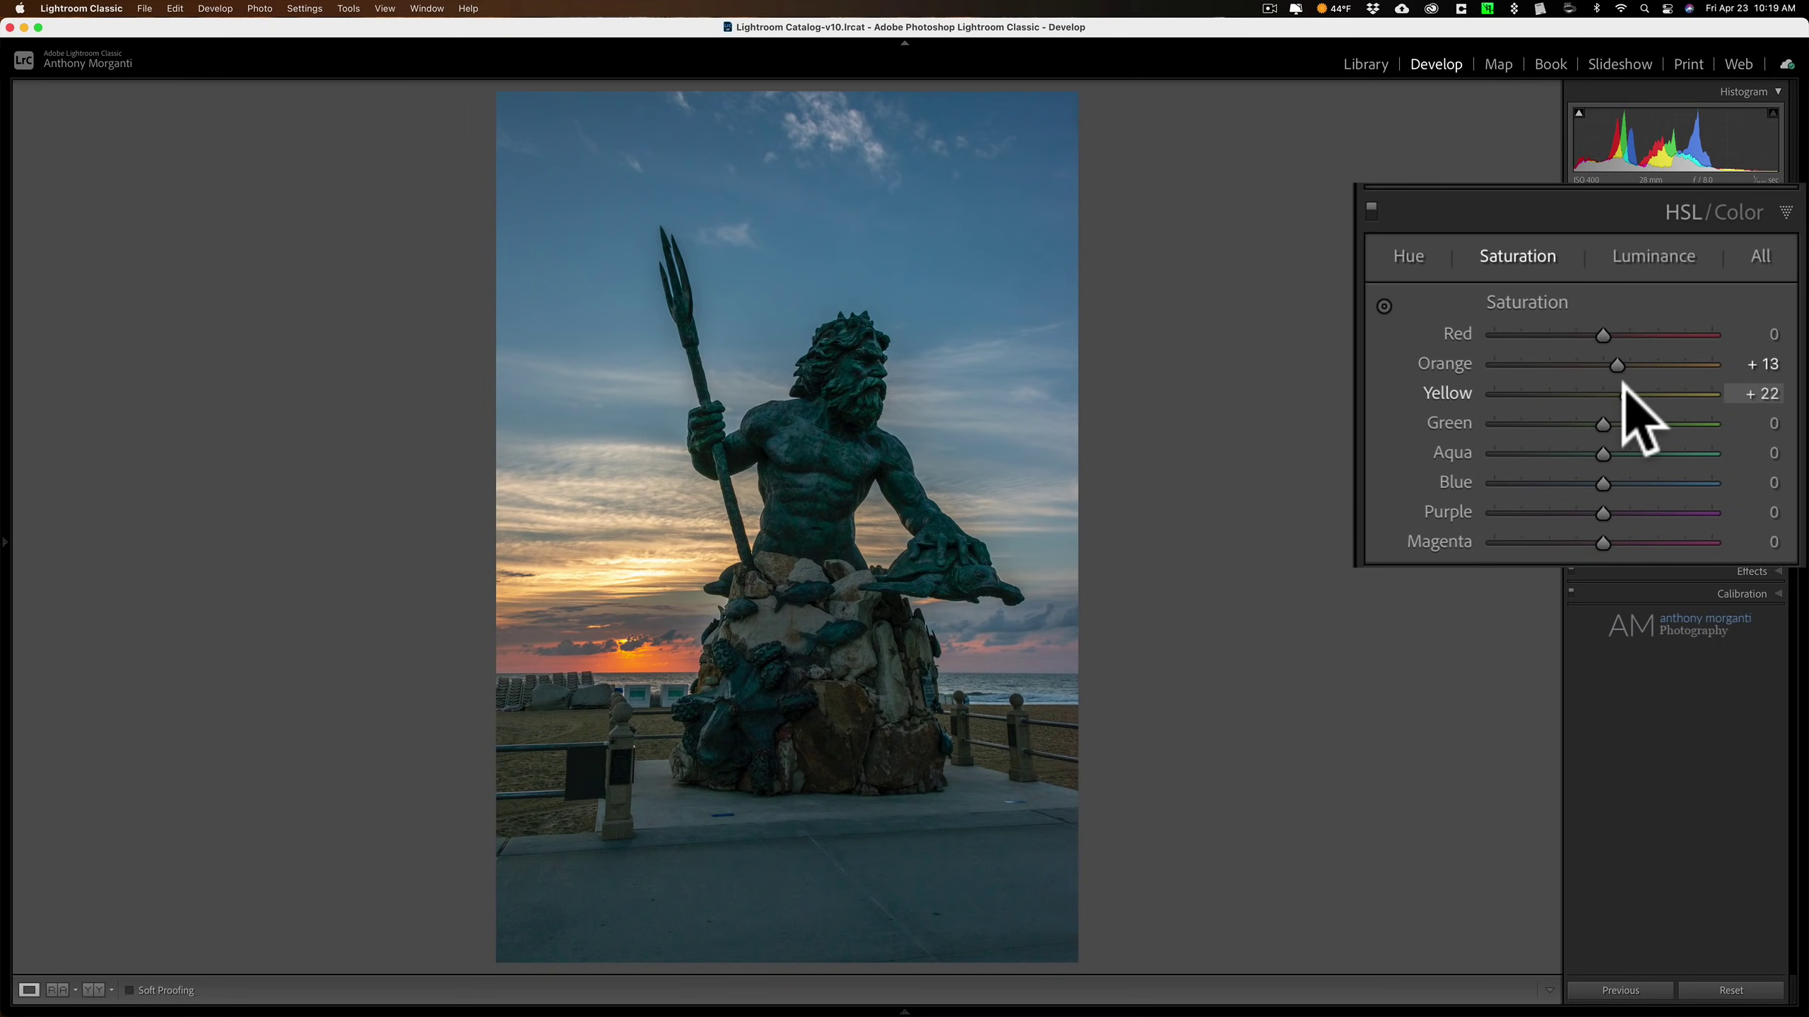
- Set HSL luminance to Orange +16, Yellow -16 and Blue -21
left_click(1653, 256)
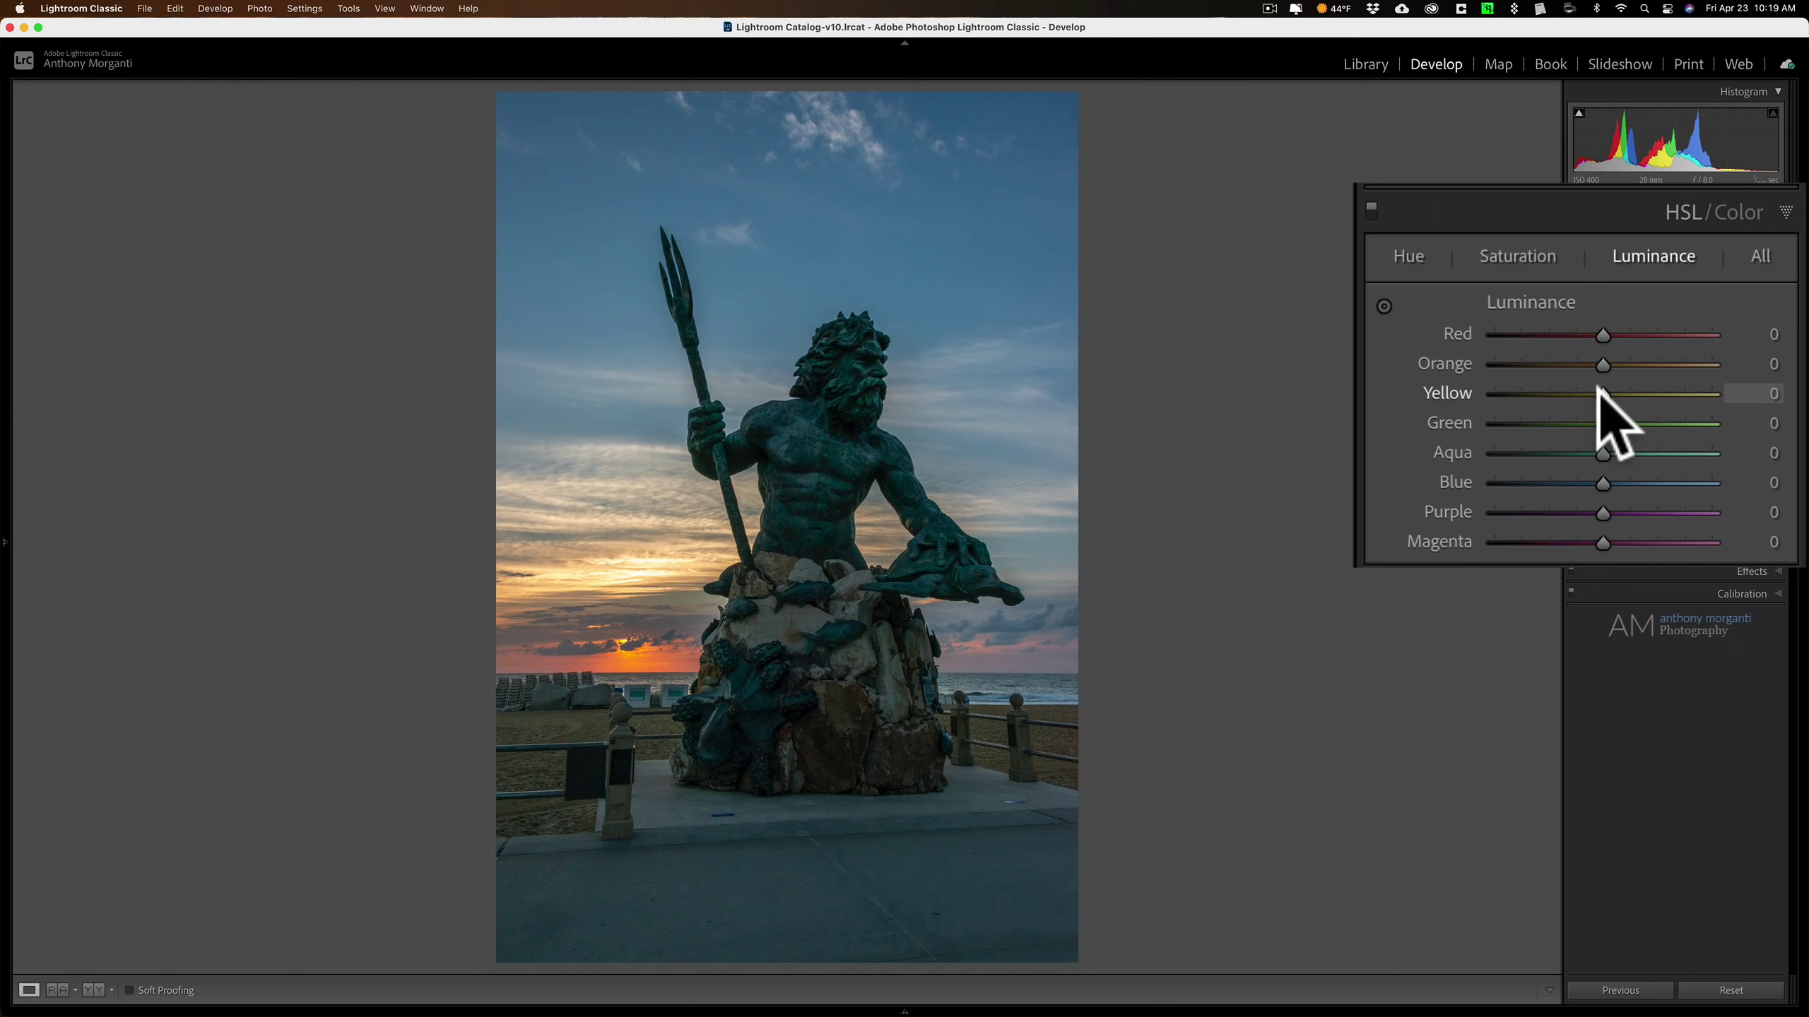
mouse_move(1597, 388)
left_mouse_down()
mouse_move(1574, 392)
mouse_move(1620, 361)
left_mouse_up()
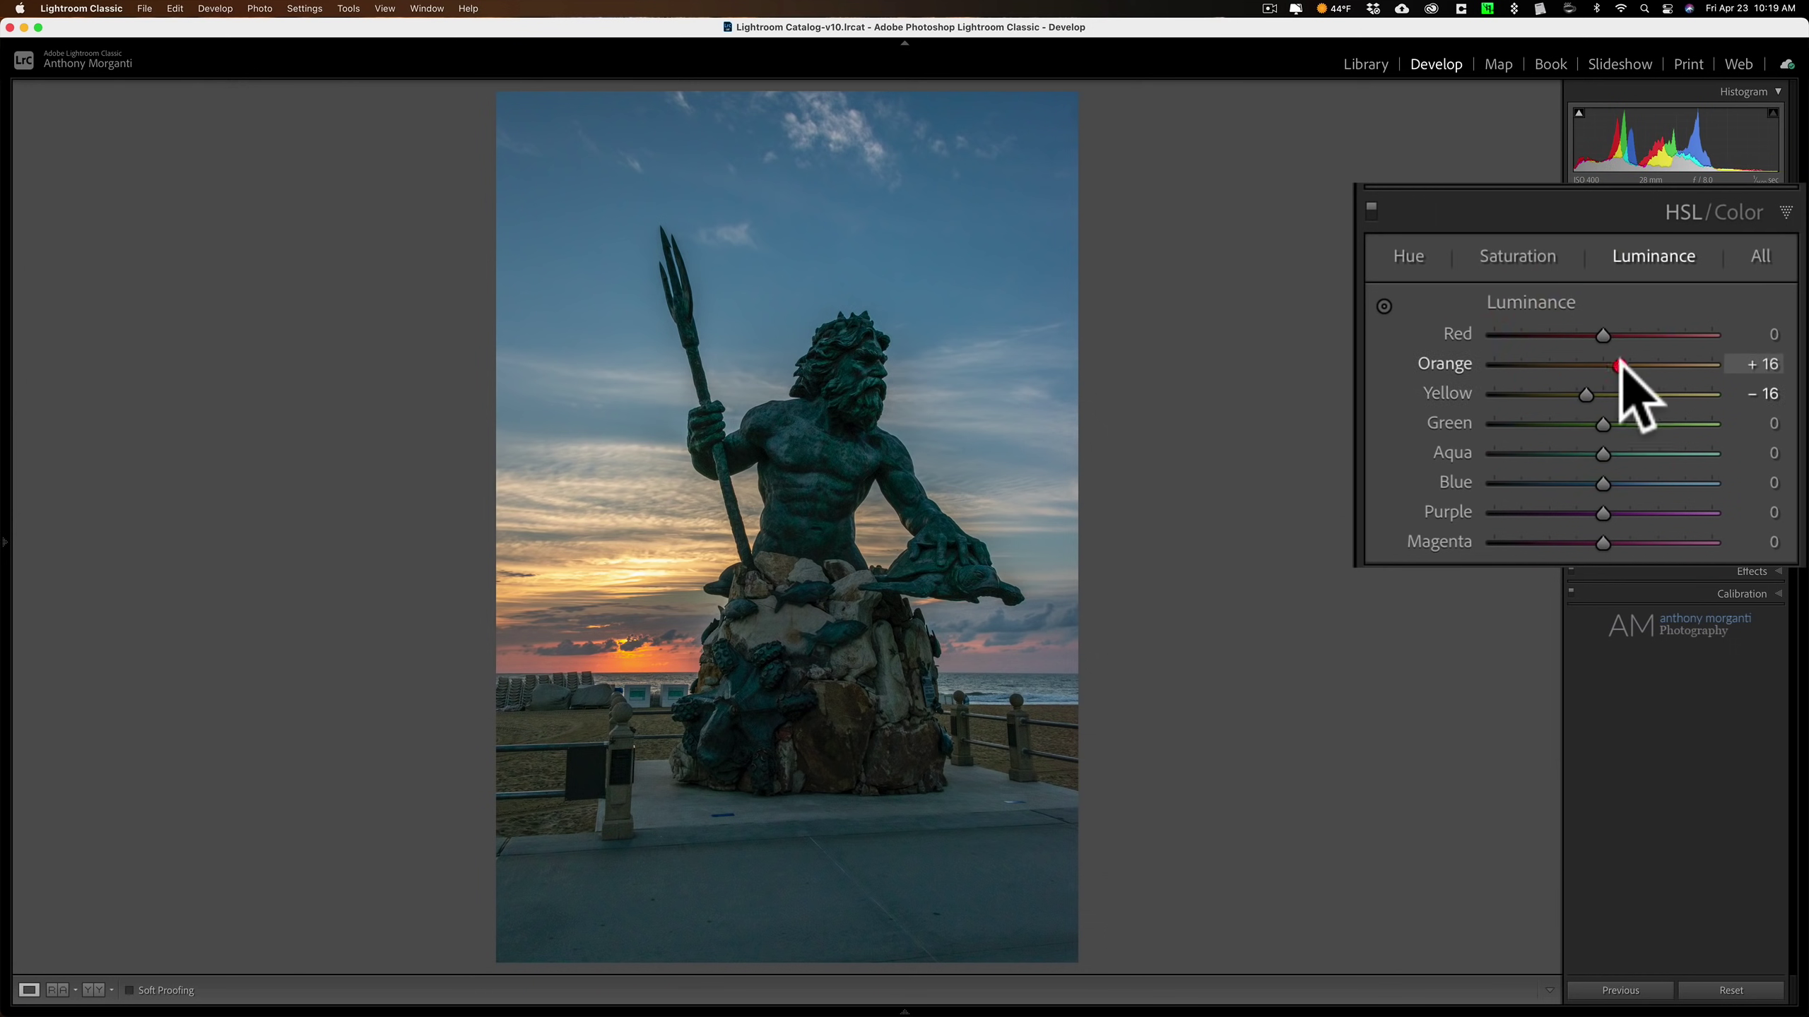
left_click_drag(1606, 470, 1578, 482)
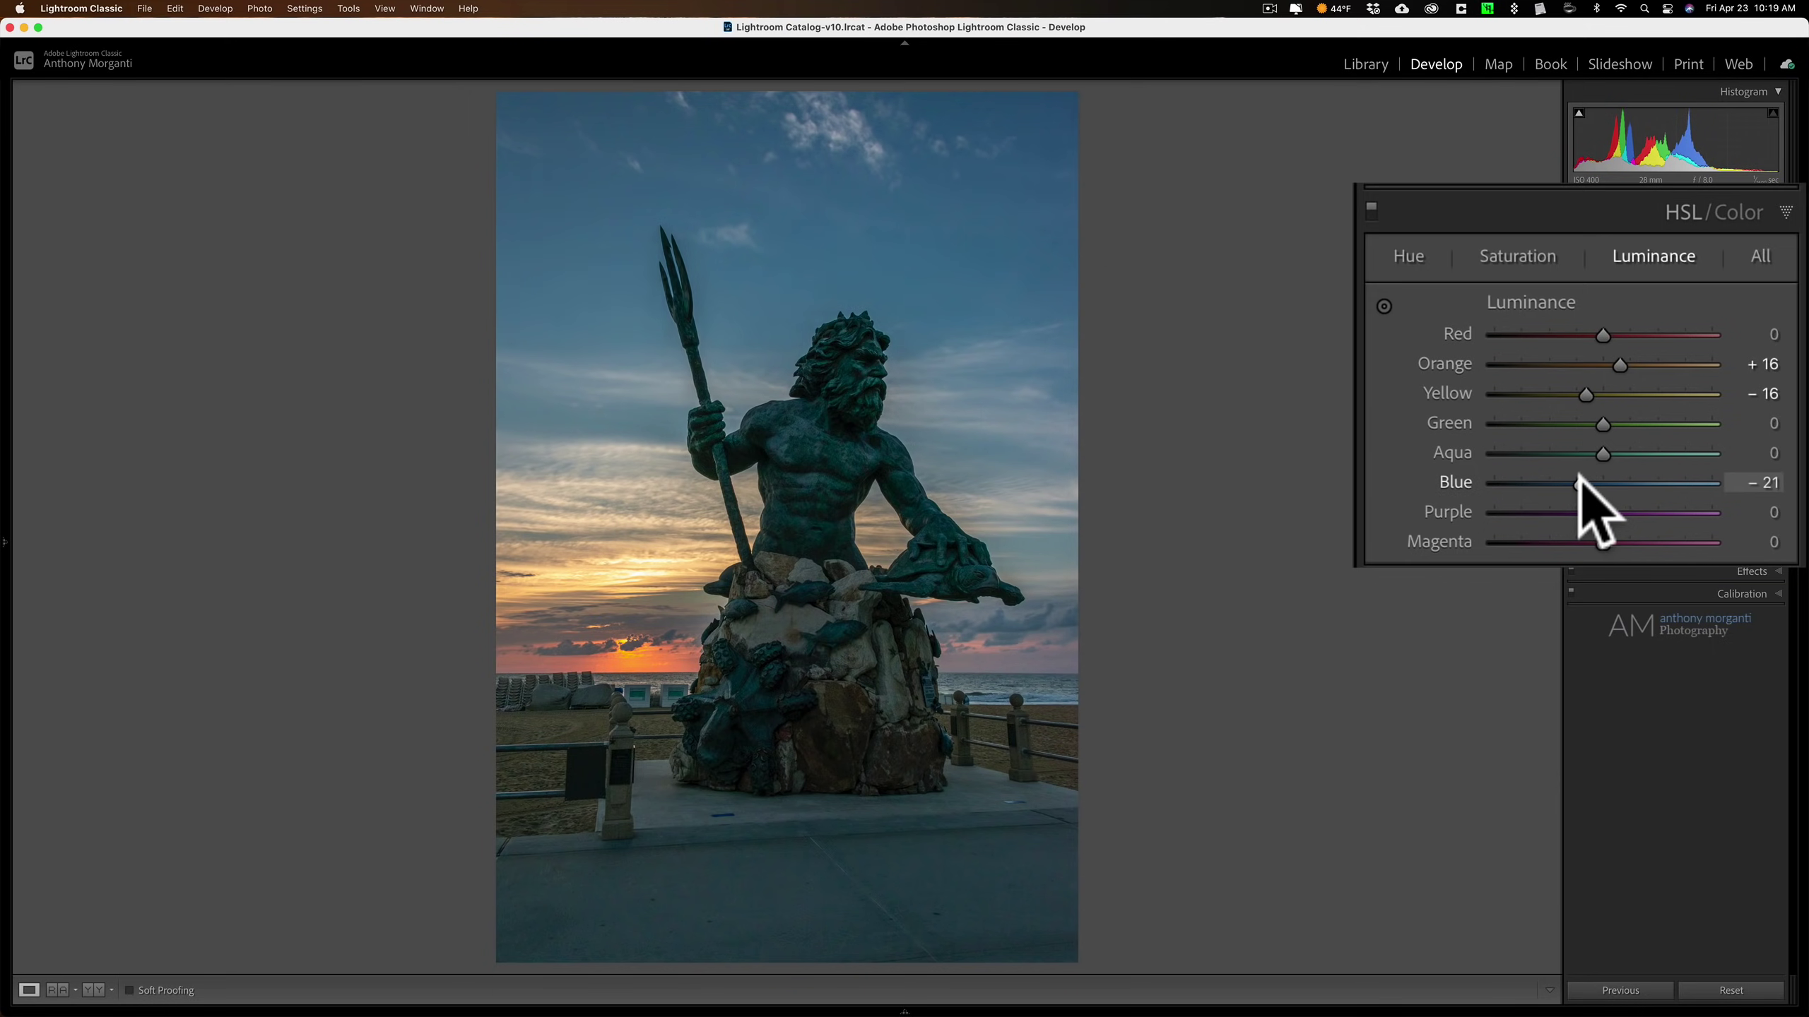
- Set Texture to +7 and Clarity to +12 in the Basic panel
left_click(1776, 293)
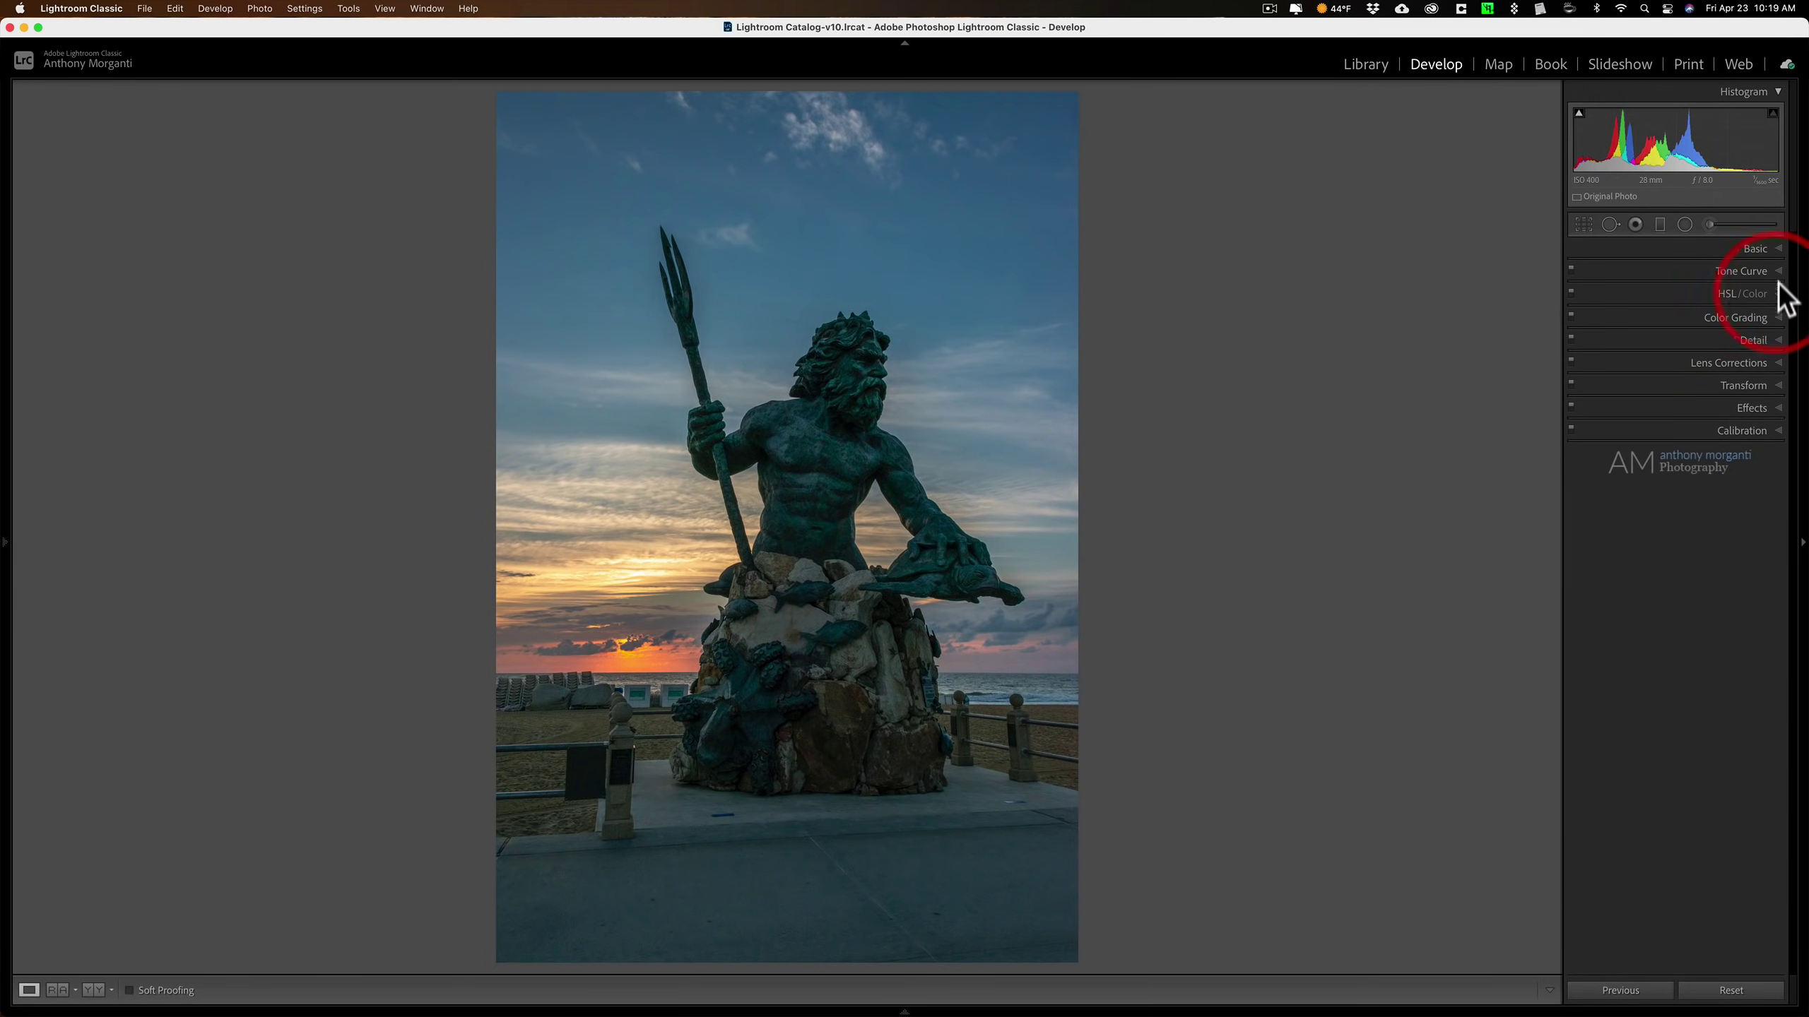
left_click(1779, 251)
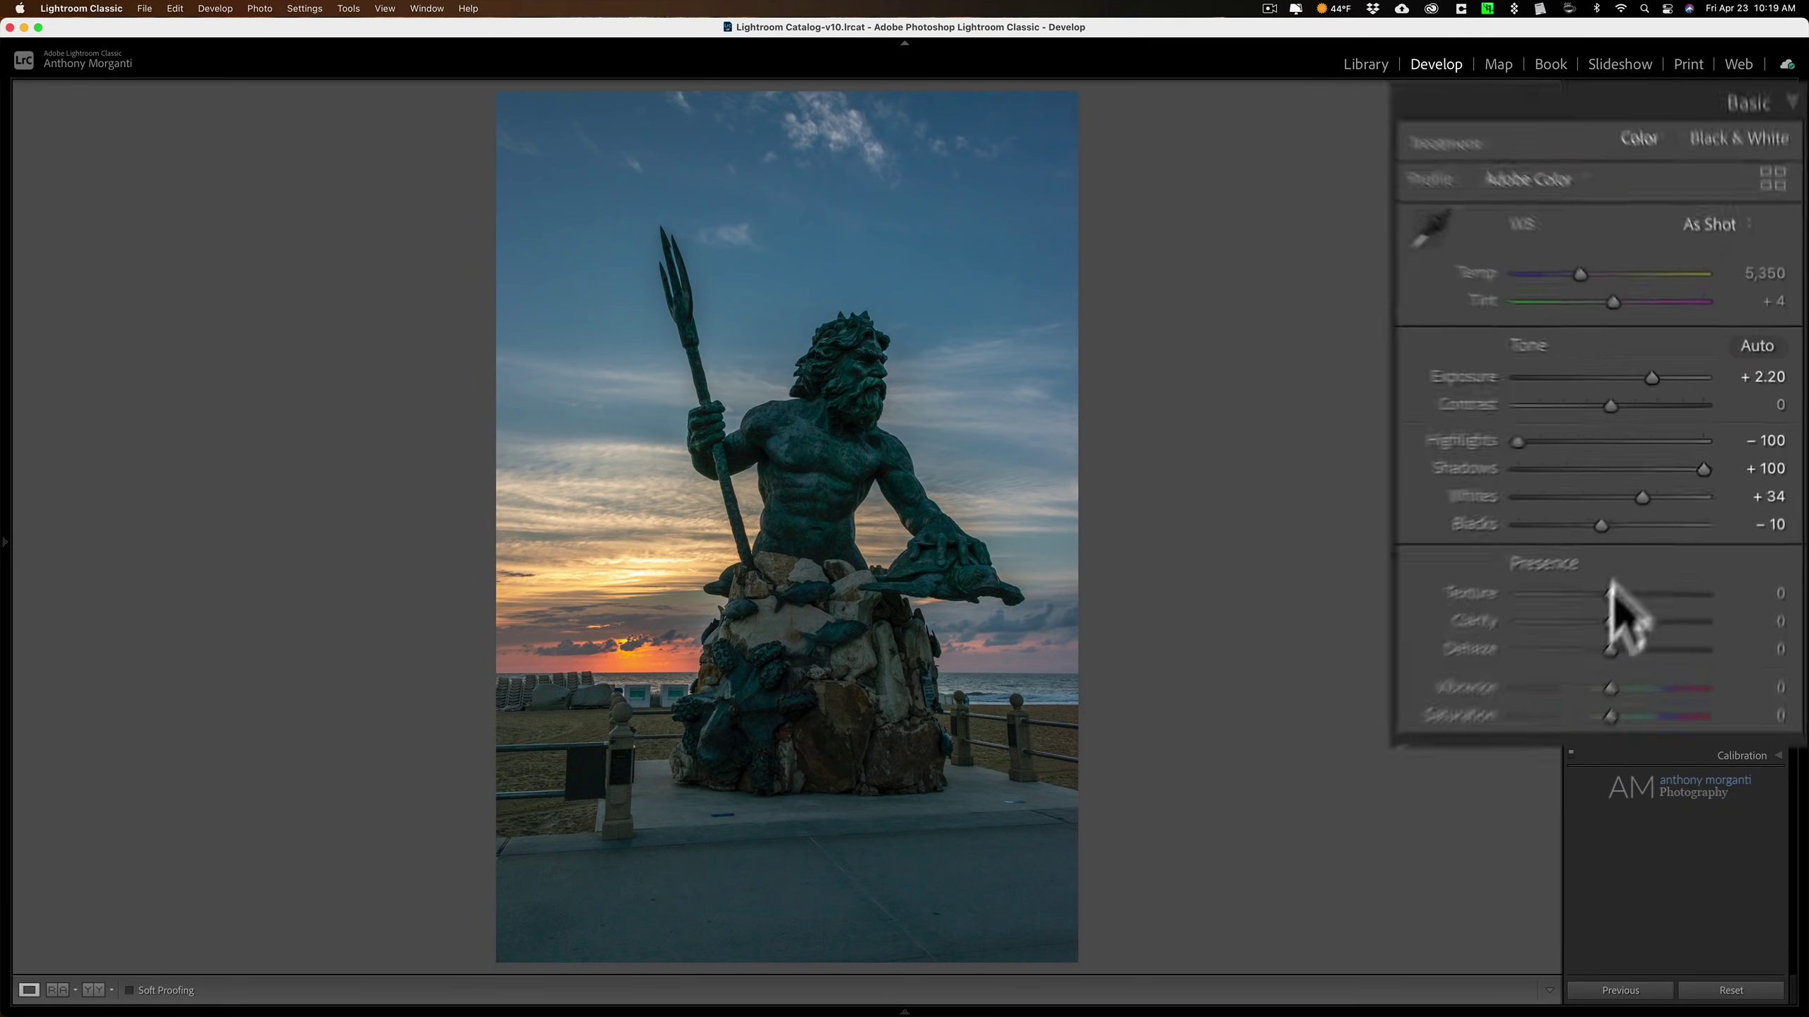
left_click_drag(1682, 508, 1684, 508)
left_click_drag(1602, 598, 1611, 633)
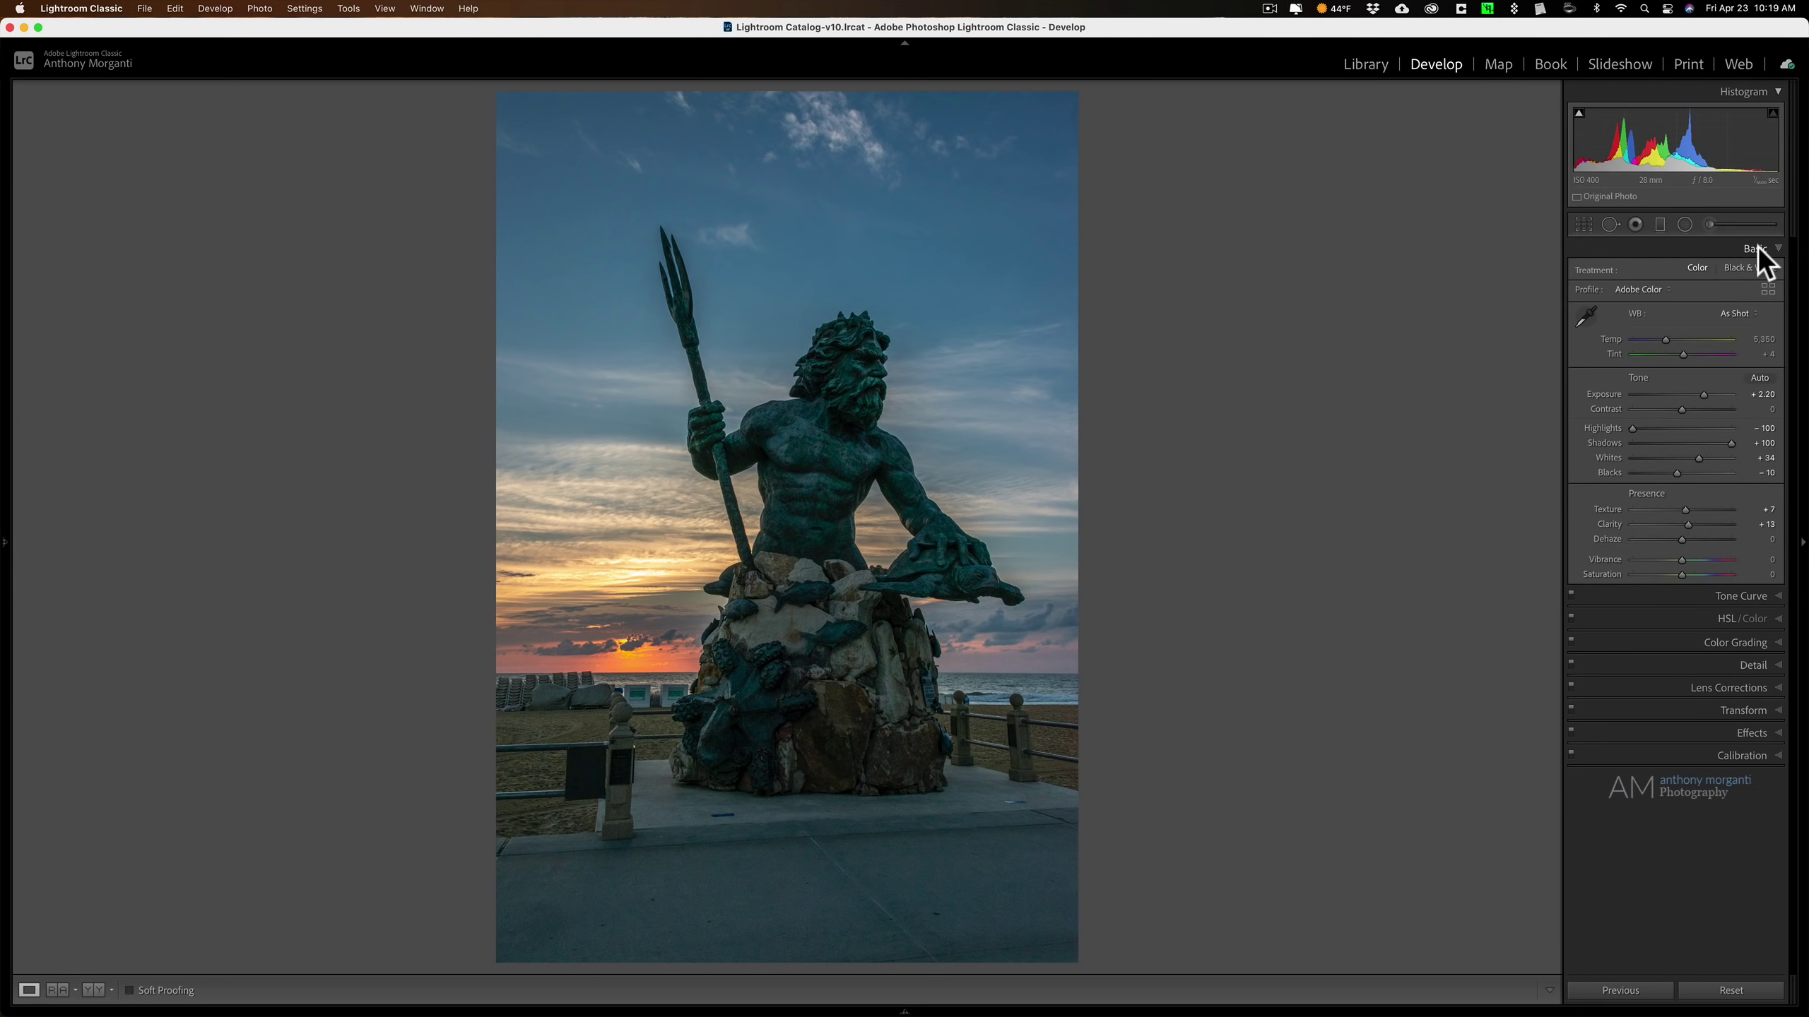
left_click(1757, 249)
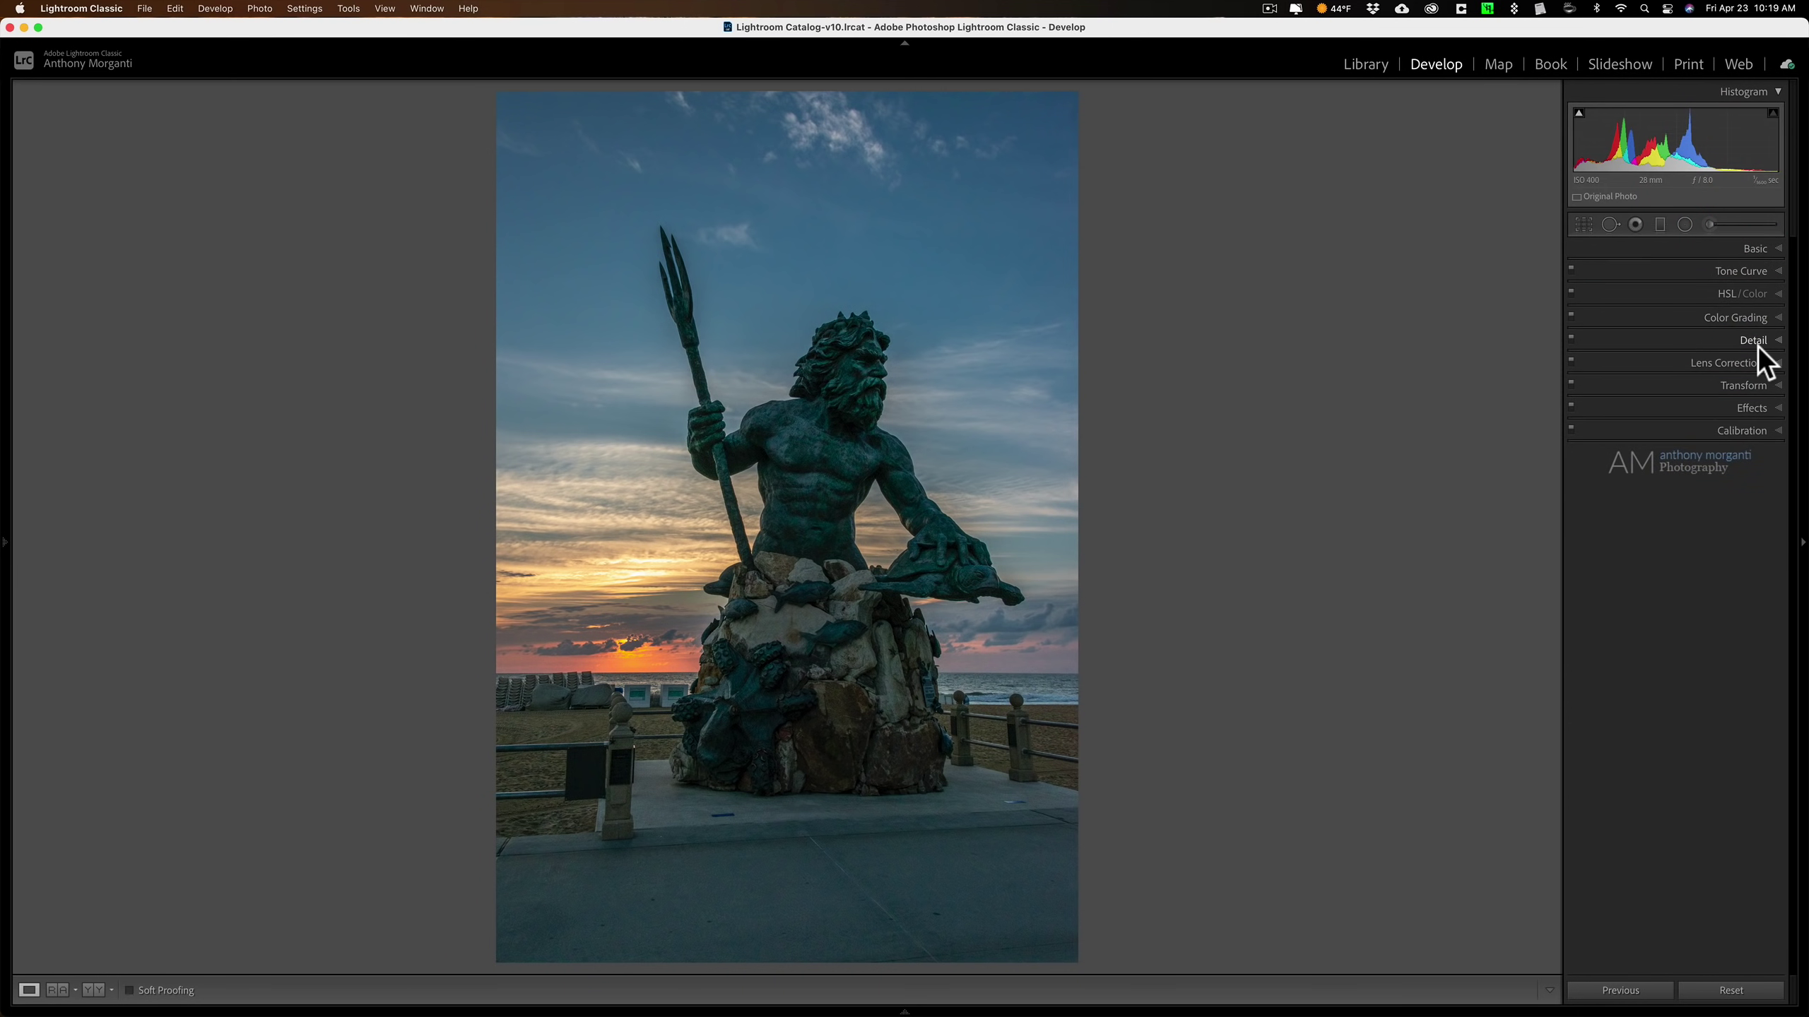
- Set Luminance noise reduction to 59 while checking the sky at 1:1 zoom
left_click(1757, 345)
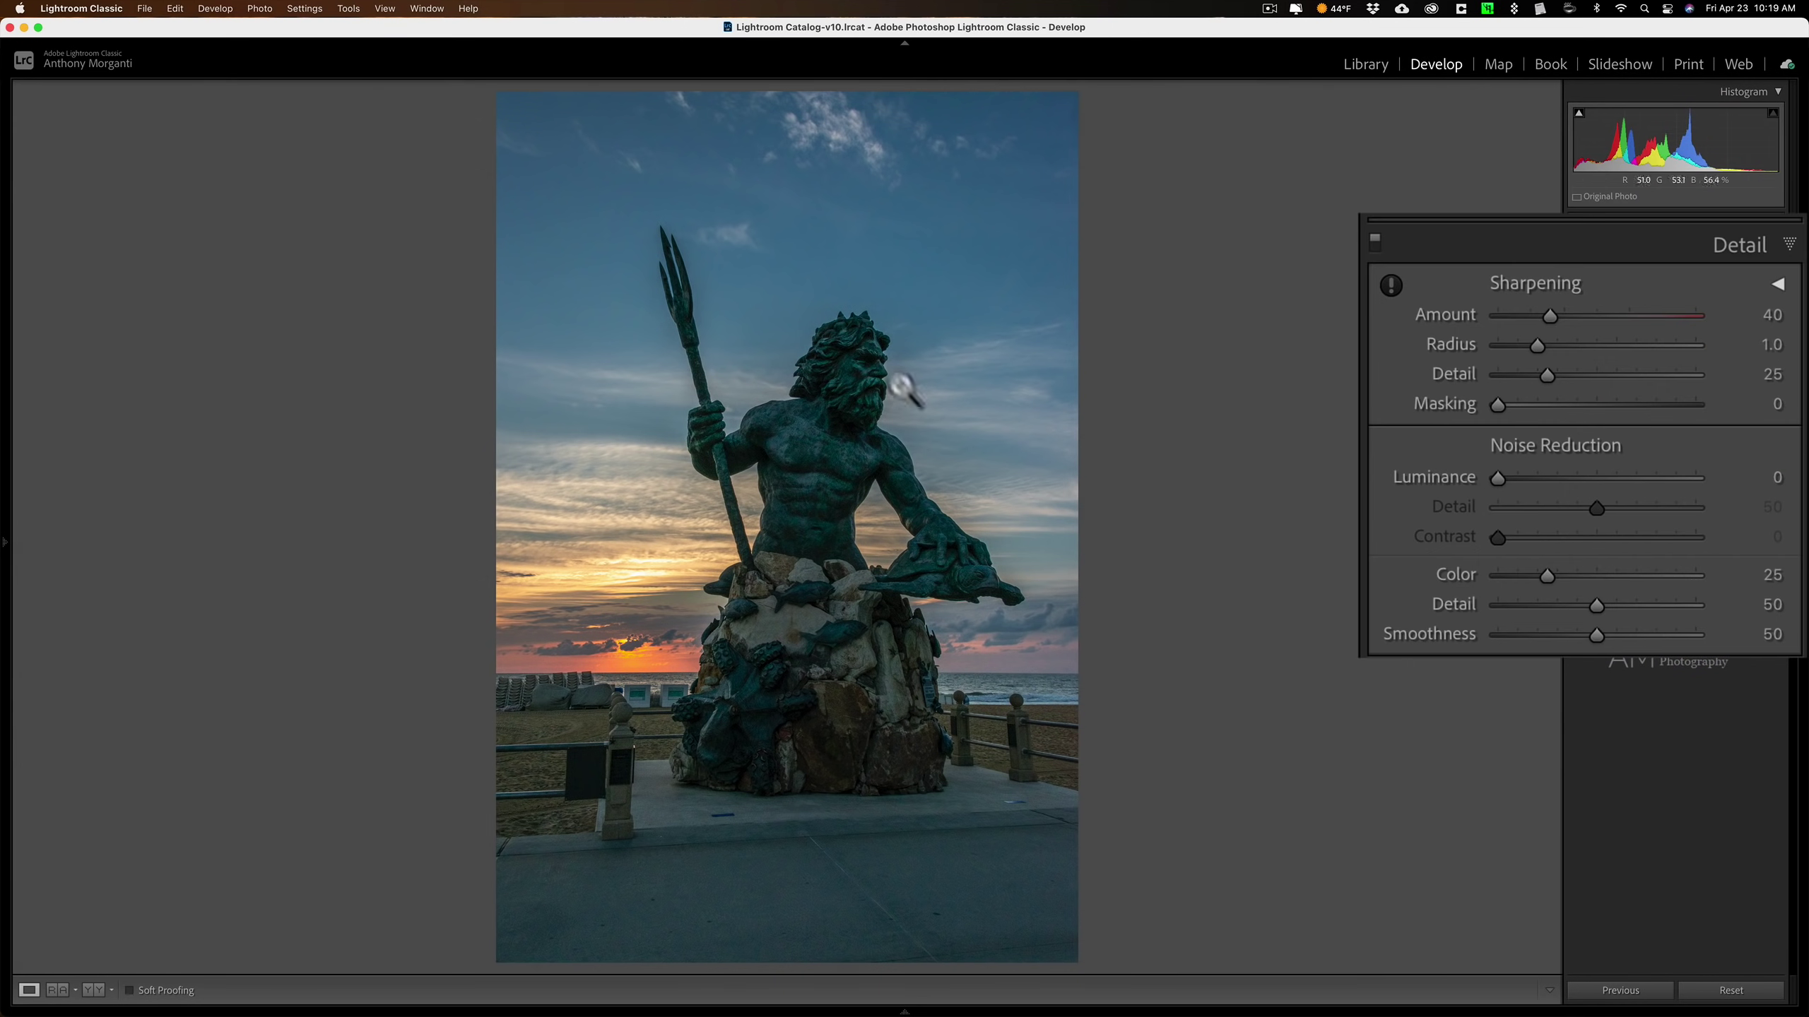
left_click(836, 289)
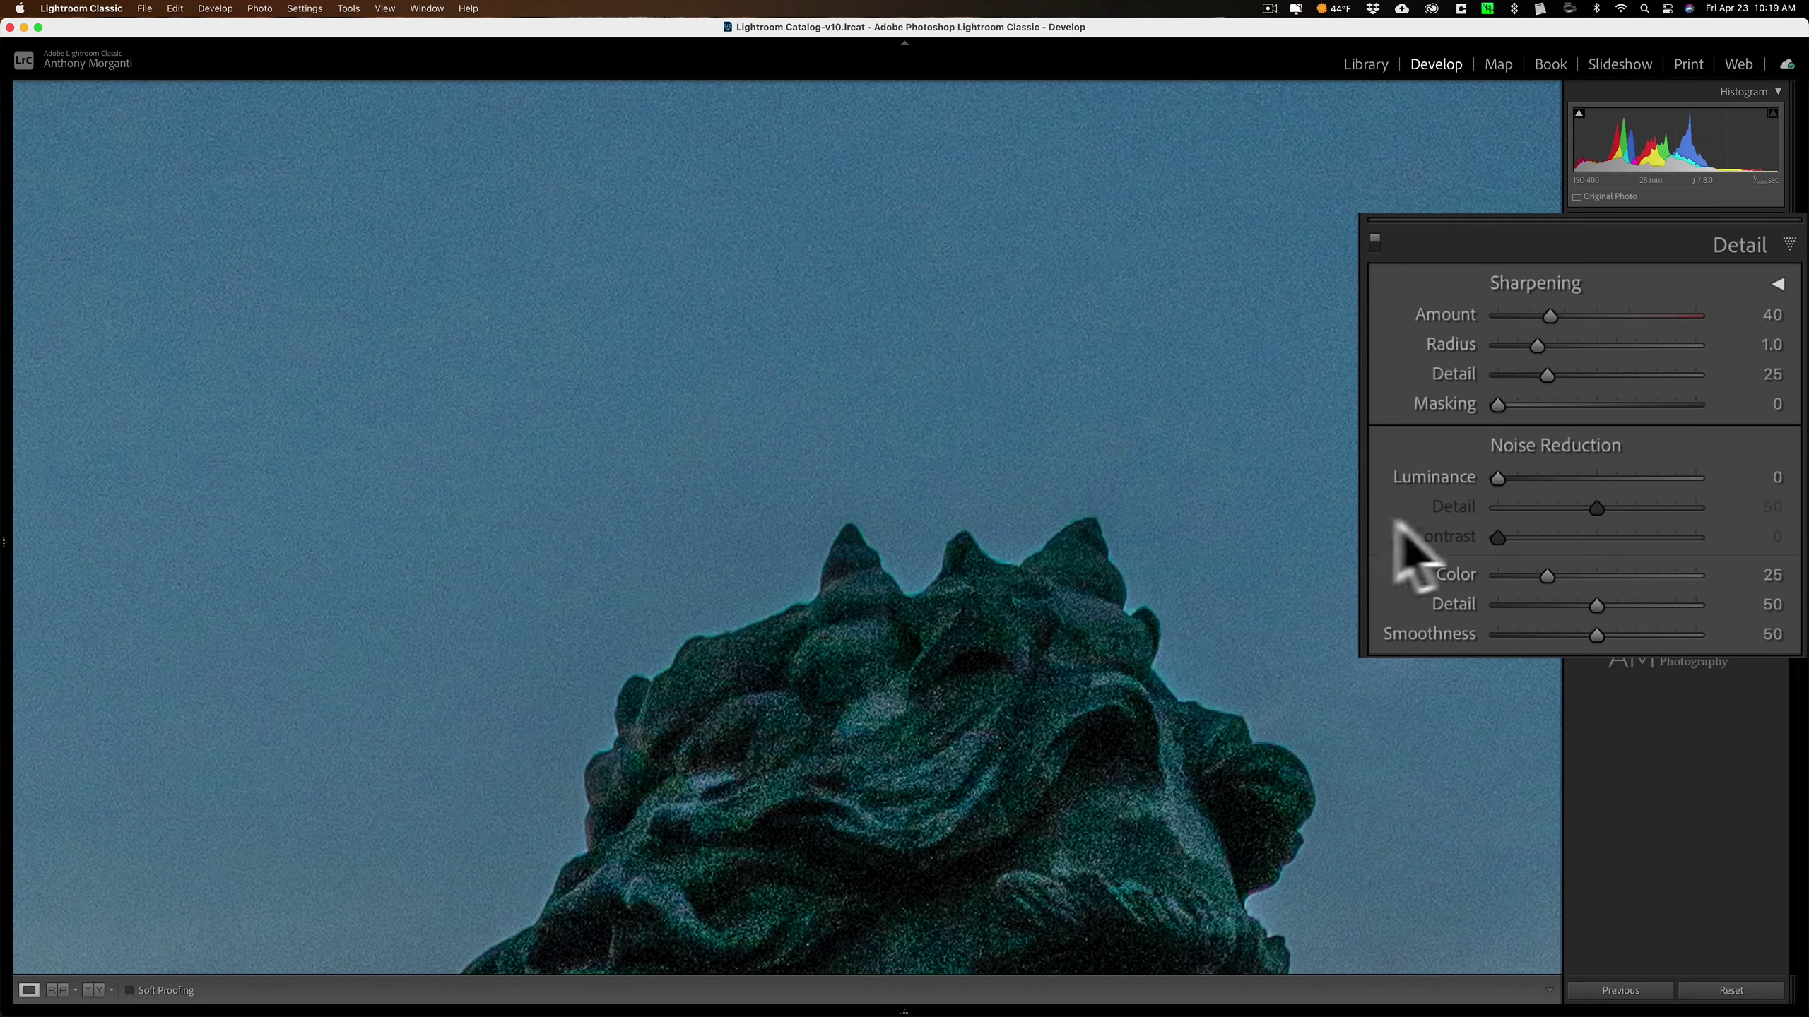
left_click_drag(1499, 477, 1614, 476)
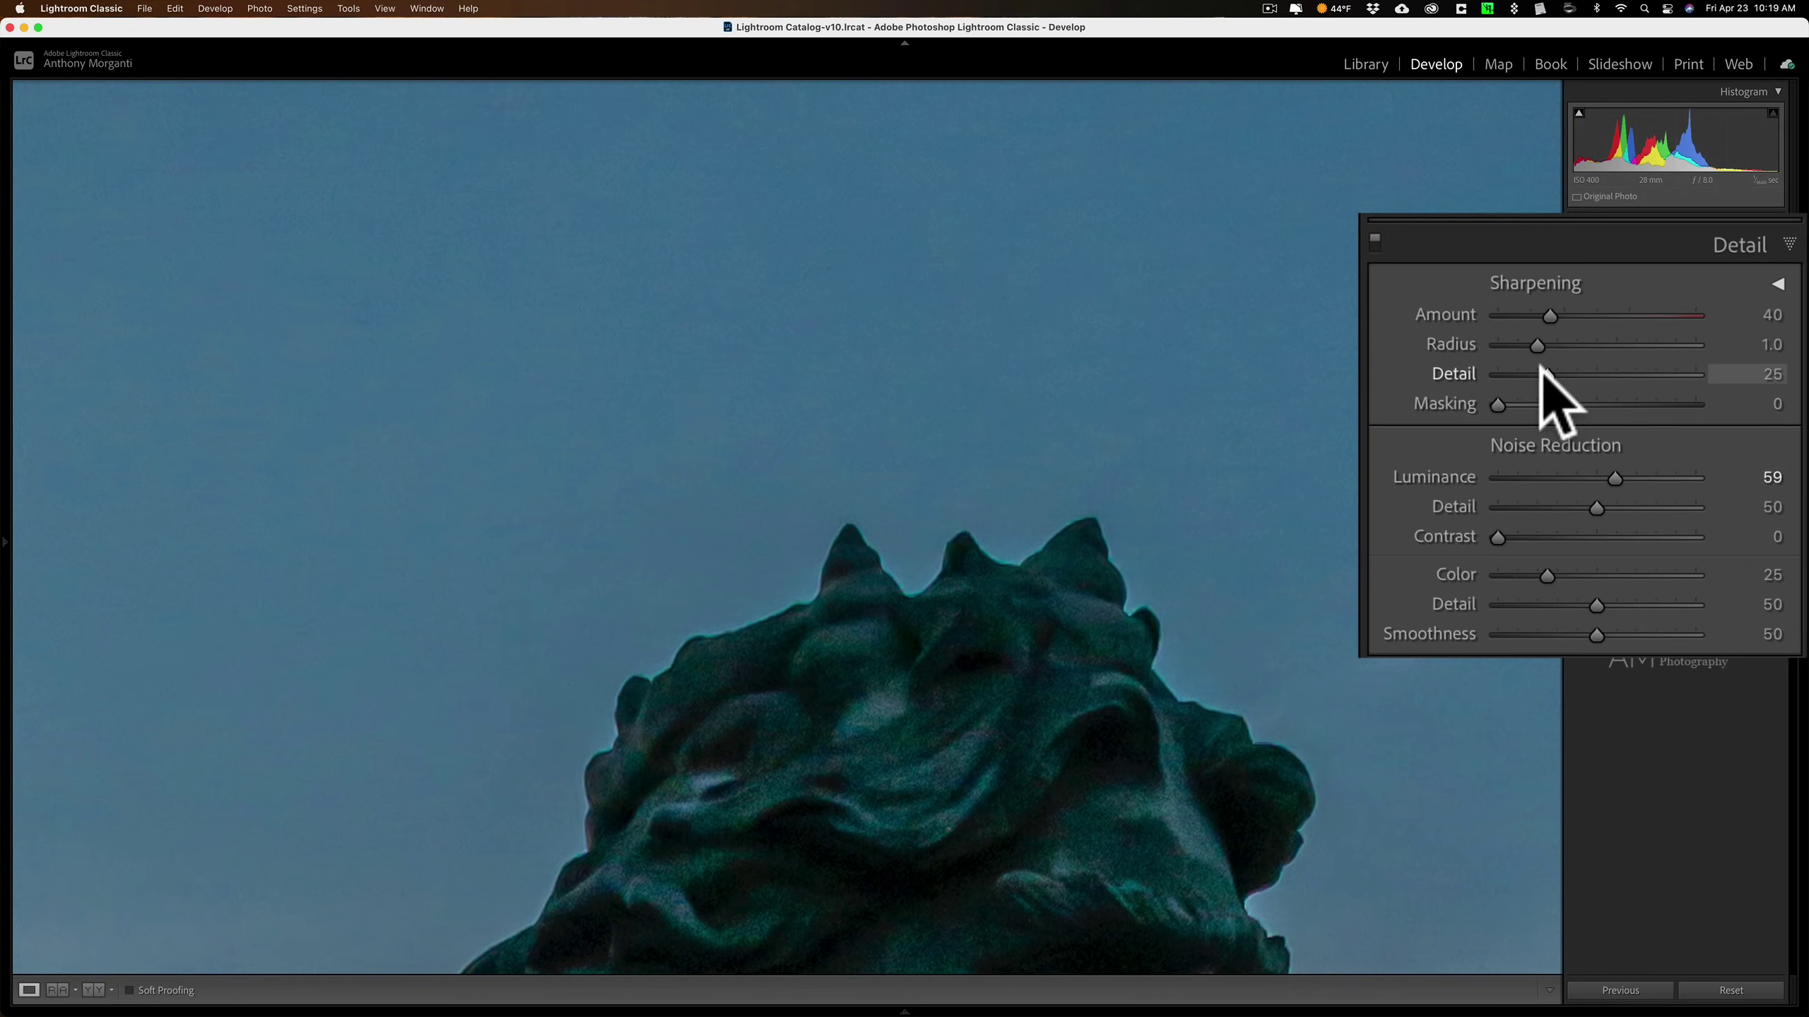
left_click(1243, 331)
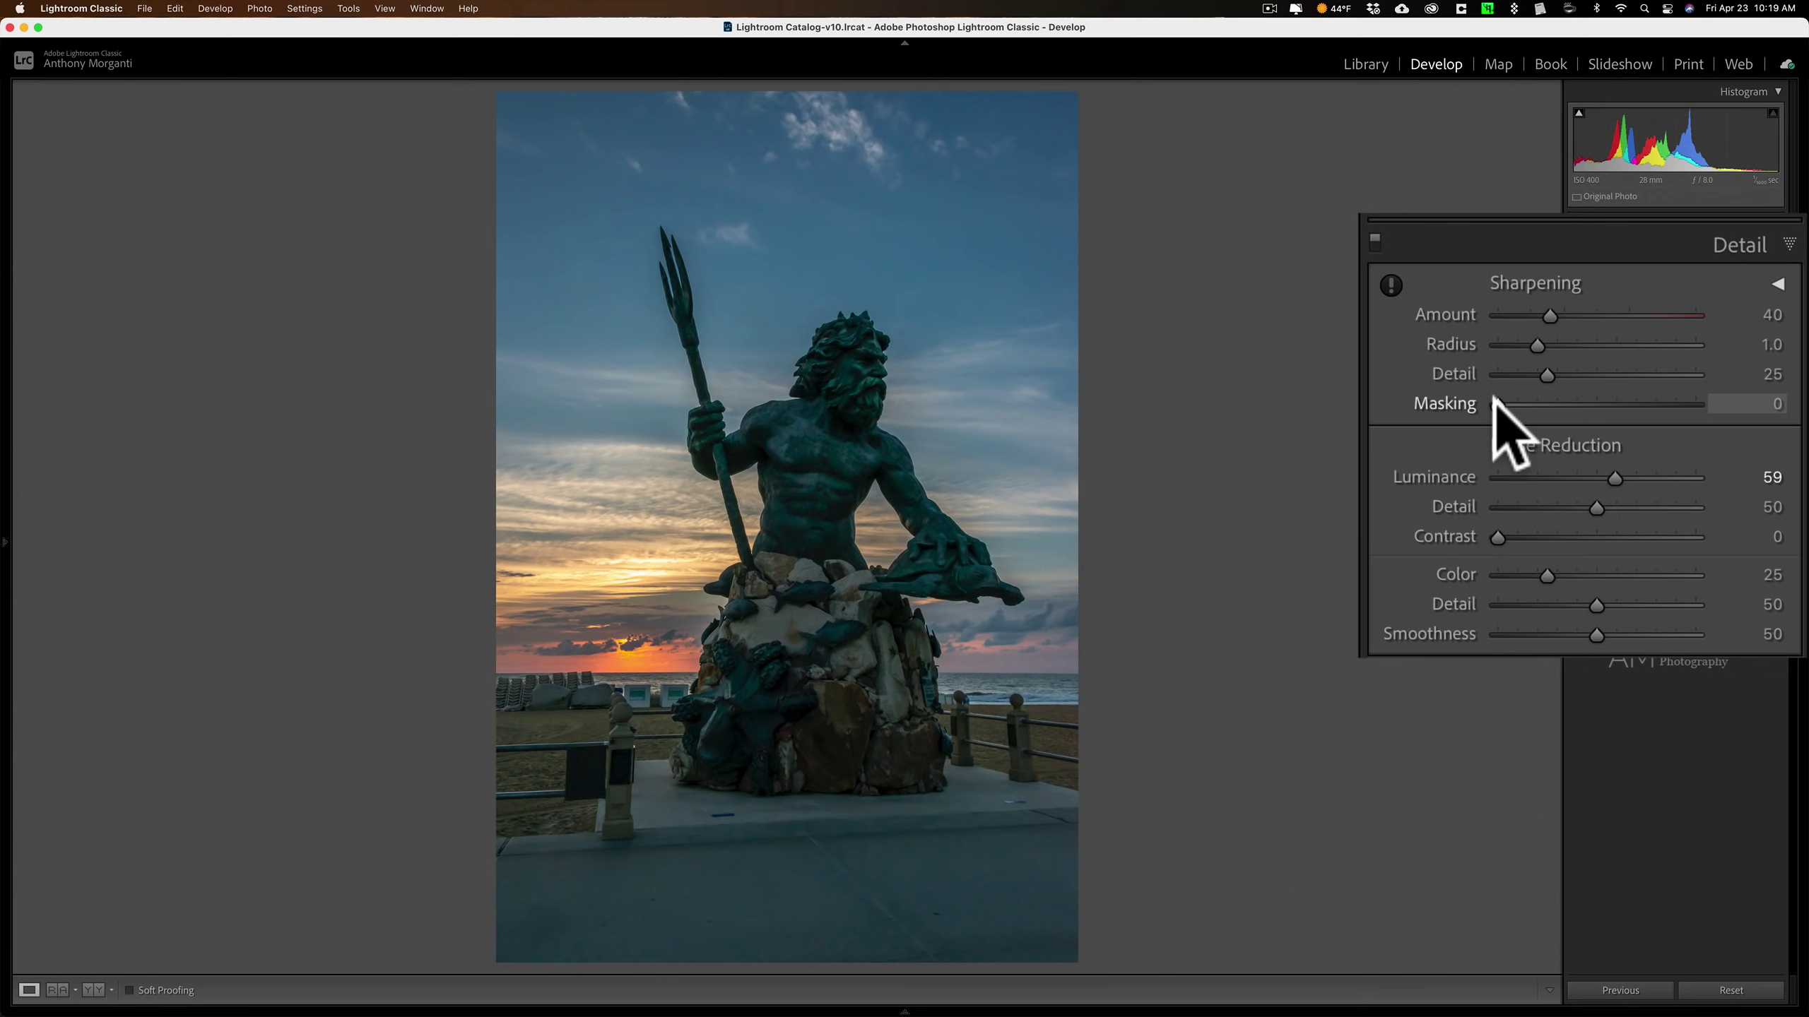
- Set Sharpening Masking to 30 while previewing the grayscale edge mask
key("alt")
left_click_drag(1496, 403, 1553, 403)
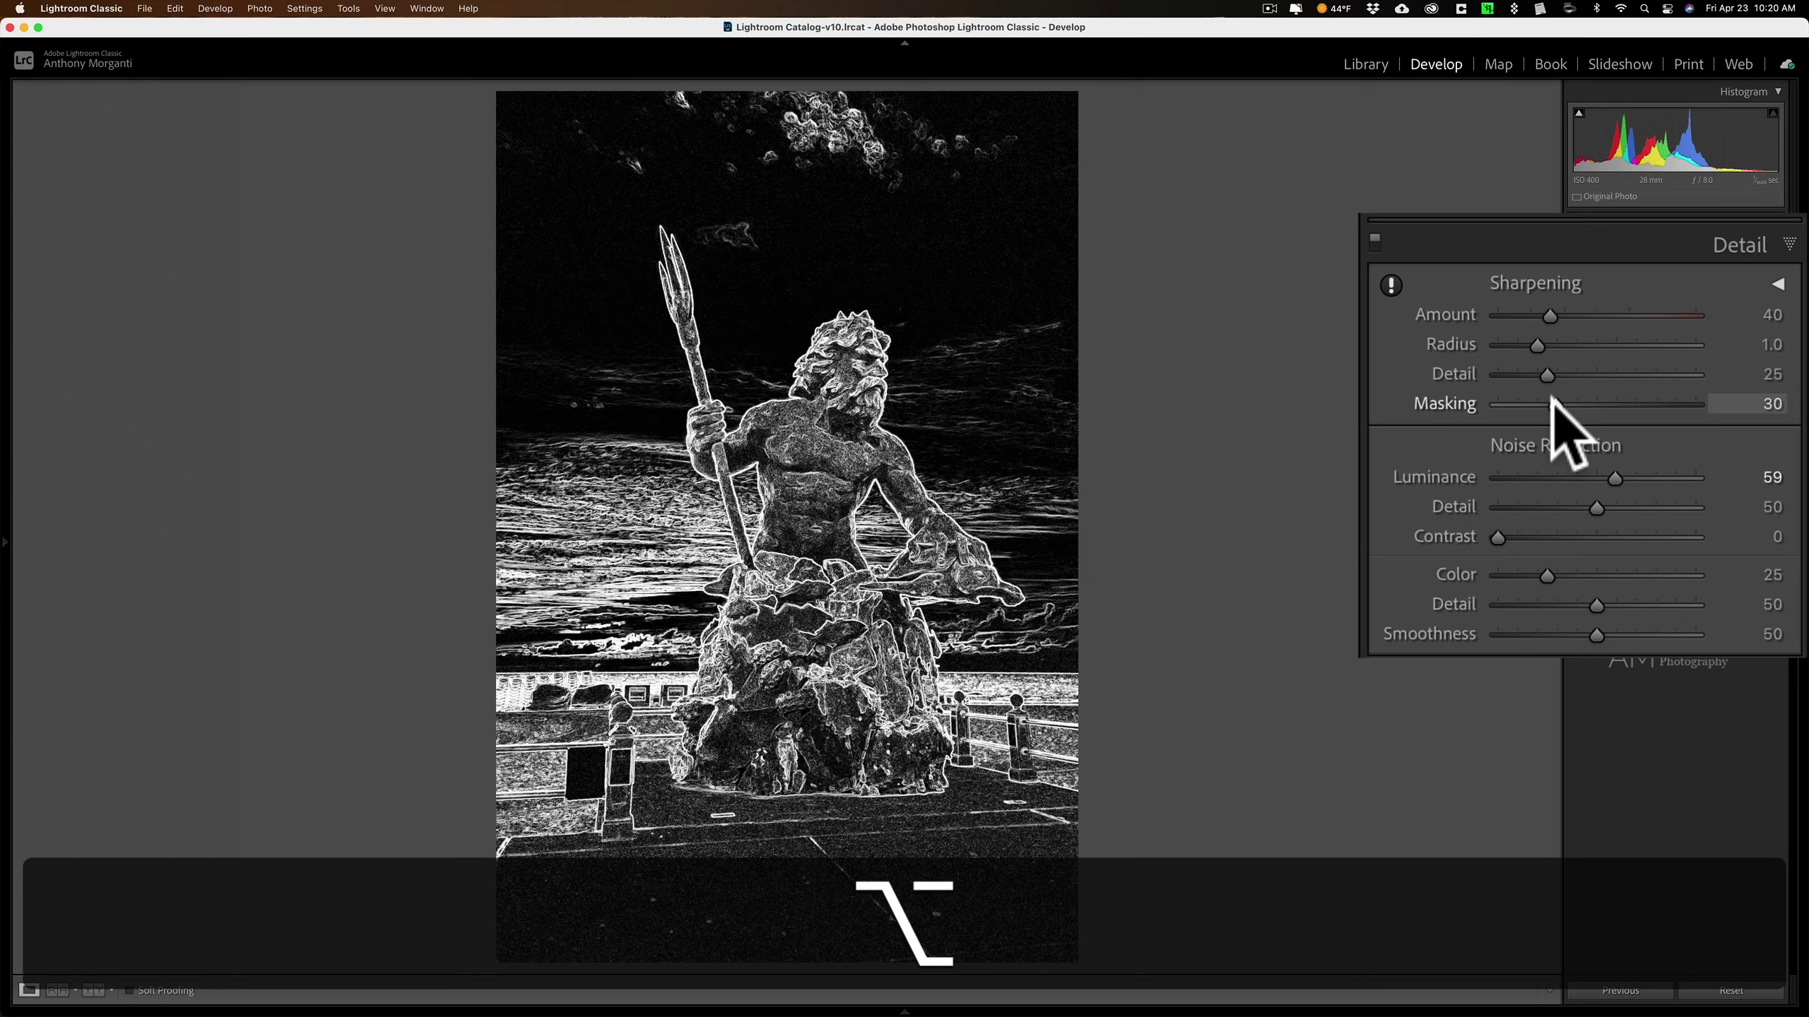
left_click_drag(1553, 403, 1554, 404)
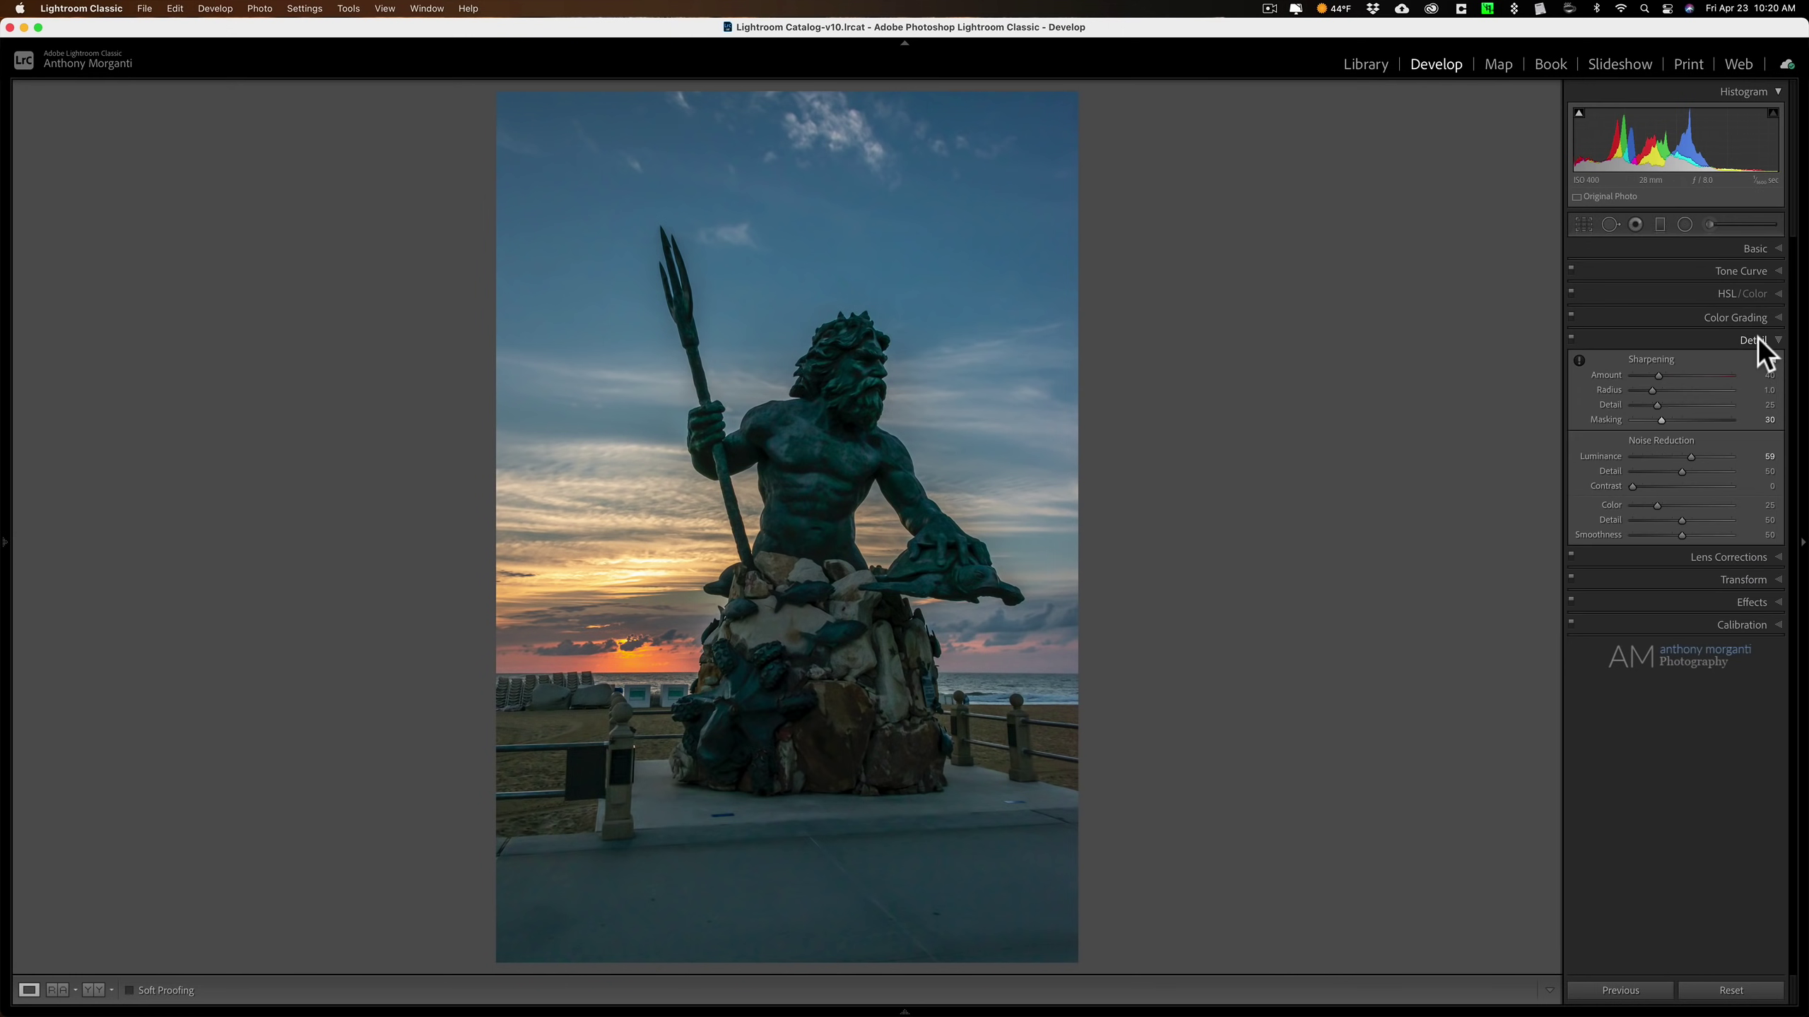
left_click(1758, 340)
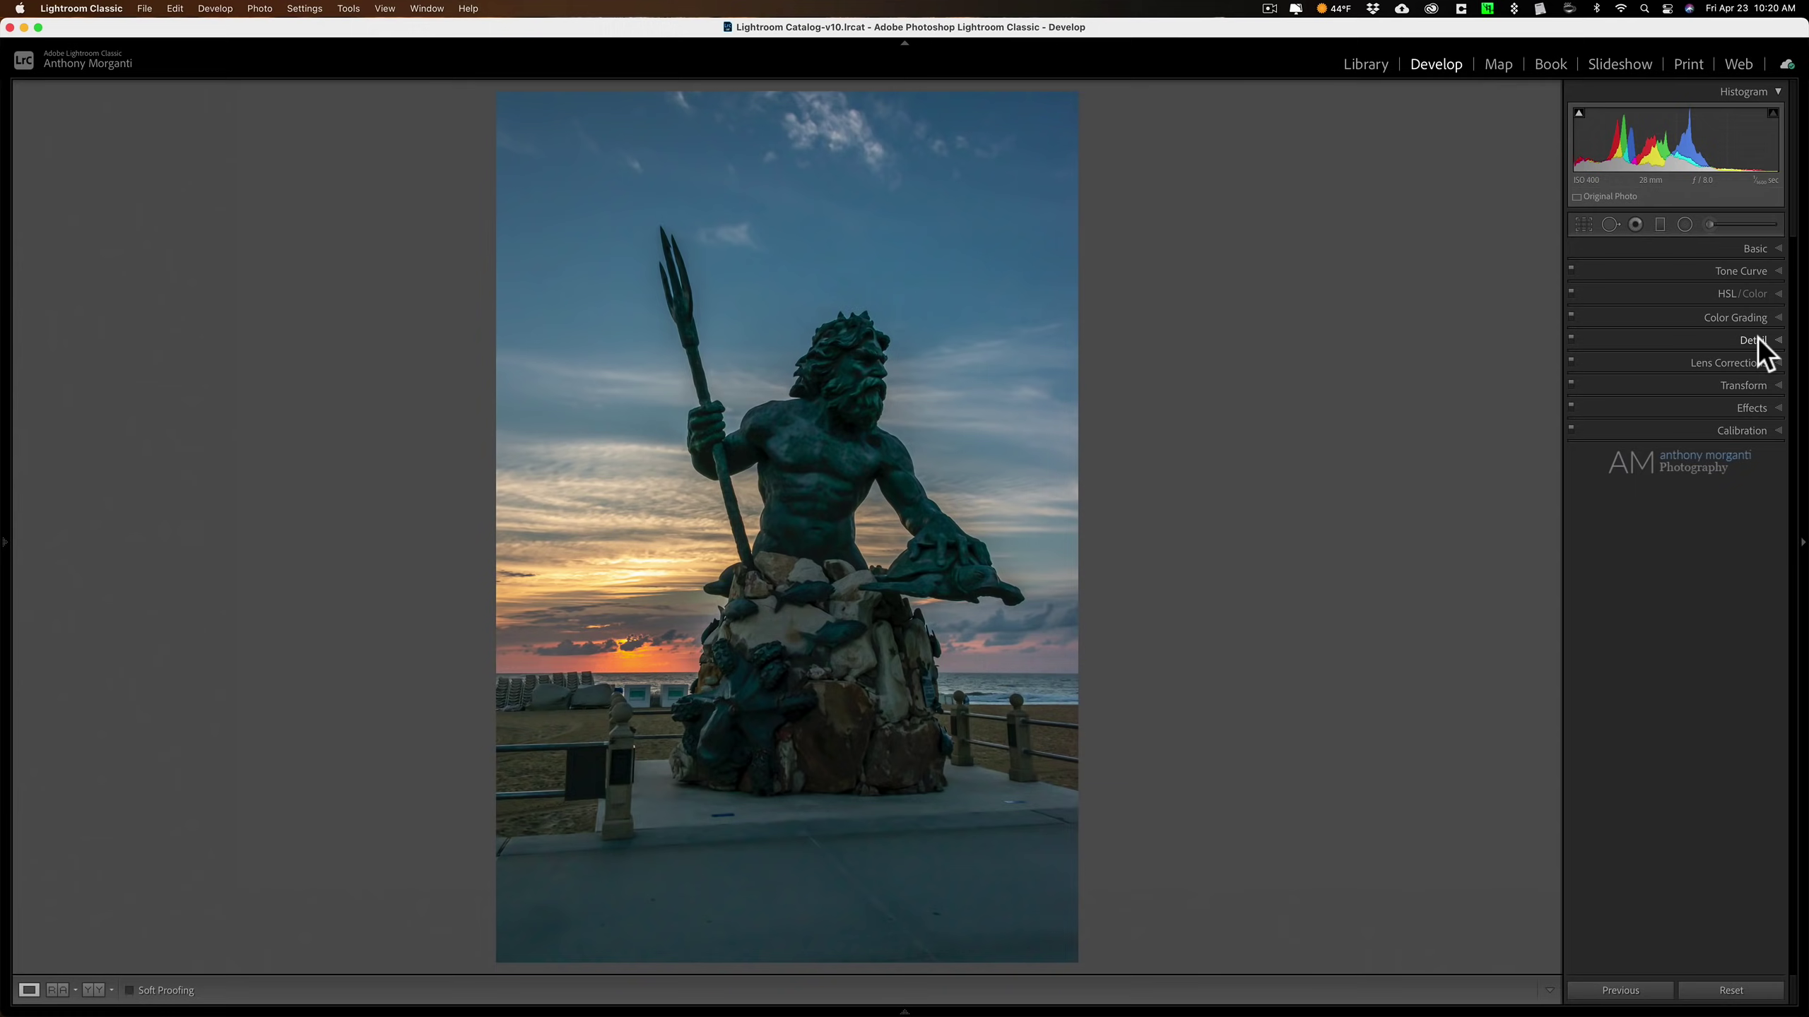
left_click(758, 409)
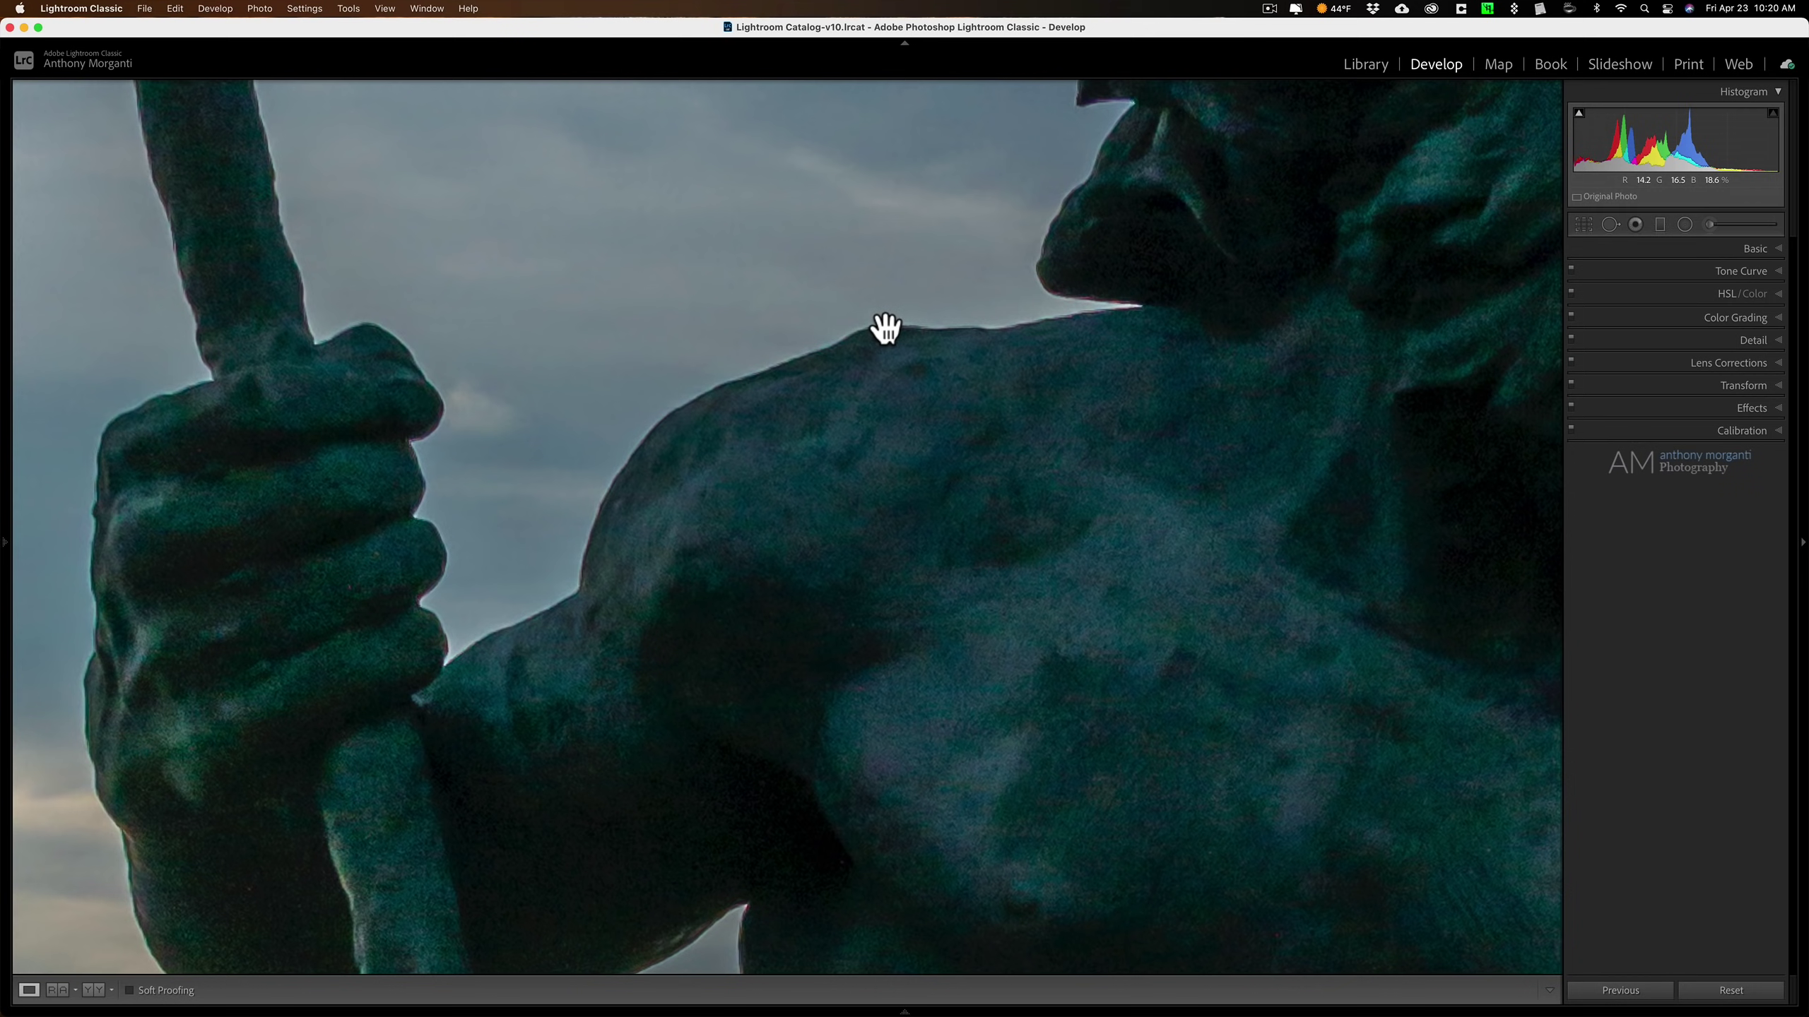
left_click(1743, 363)
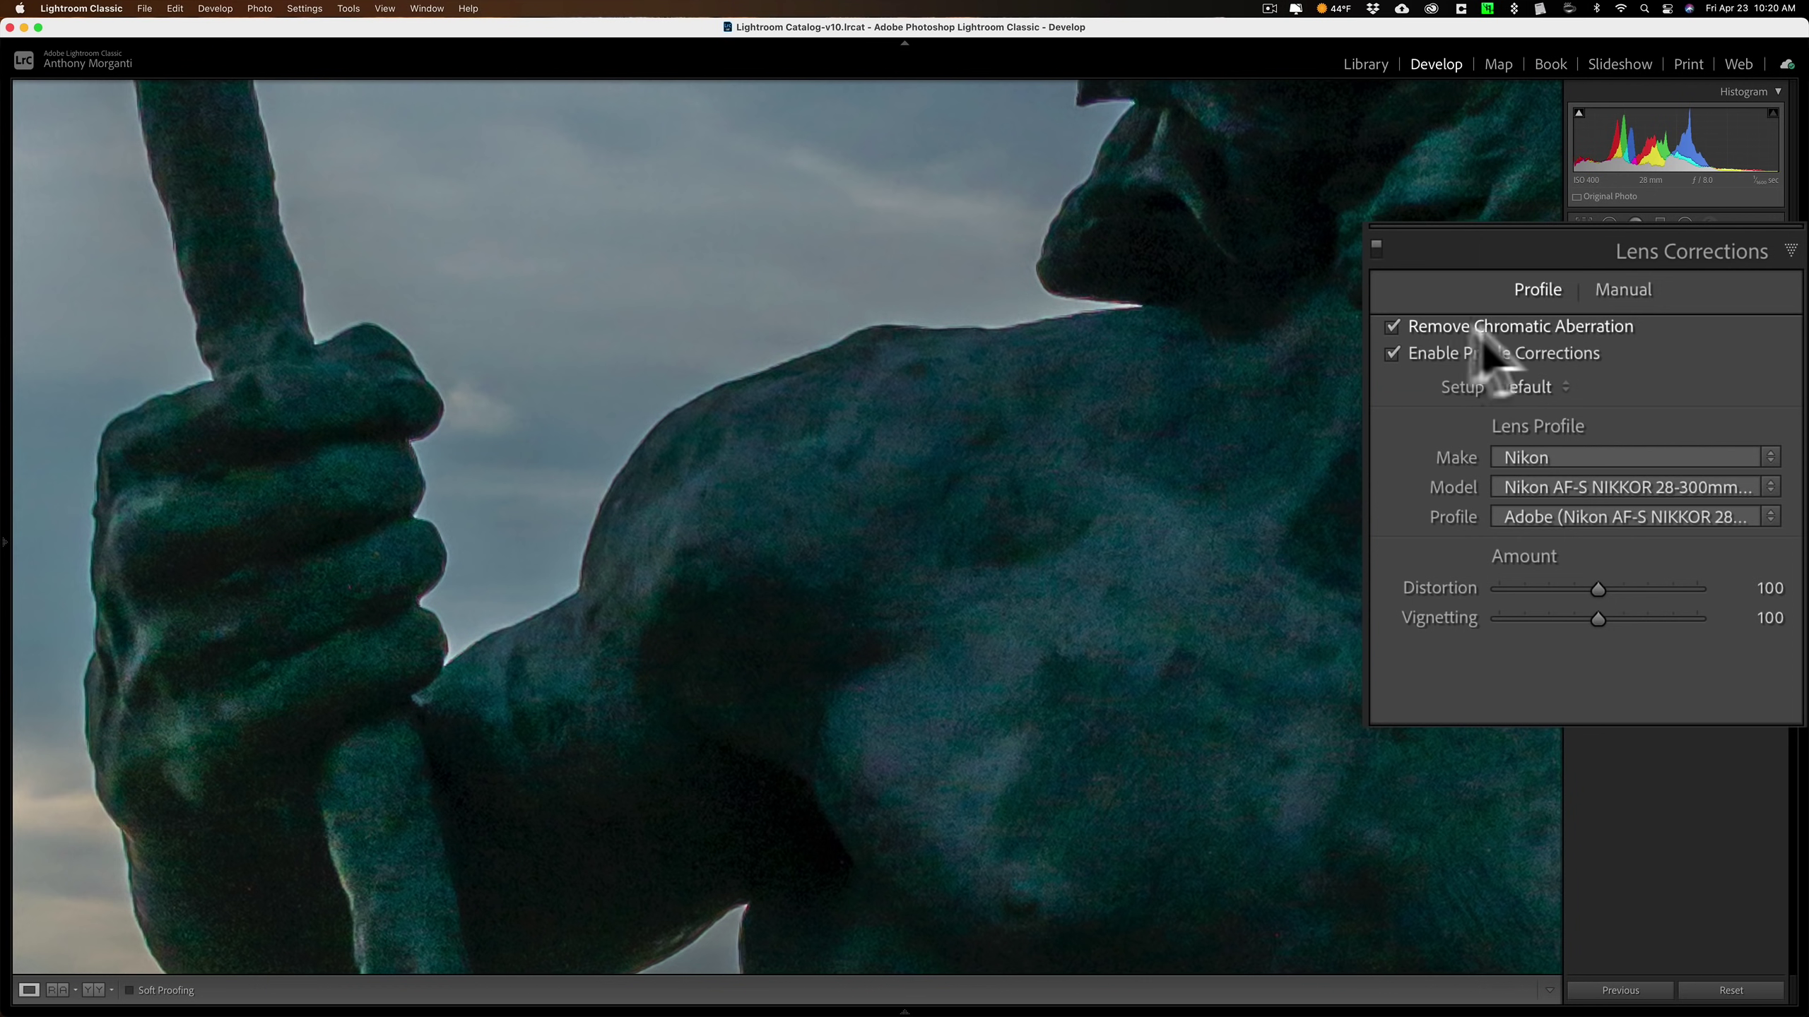
left_click(1617, 287)
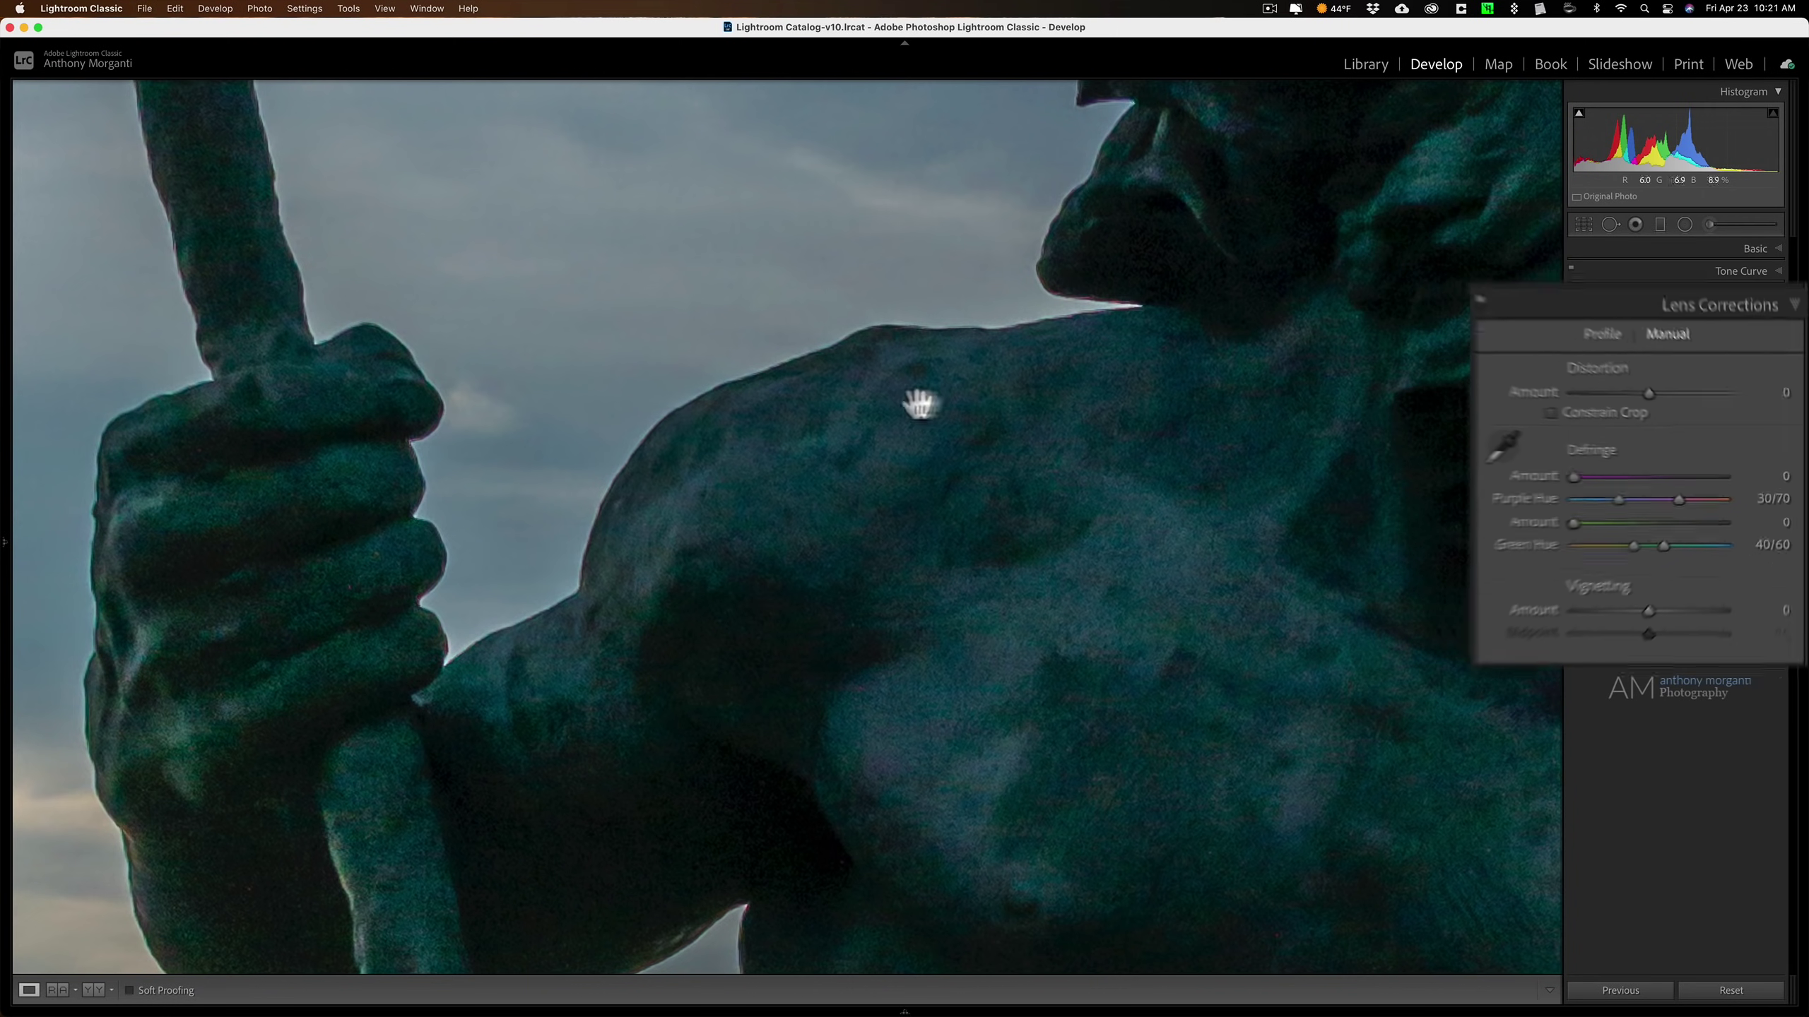
left_click(1763, 363)
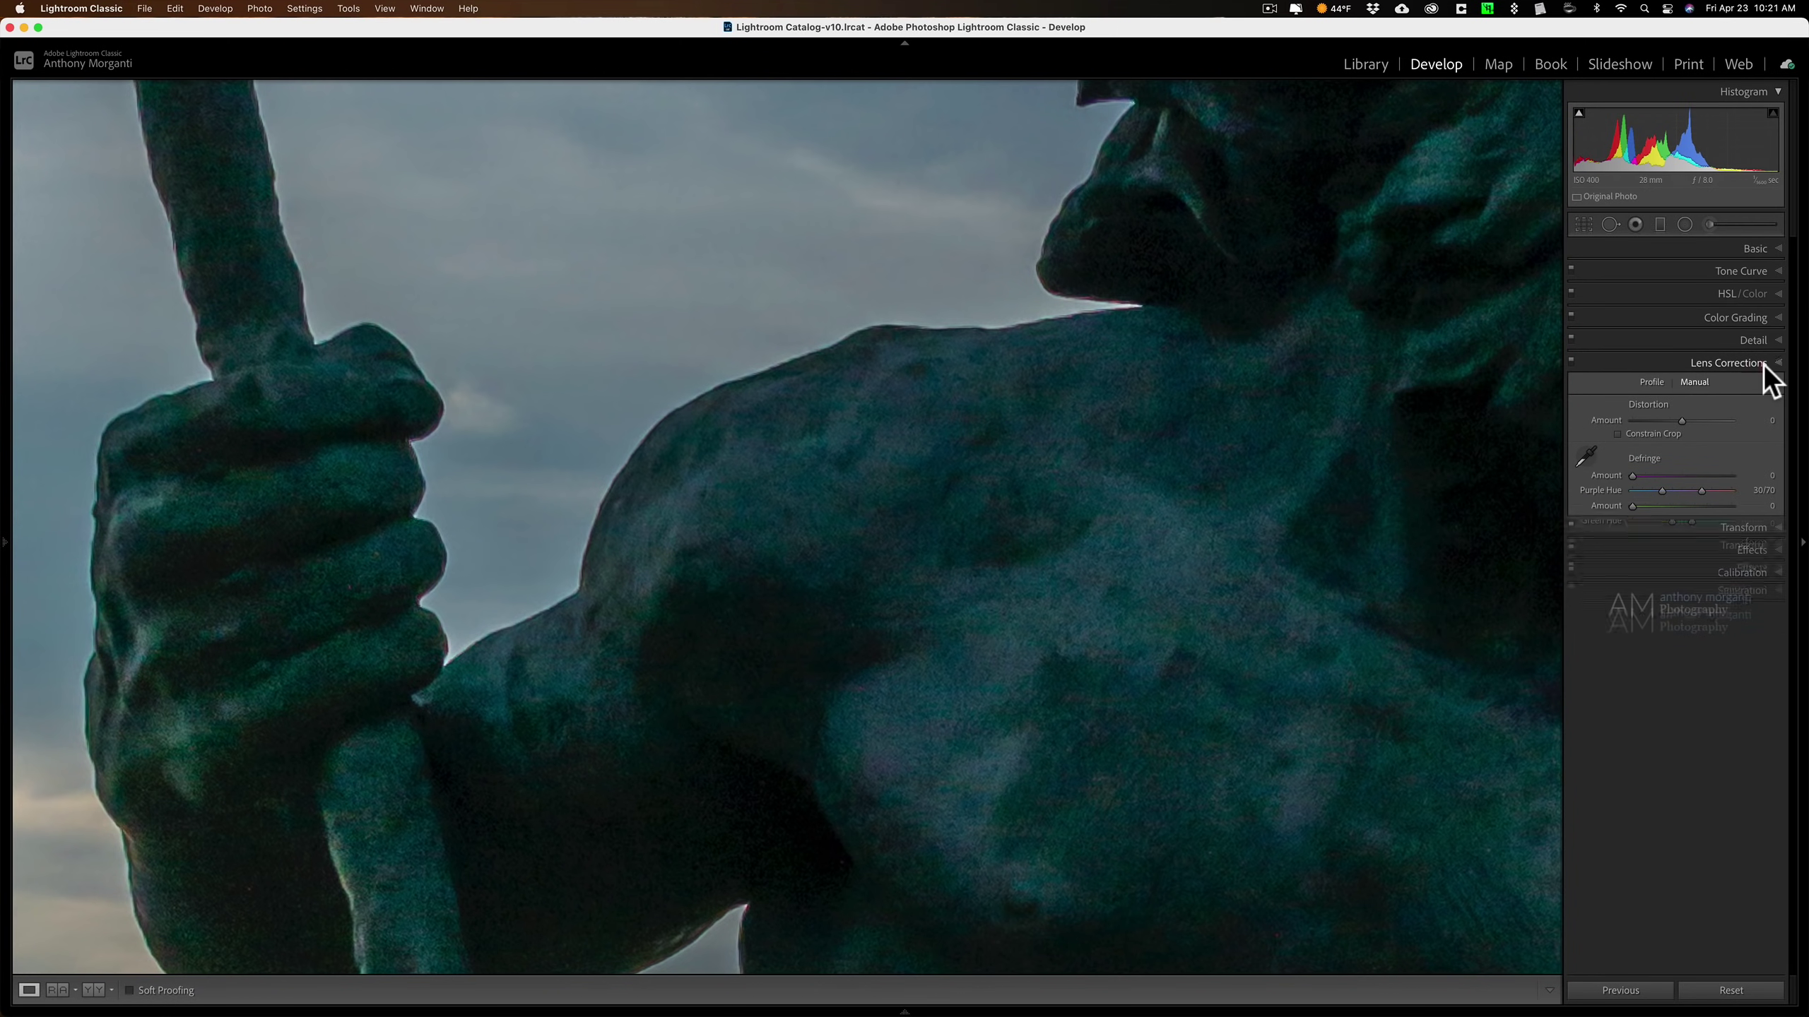
left_click(859, 357)
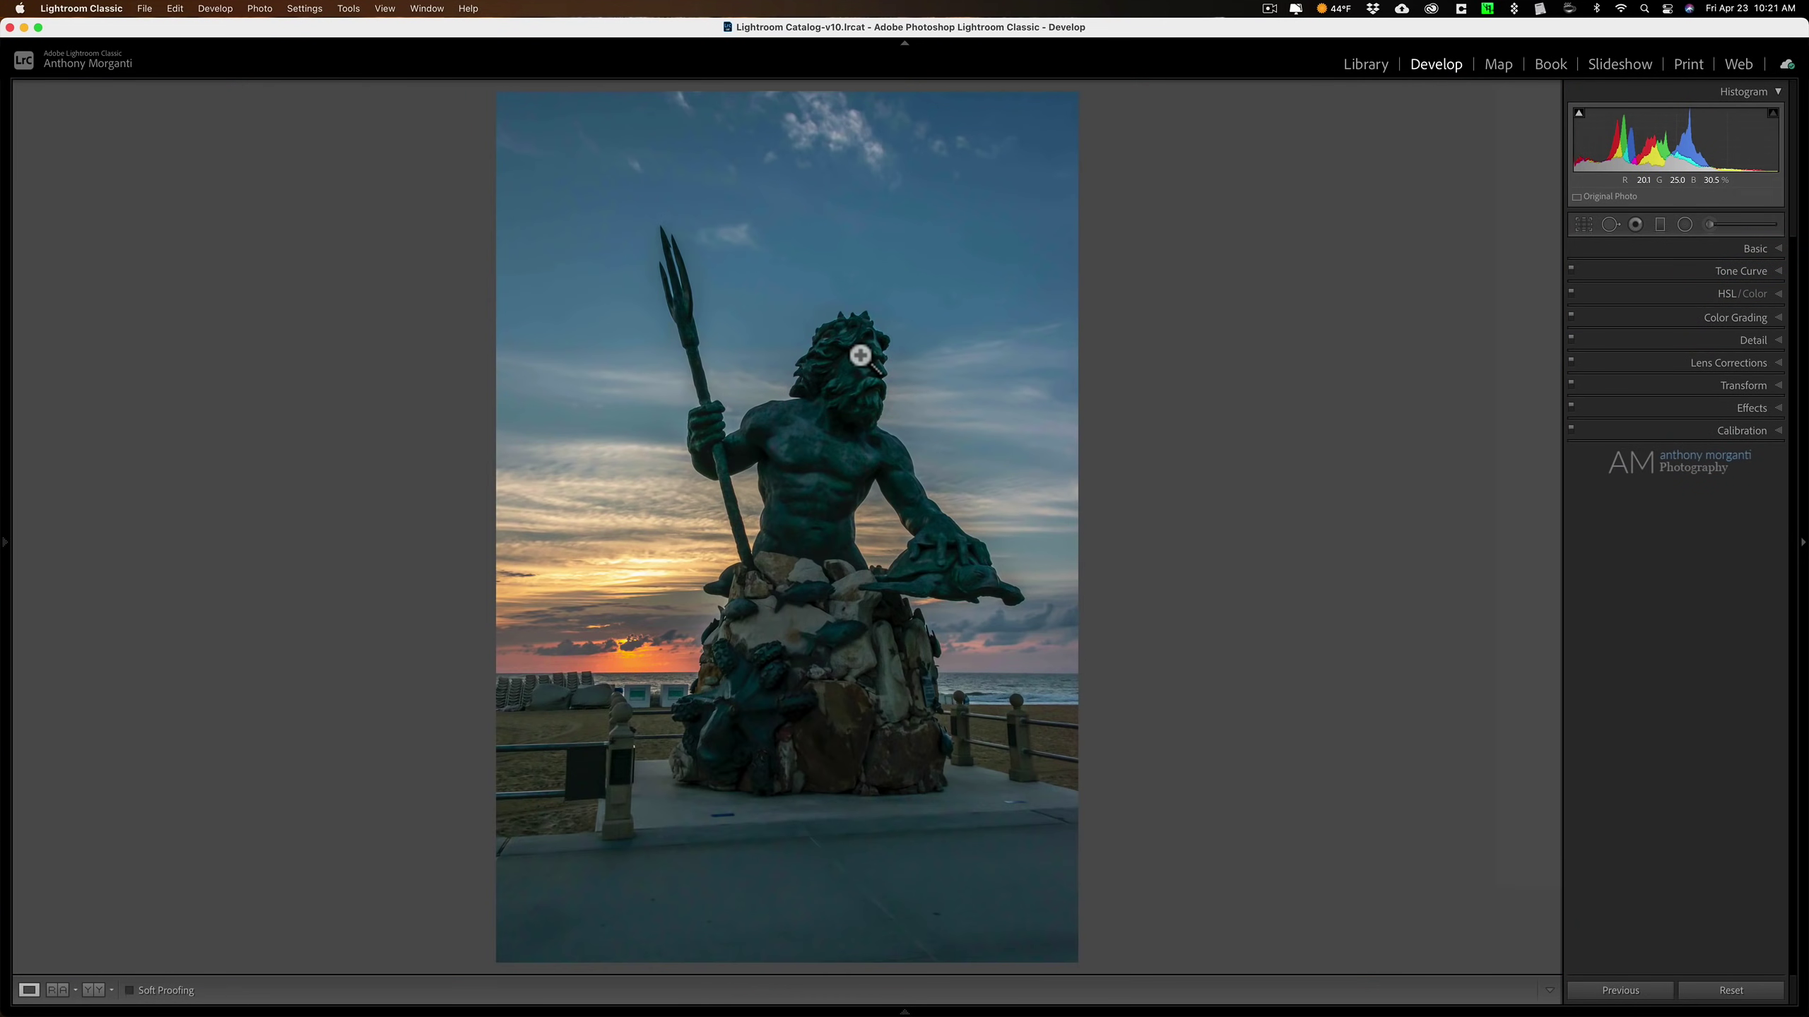
- Apply a -7 post-crop vignette in the Effects panel
left_click(1740, 406)
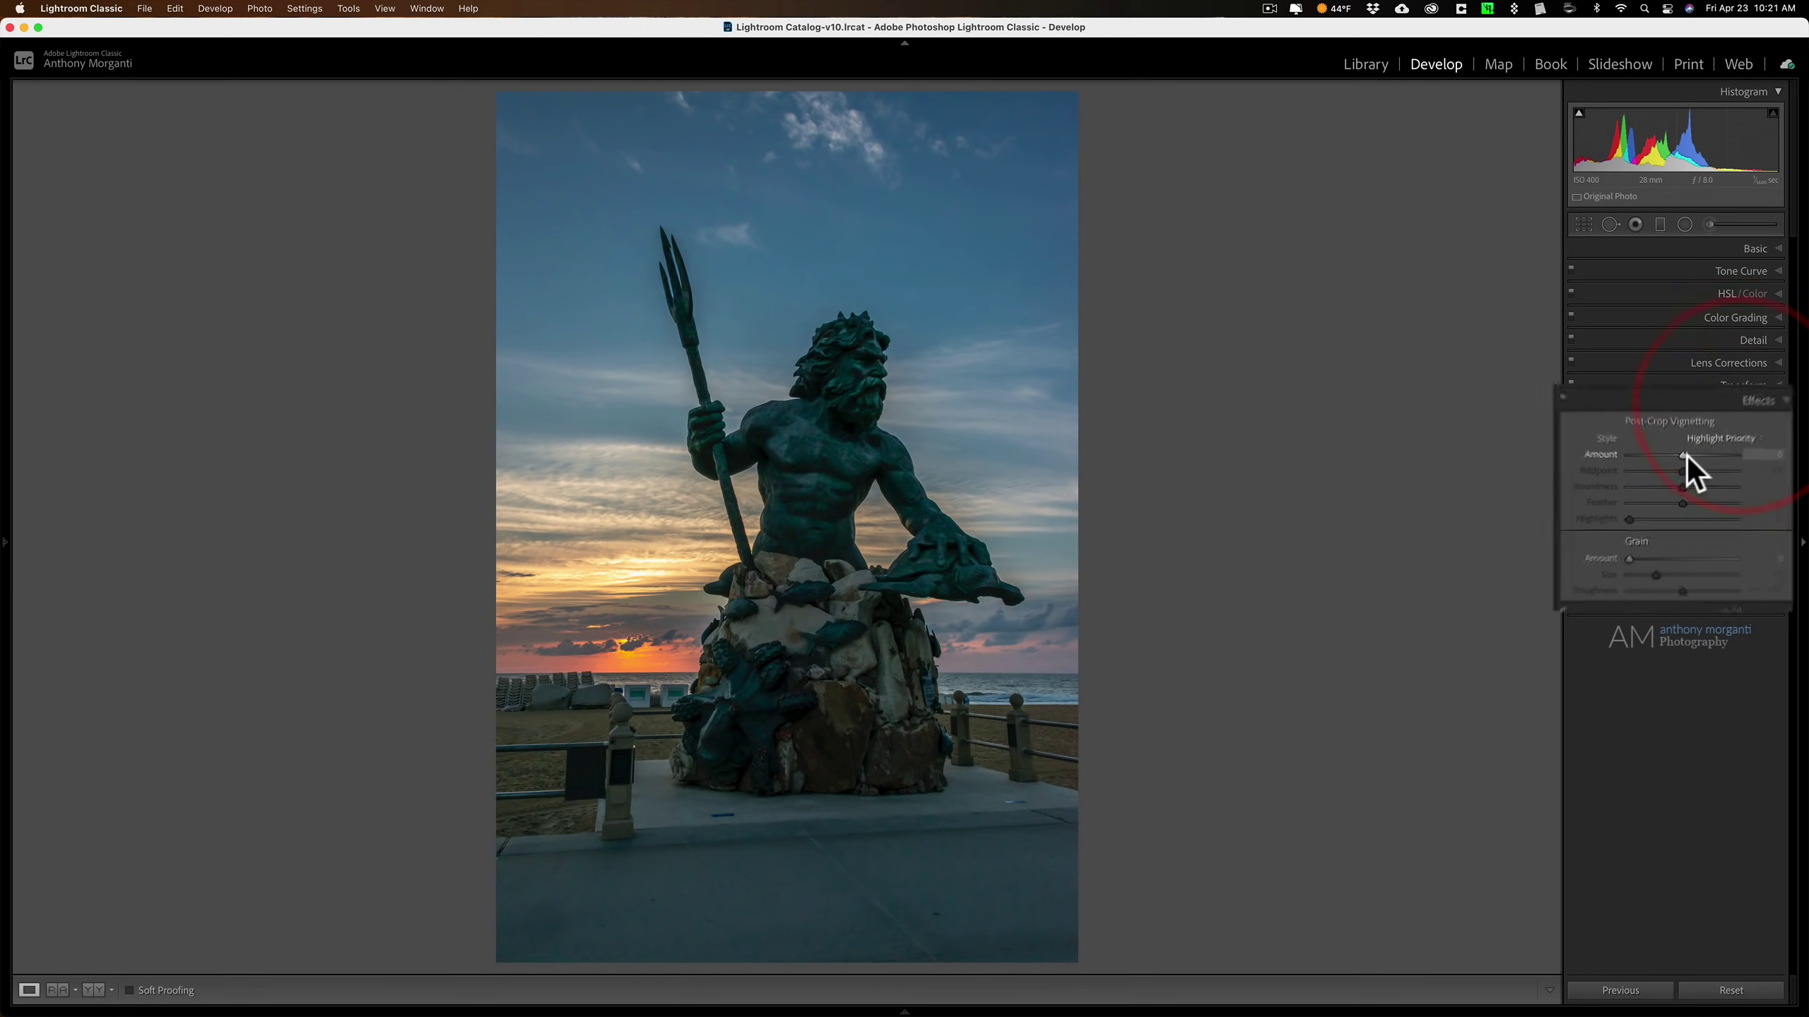
left_click_drag(1603, 418, 1598, 418)
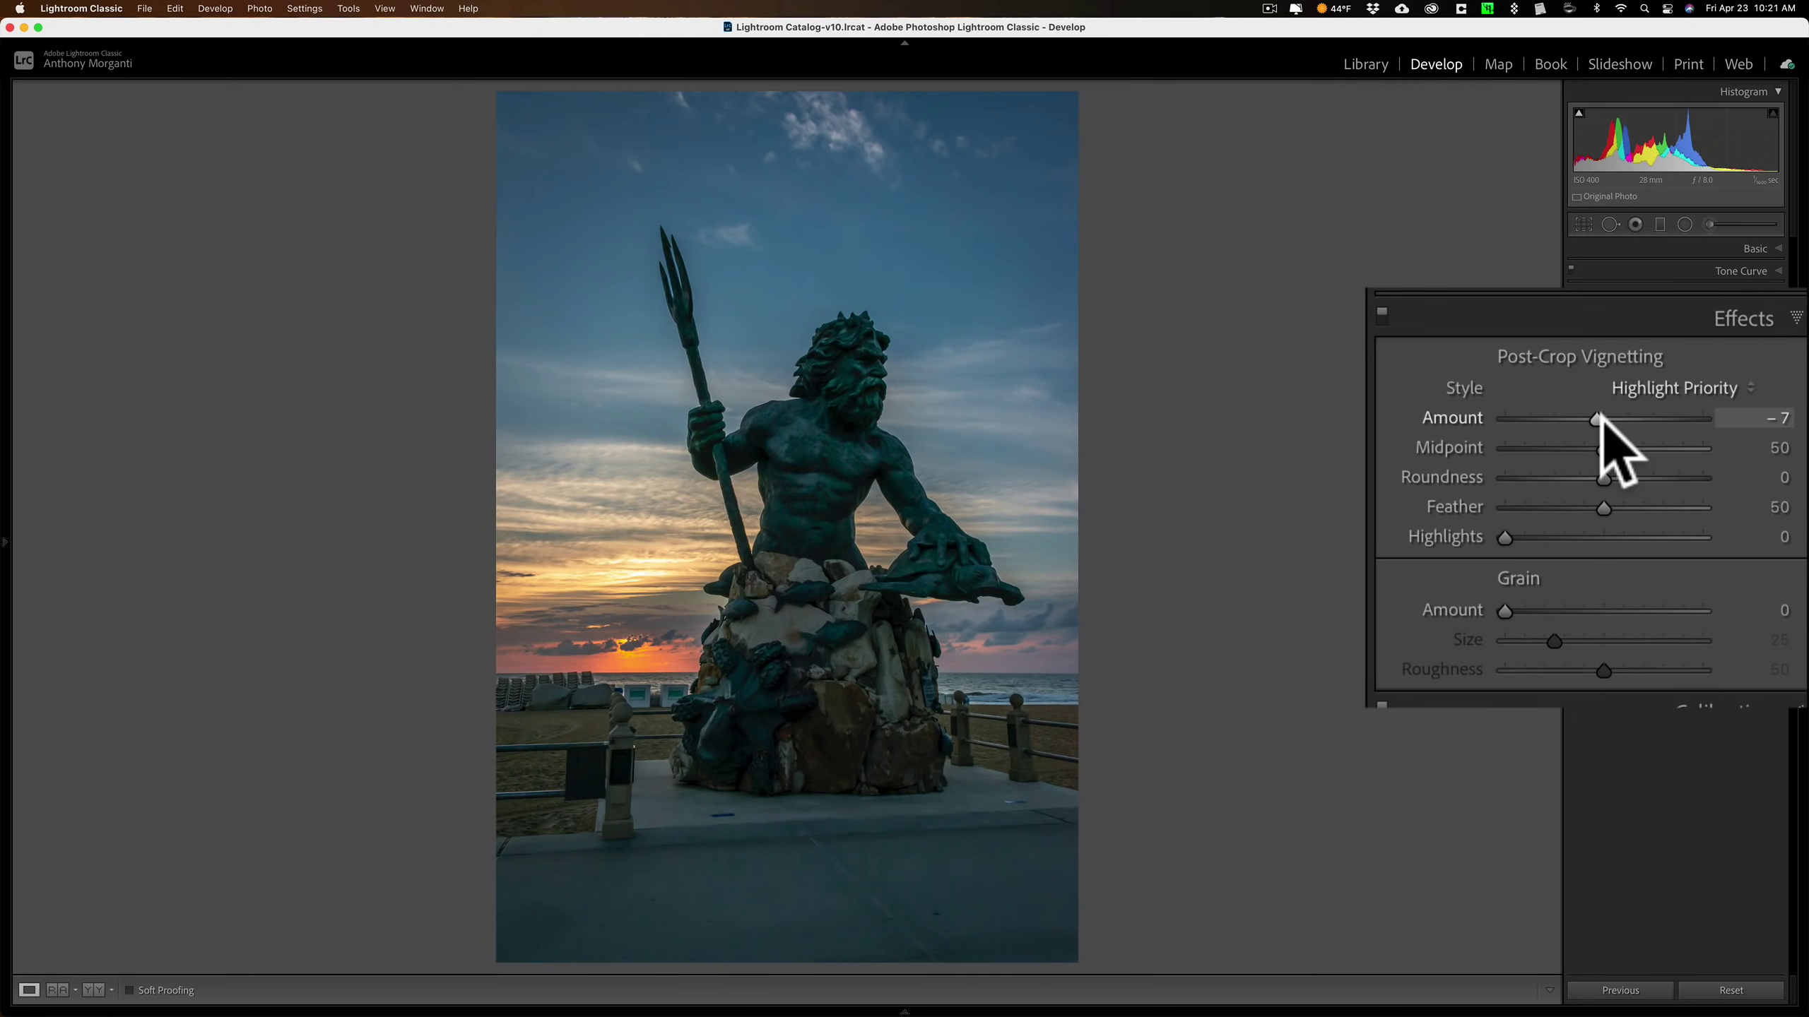
left_click(1702, 360)
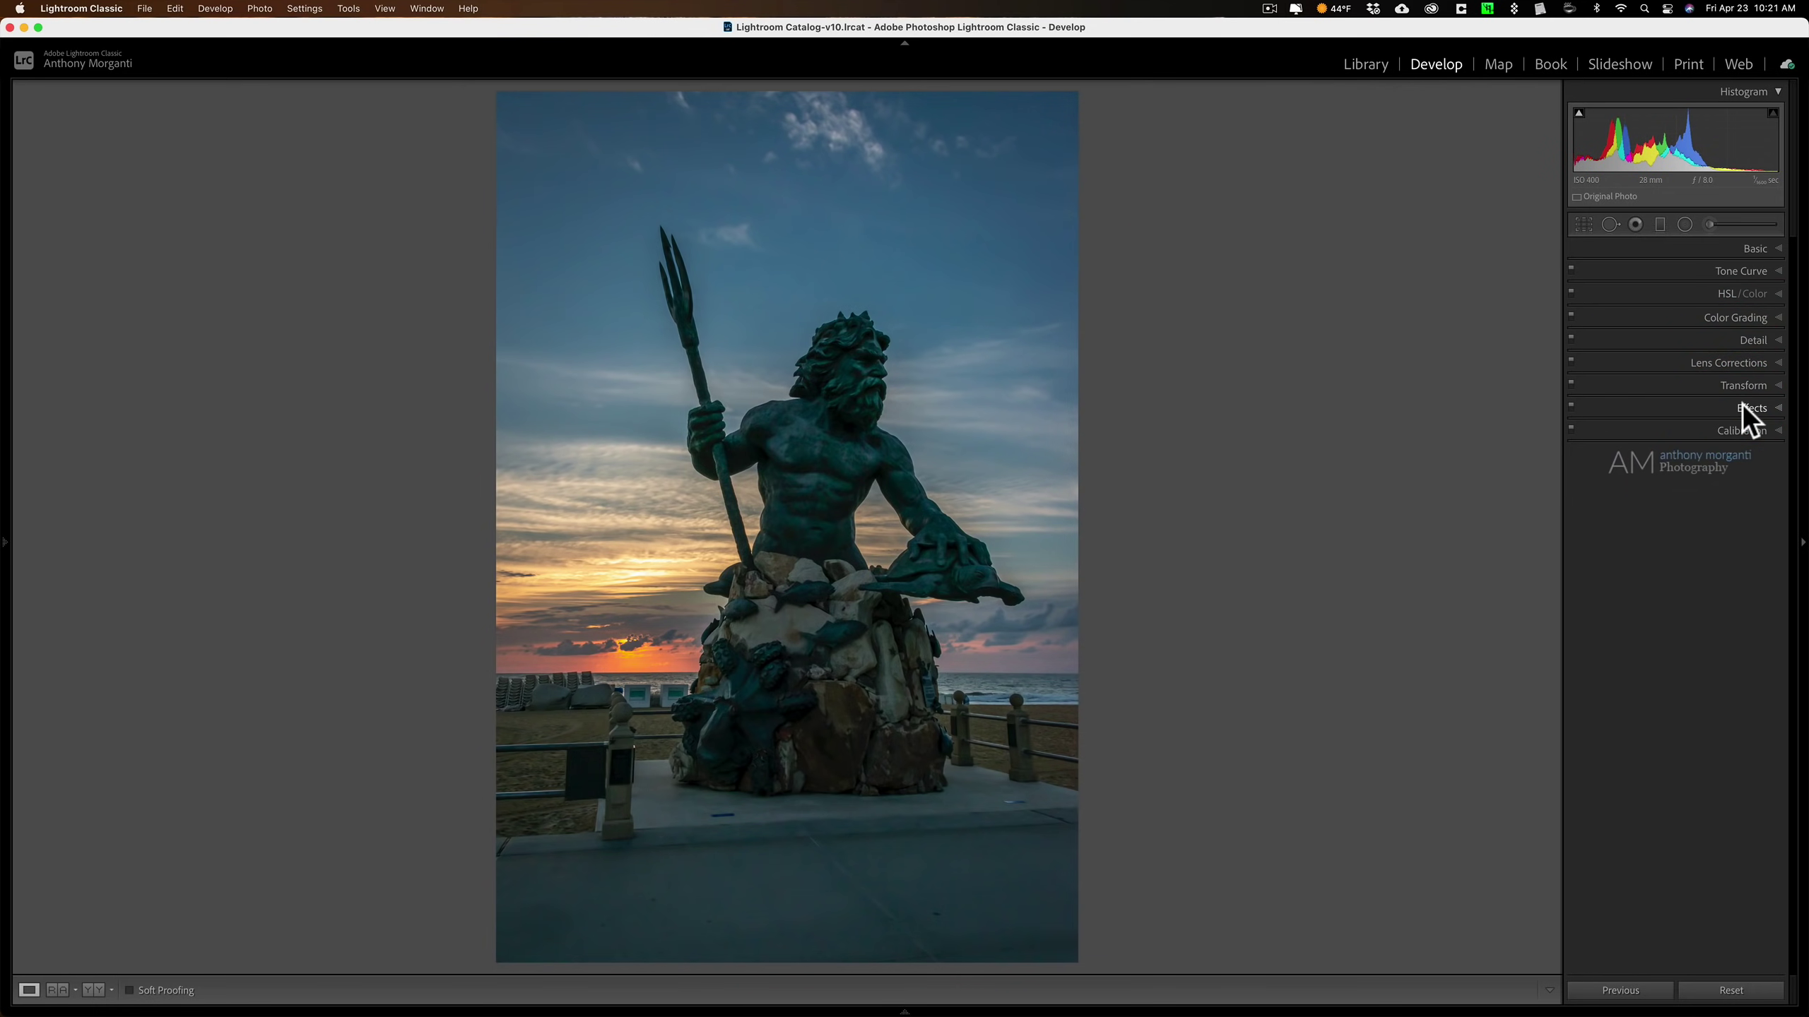
- Toggle Before/After with the backslash key, ending on the unedited original
key("backslash")
key("backslash")
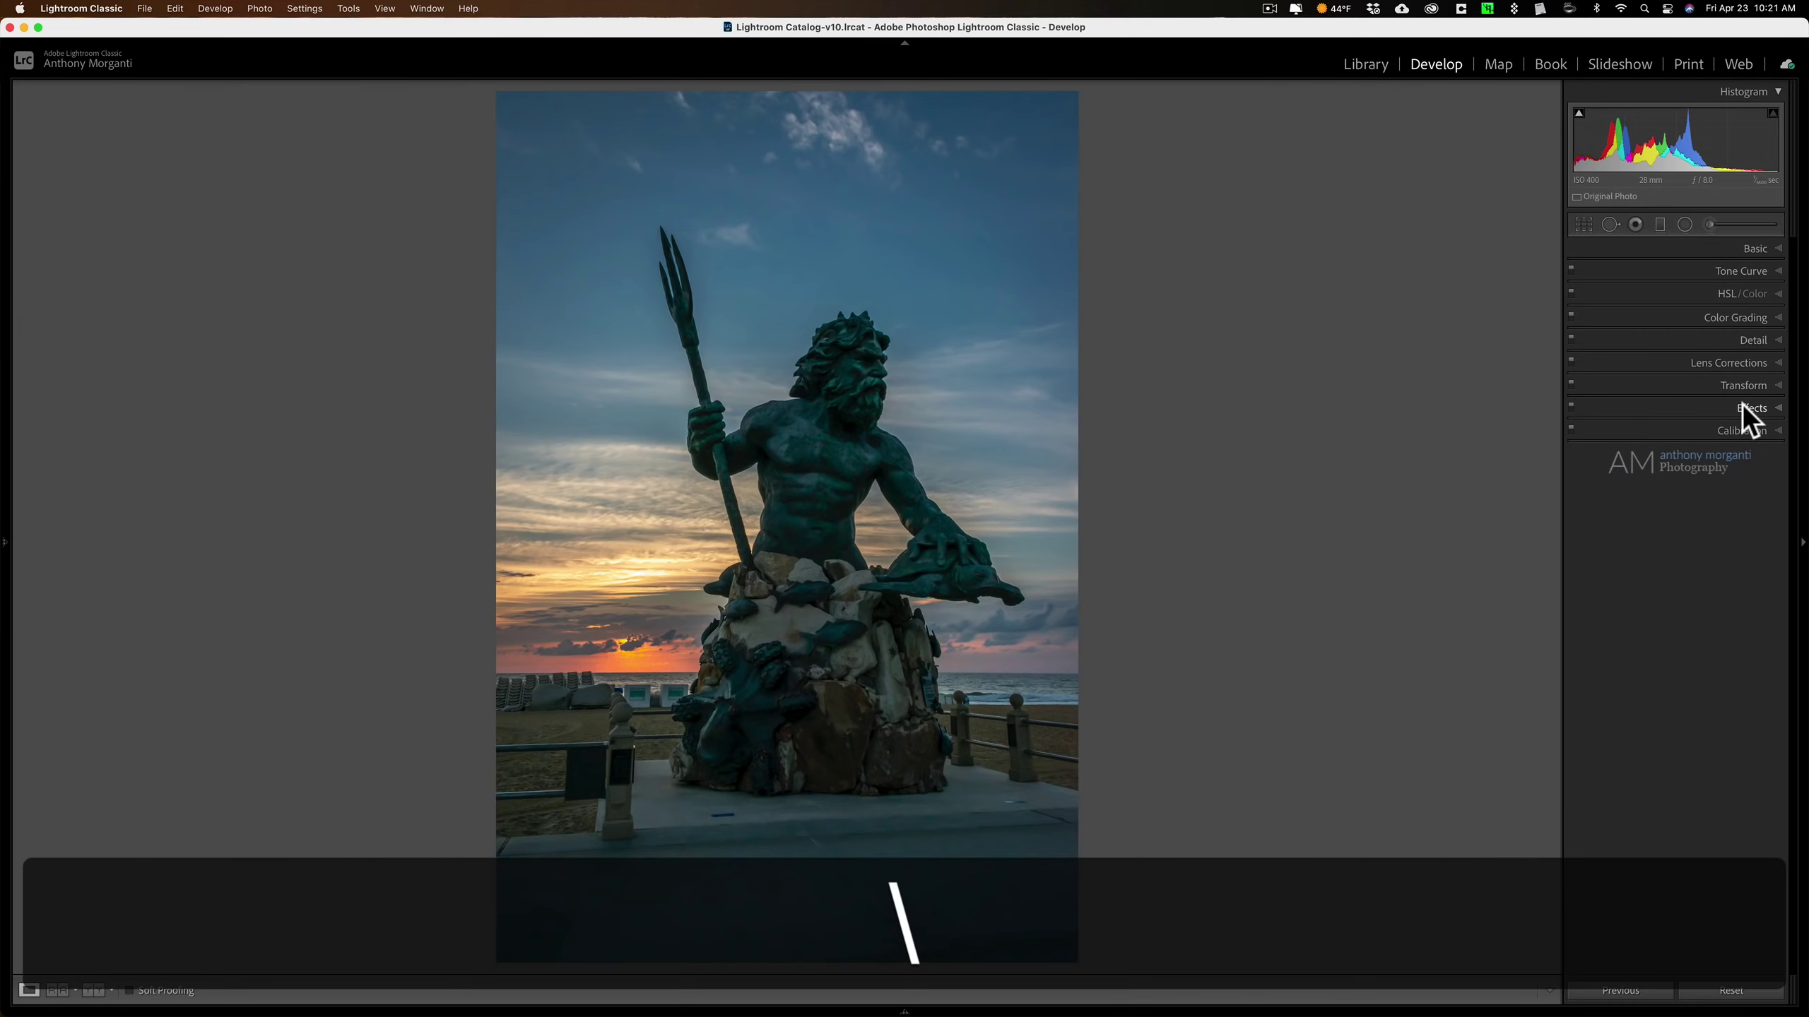
key("backslash")
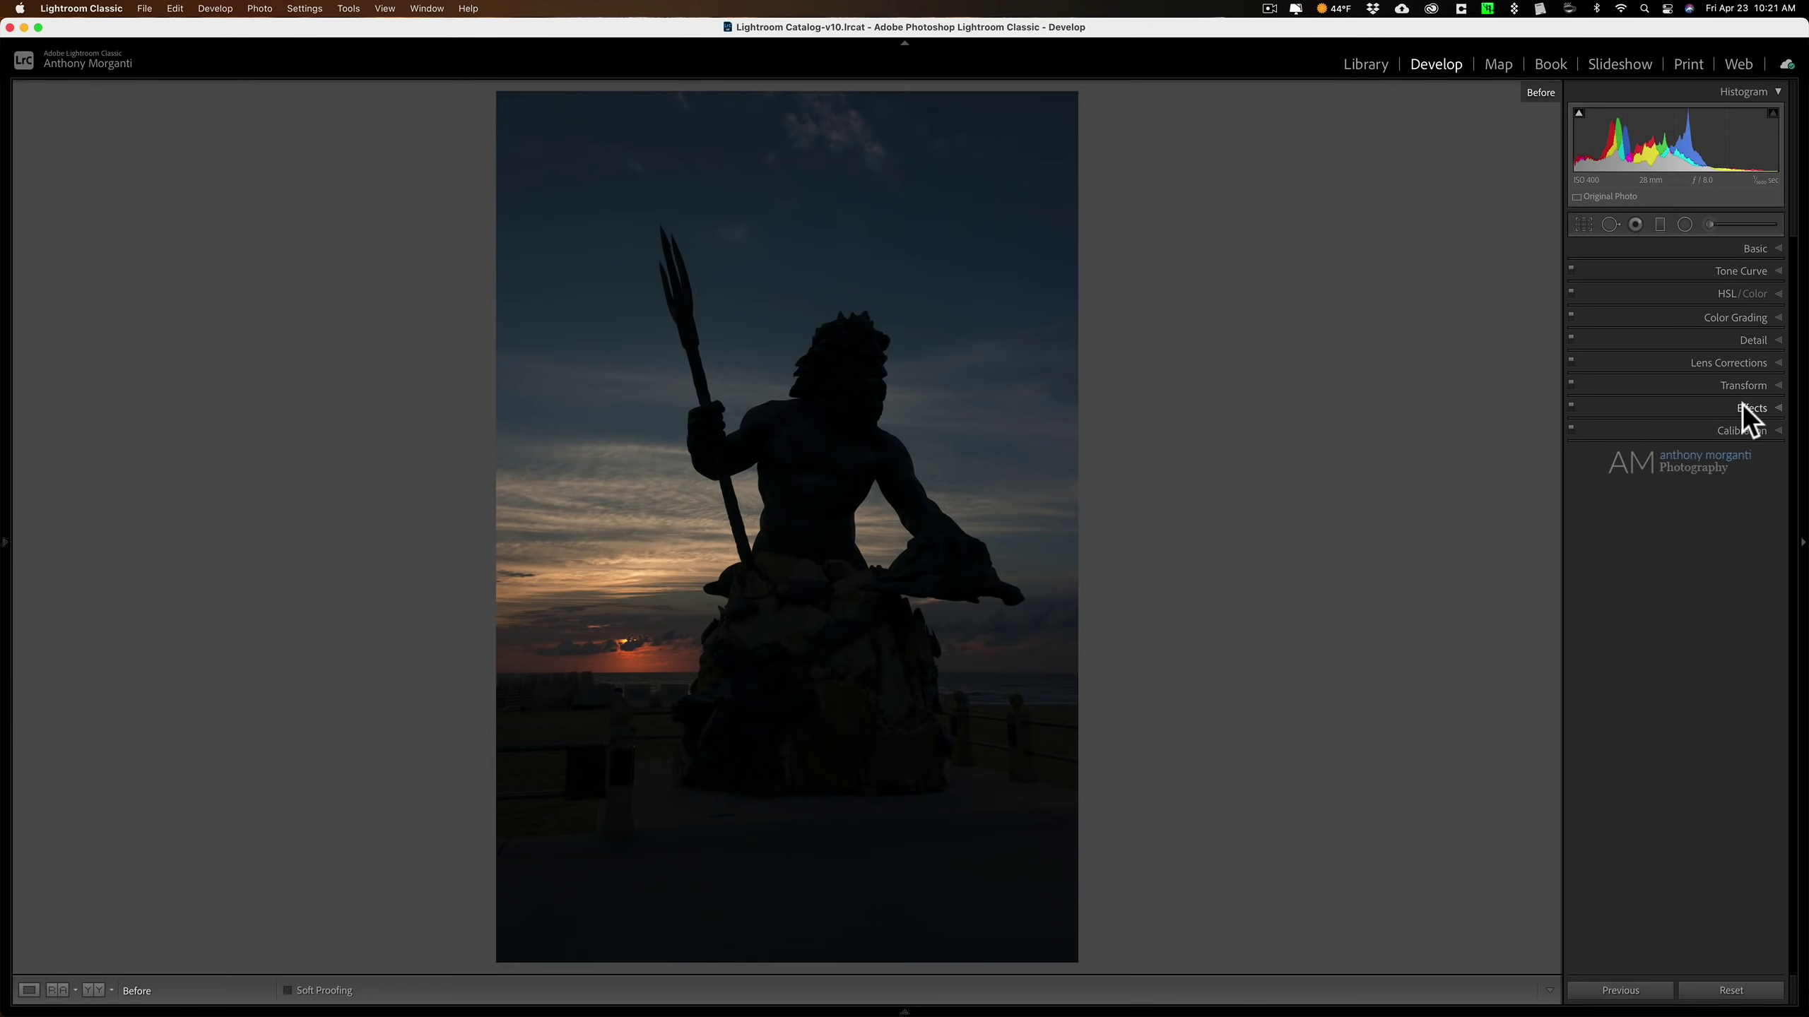
key("backslash")
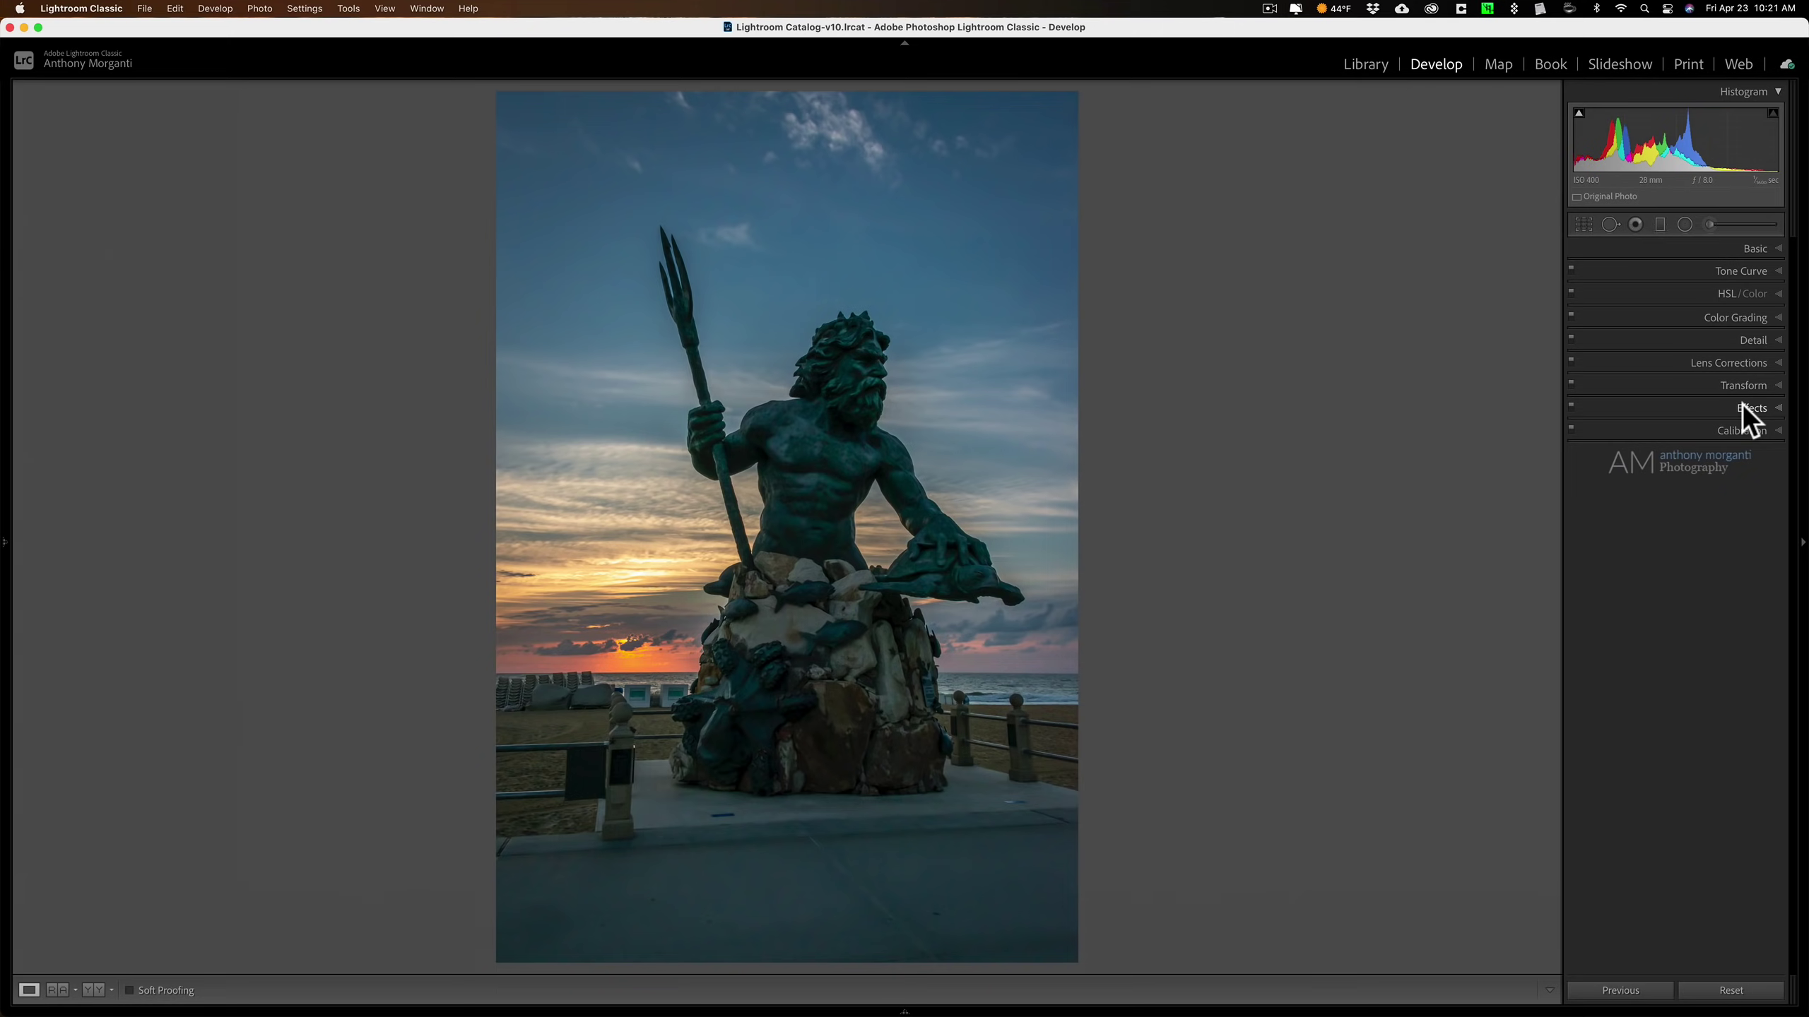
- Reset Highlights to 0 and raise Shadows to +100 on the second frame
left_click(1753, 247)
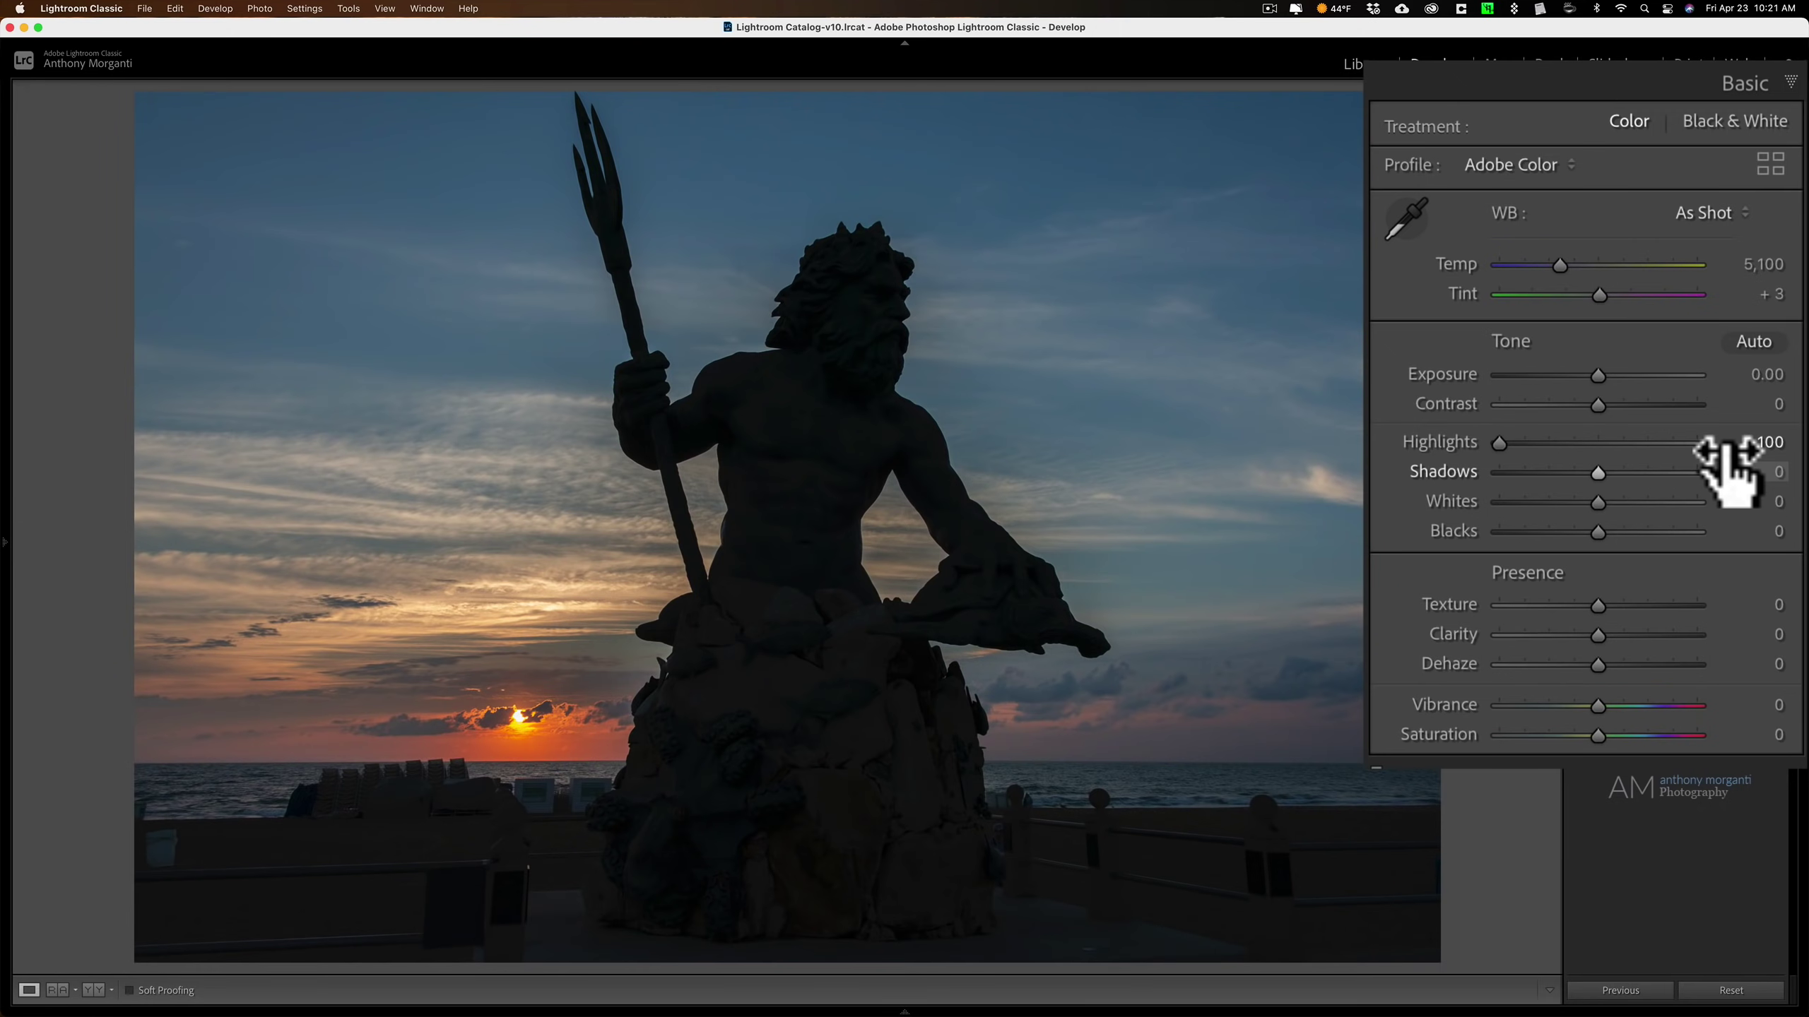
left_click(1444, 438)
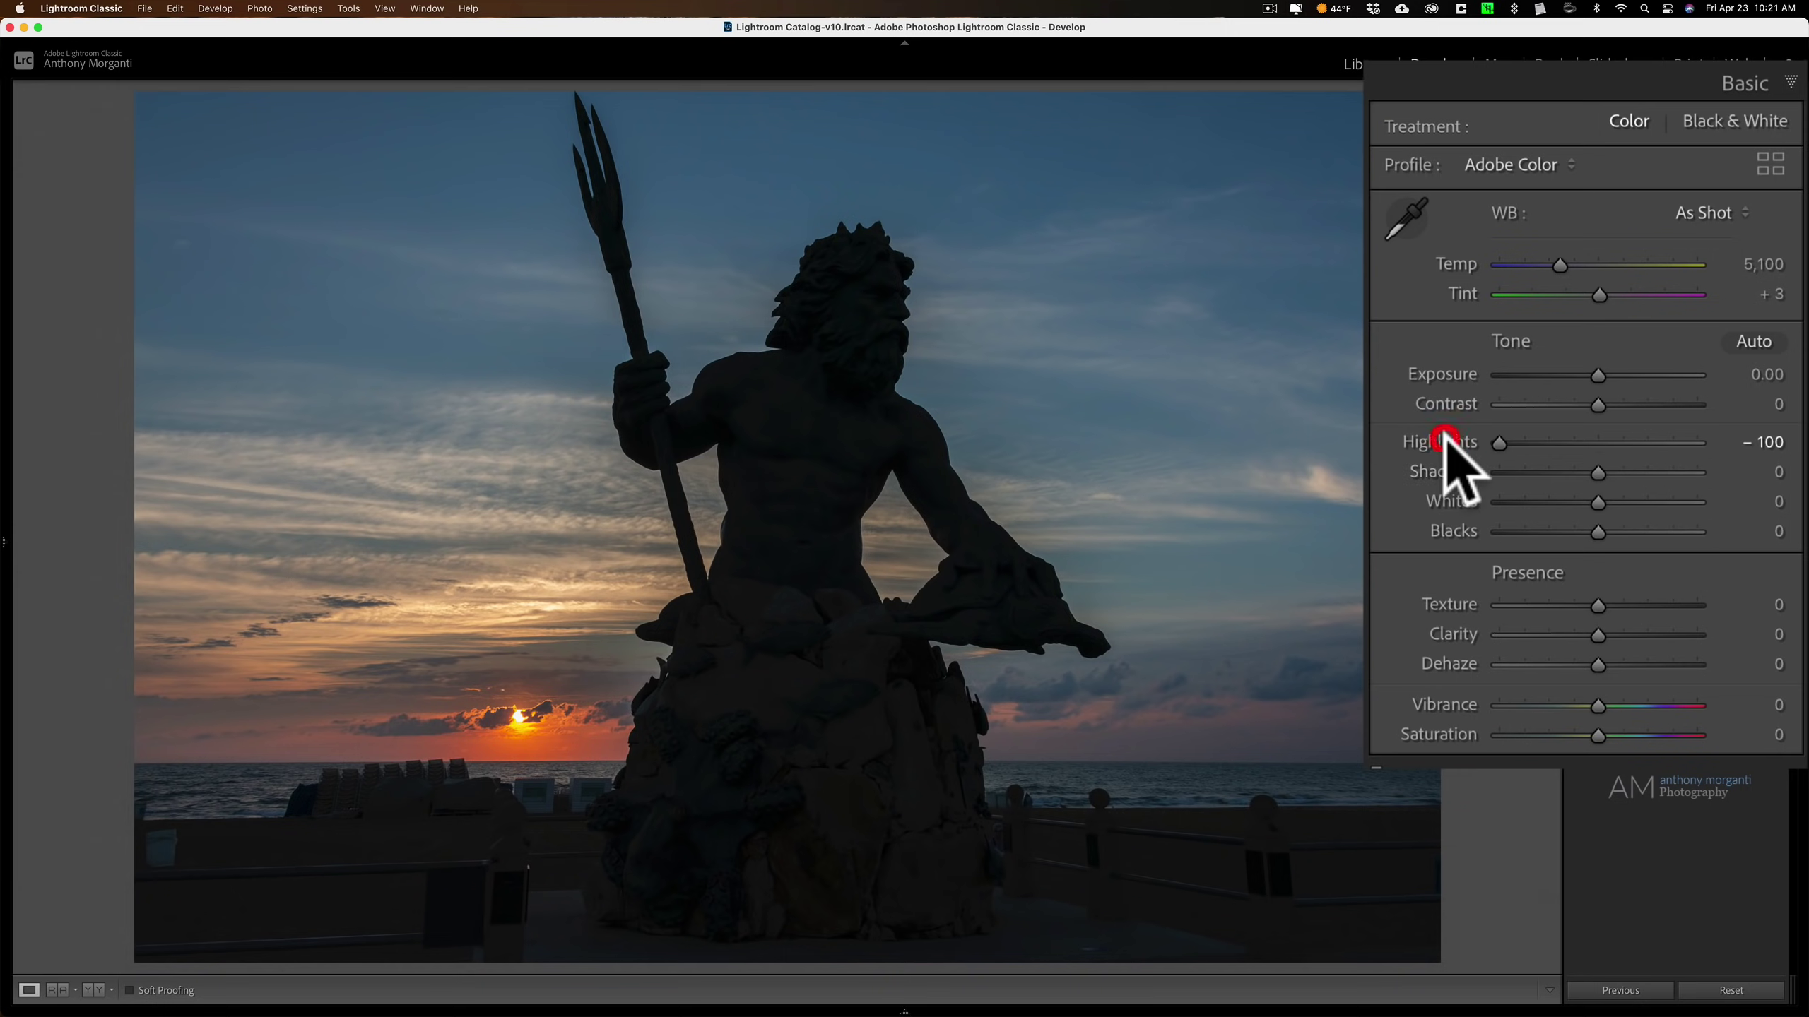
double_click(1444, 440)
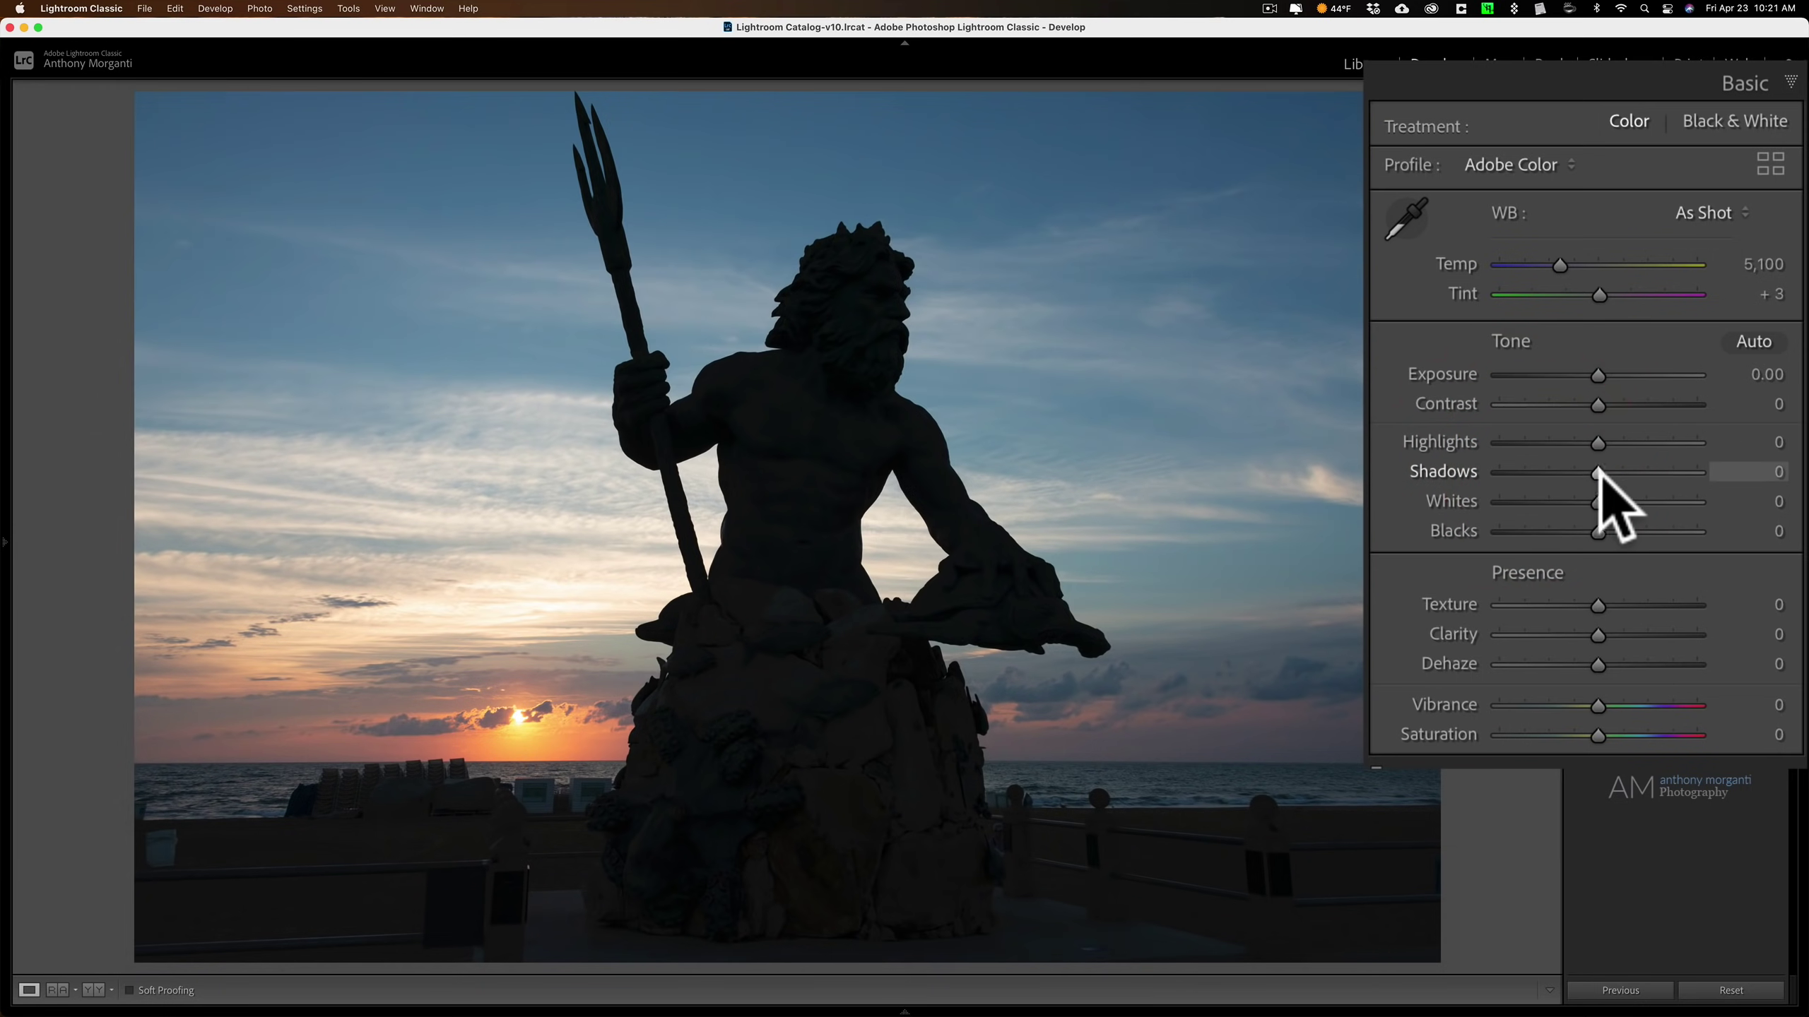
left_click_drag(1599, 472, 1806, 484)
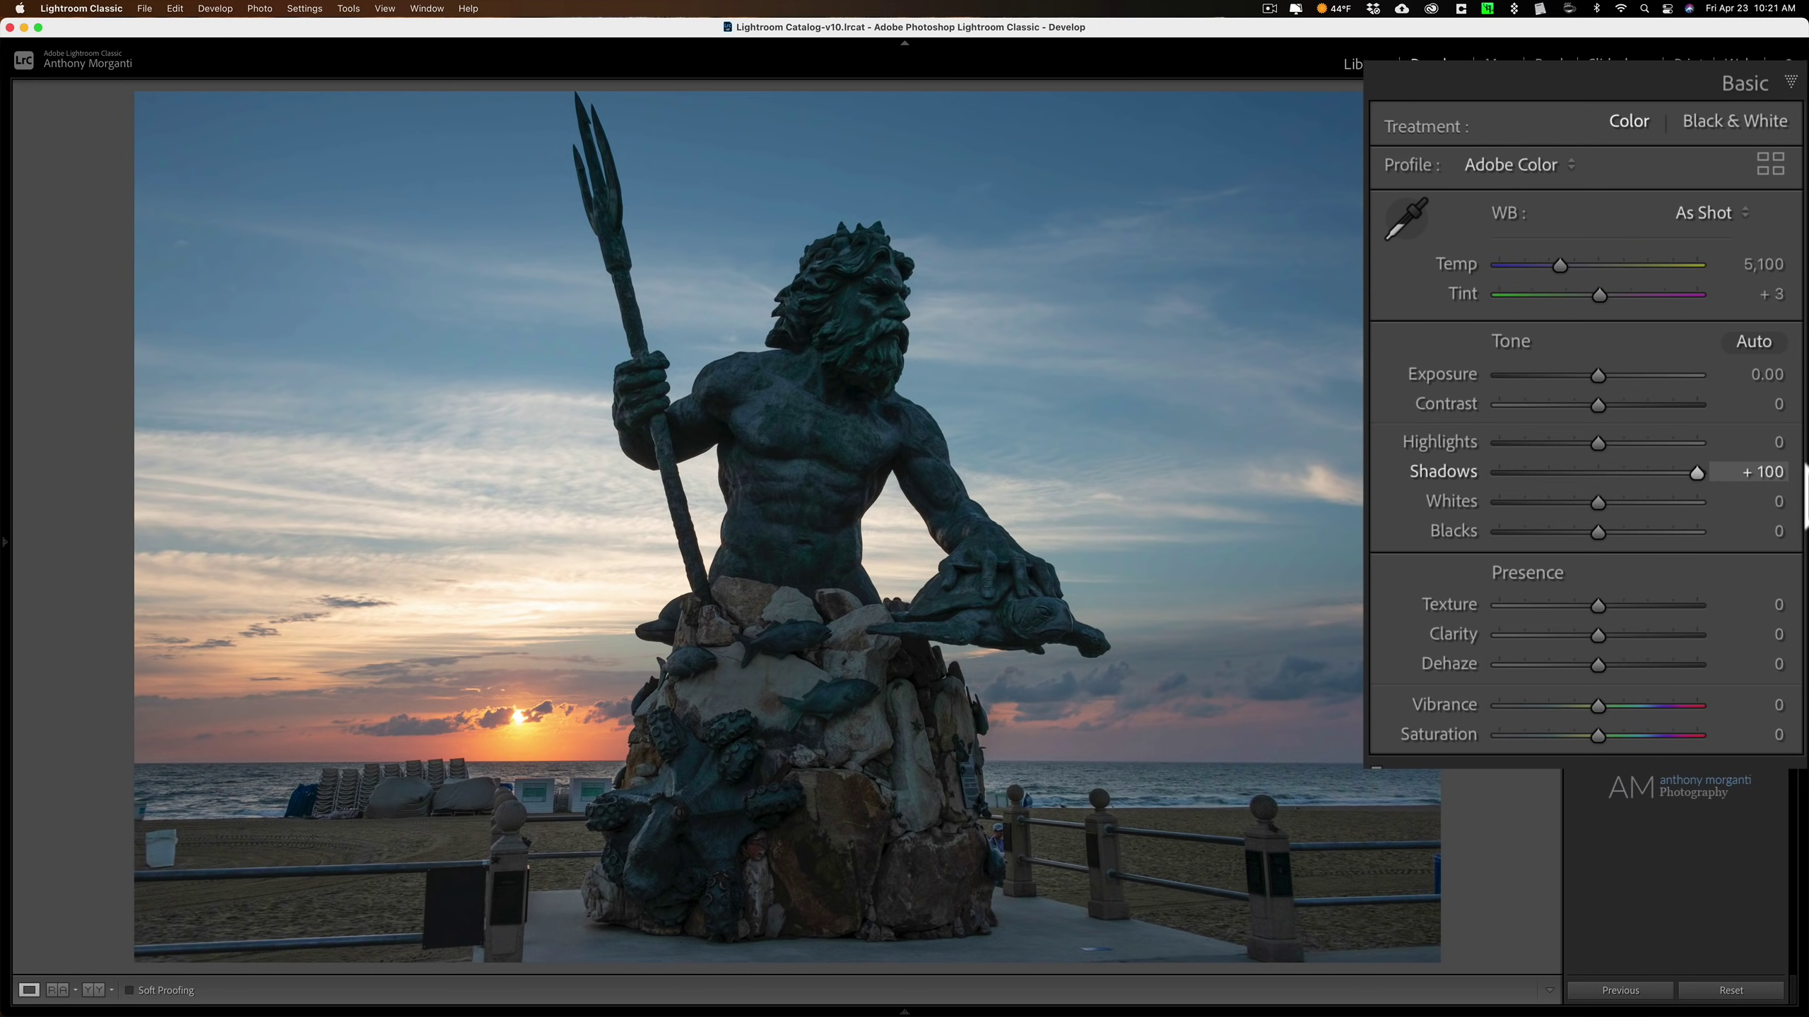